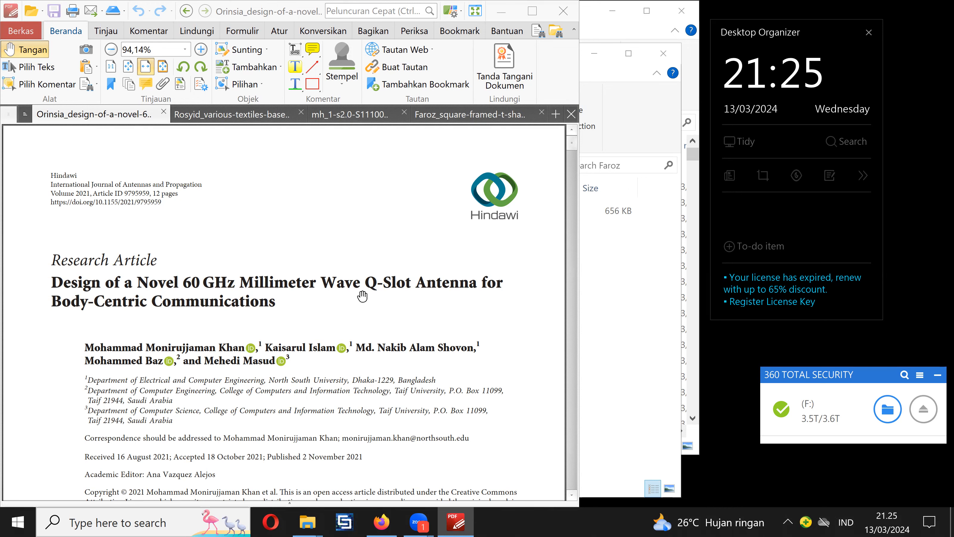
- Examine the design description and the labelled geometry figures in the 60 GHz Q-slot antenna article
{"action": "scroll", "coordinate": [571, 160], "scroll_direction": "down", "scroll_amount": 1}
{"action": "scroll", "coordinate": [571, 161], "scroll_direction": "down", "scroll_amount": 4}
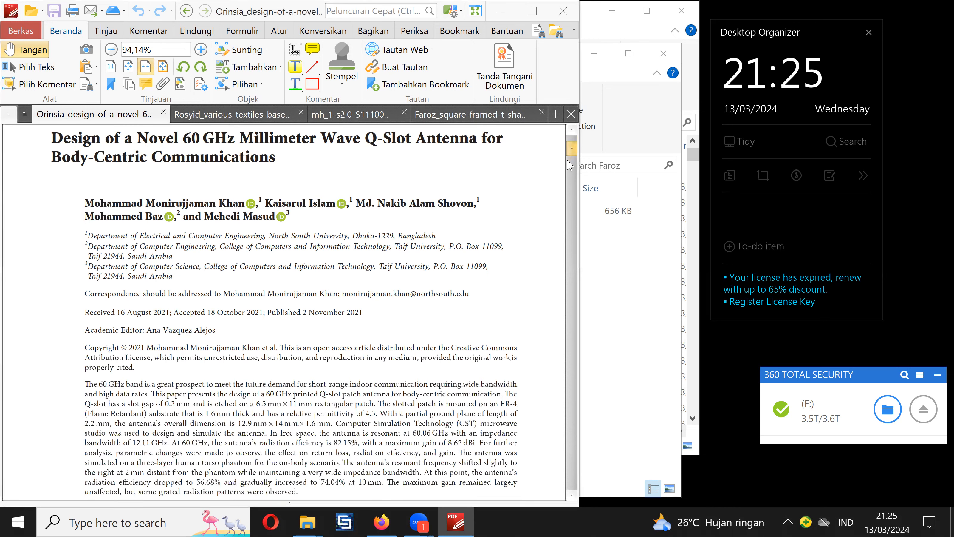
{"action": "scroll", "coordinate": [570, 173], "scroll_direction": "down", "scroll_amount": 10}
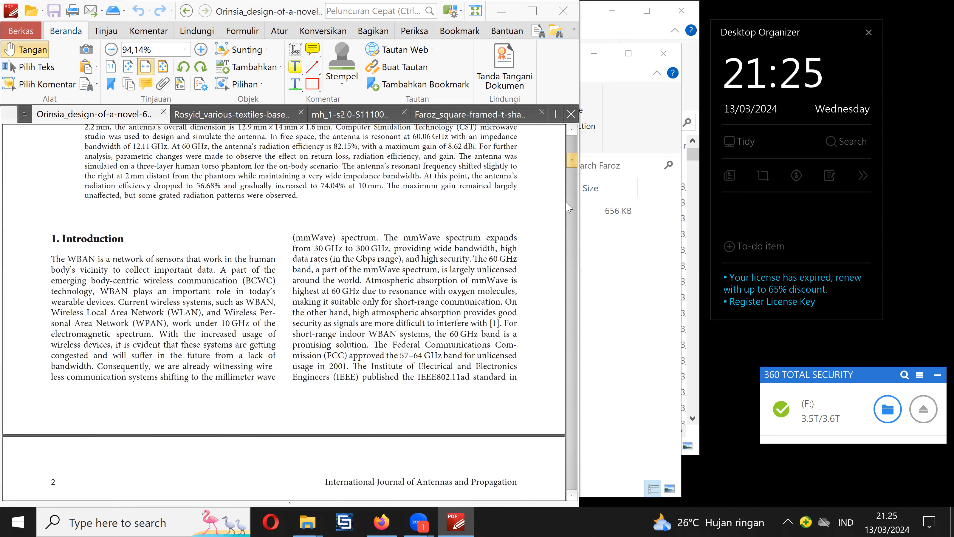
{"action": "scroll", "coordinate": [570, 210], "scroll_direction": "down", "scroll_amount": 20}
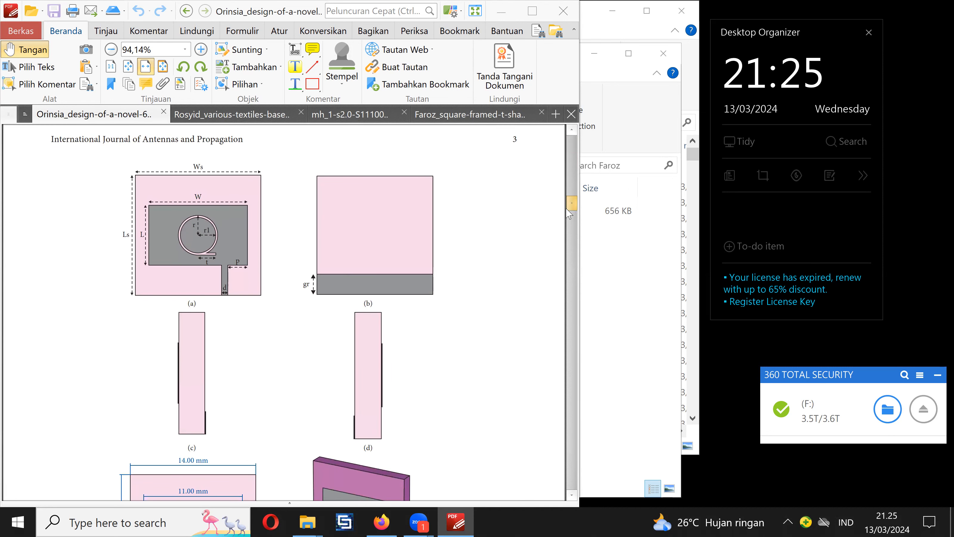
{"action": "scroll", "coordinate": [570, 213], "scroll_direction": "down", "scroll_amount": 1}
{"action": "scroll", "coordinate": [570, 217], "scroll_direction": "down", "scroll_amount": 1}
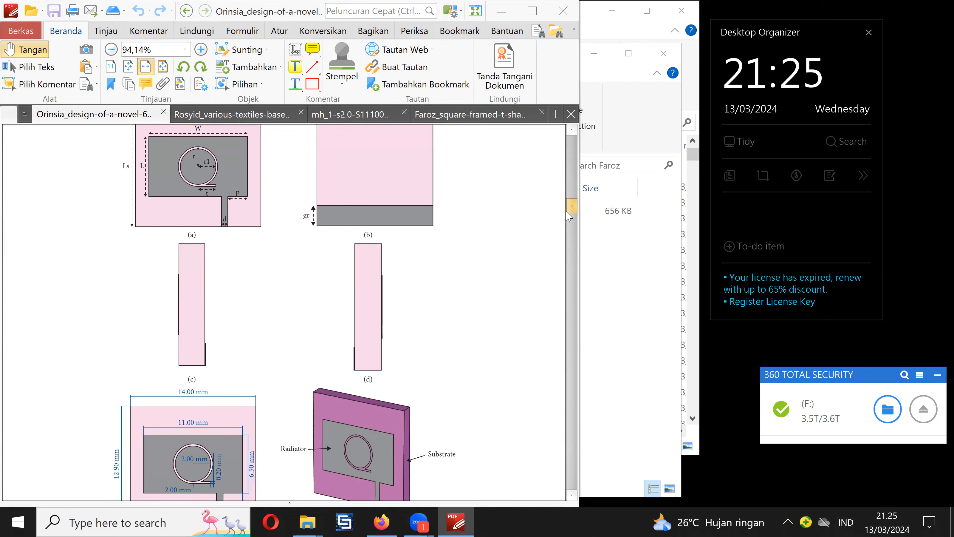
{"action": "scroll", "coordinate": [571, 212], "scroll_direction": "up", "scroll_amount": 8}
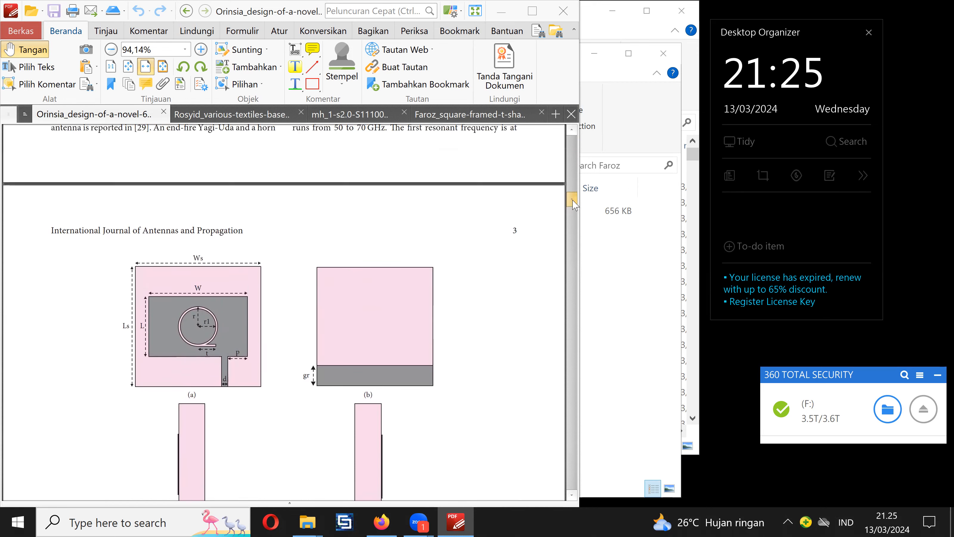
{"action": "scroll", "coordinate": [574, 206], "scroll_direction": "up", "scroll_amount": 4}
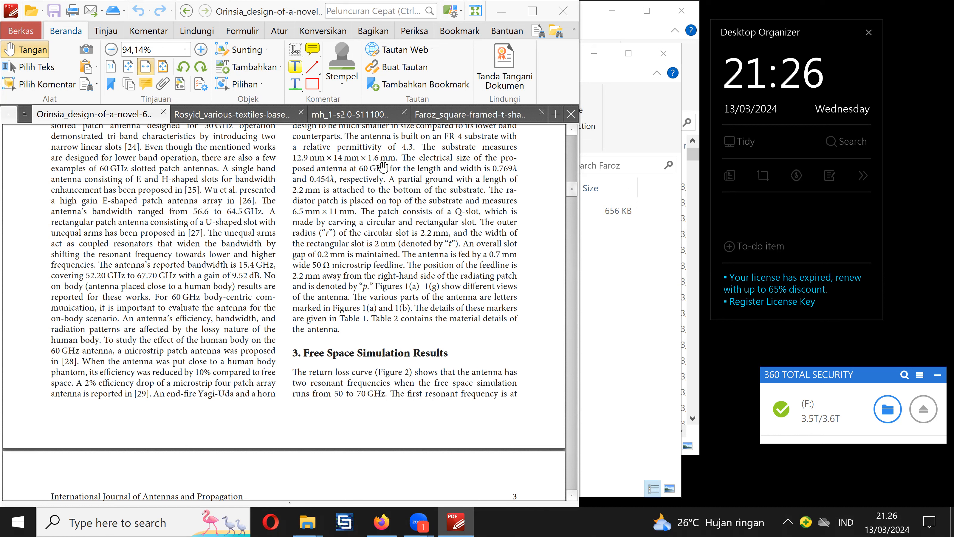
{"action": "left_click_drag", "start_coordinate": [577, 192], "coordinate": [580, 208]}
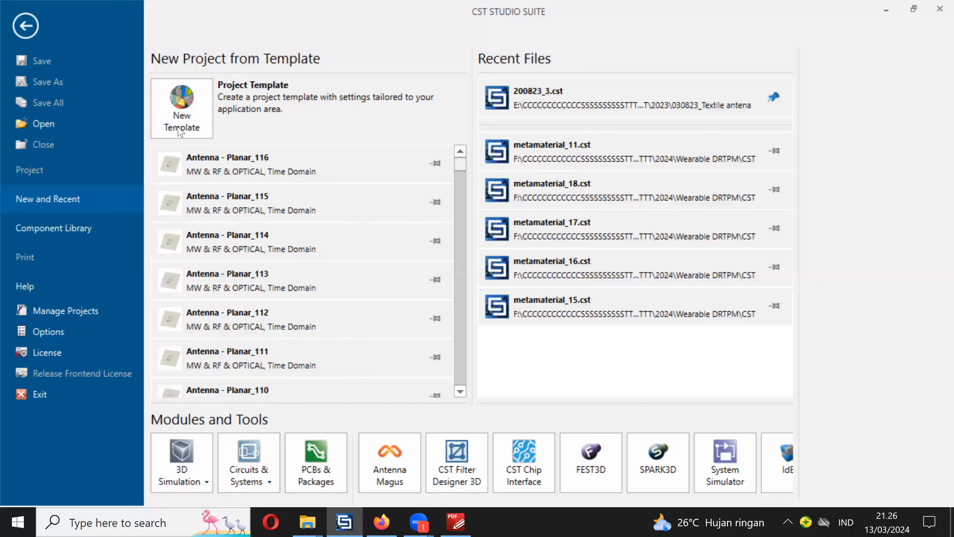
- In CST Studio Suite, create a microwave planar antenna project template with the Time Domain solver and units mm, GHz, ns and Kelvin
{"action": "mouse_move", "coordinate": [178, 132]}
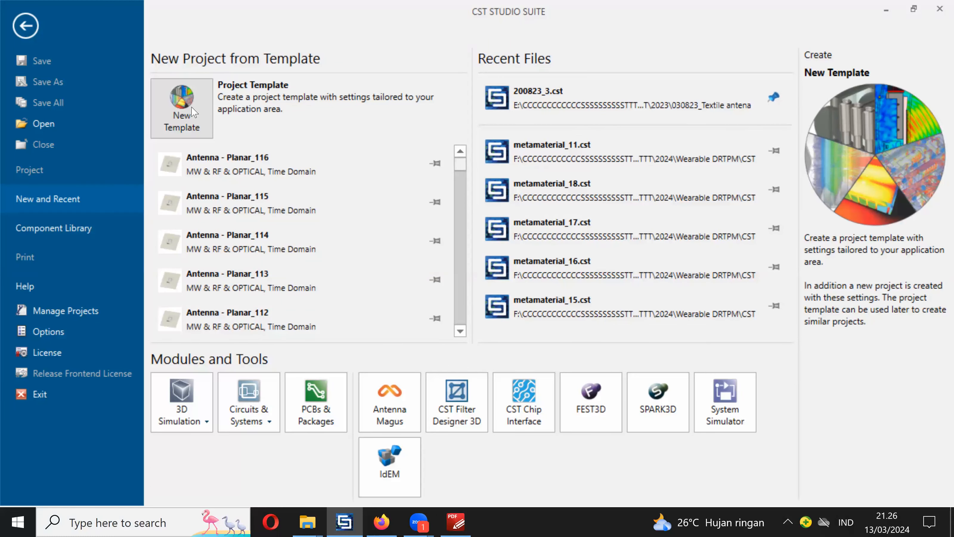
{"action": "left_click", "coordinate": [191, 112]}
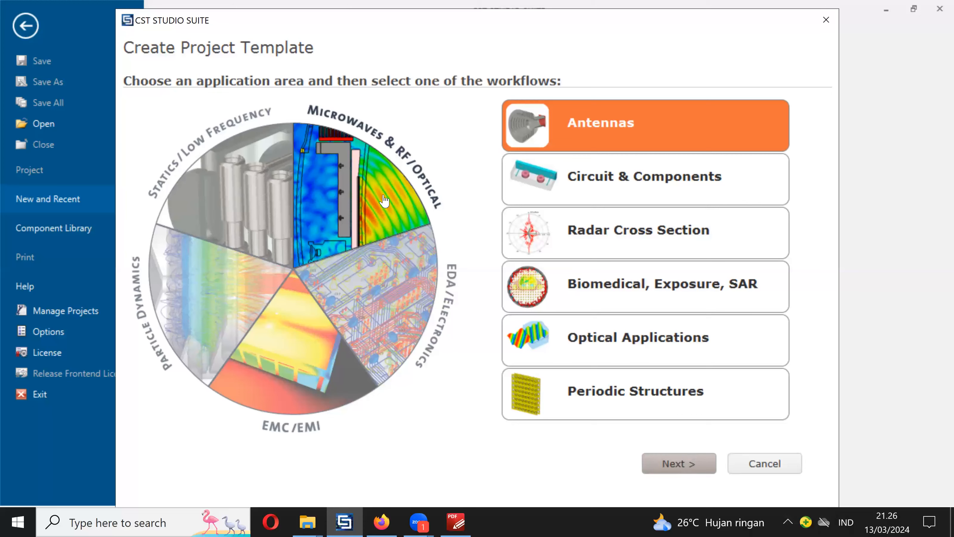
{"action": "left_click", "coordinate": [382, 196]}
{"action": "left_click", "coordinate": [382, 193]}
{"action": "left_click", "coordinate": [676, 463]}
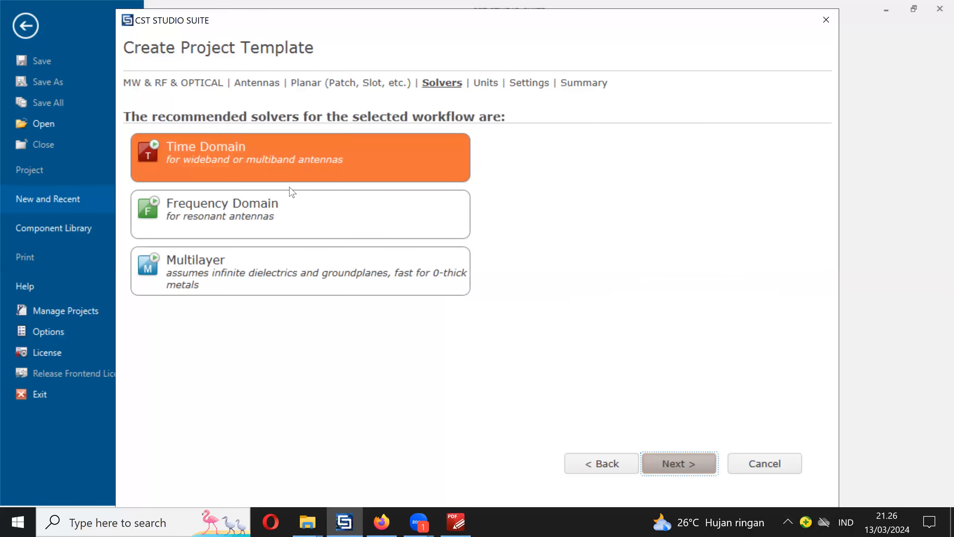
{"action": "left_click", "coordinate": [677, 469]}
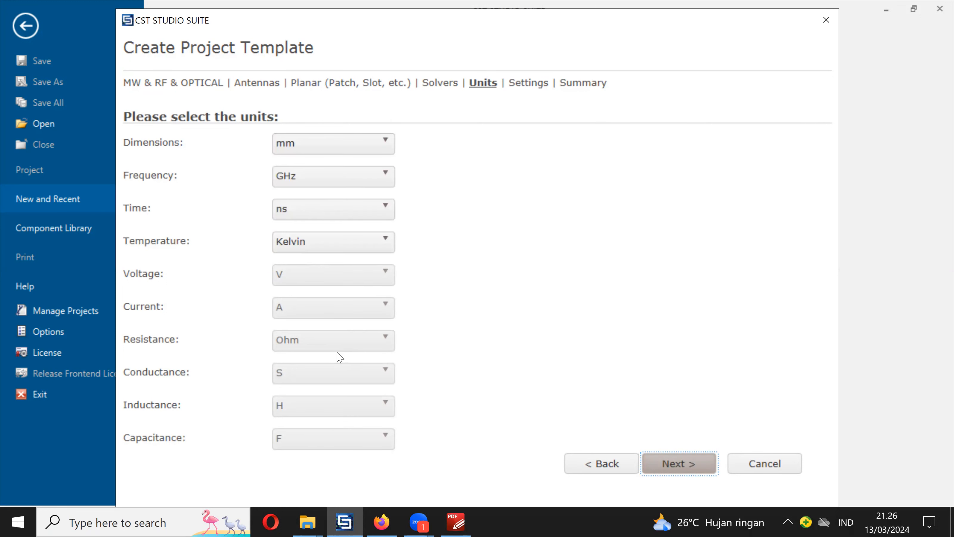
{"action": "left_click", "coordinate": [678, 468]}
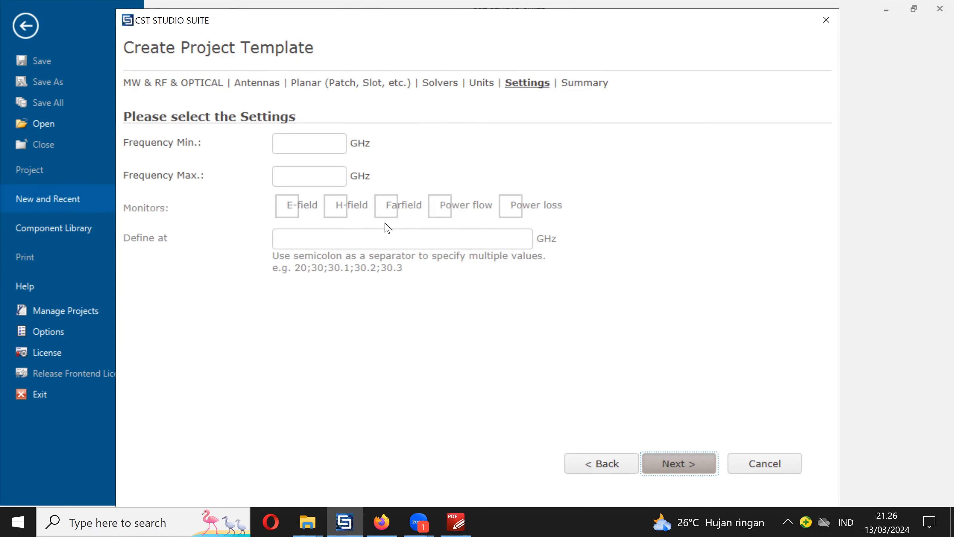
{"action": "left_click", "coordinate": [677, 469]}
{"action": "left_click", "coordinate": [679, 463]}
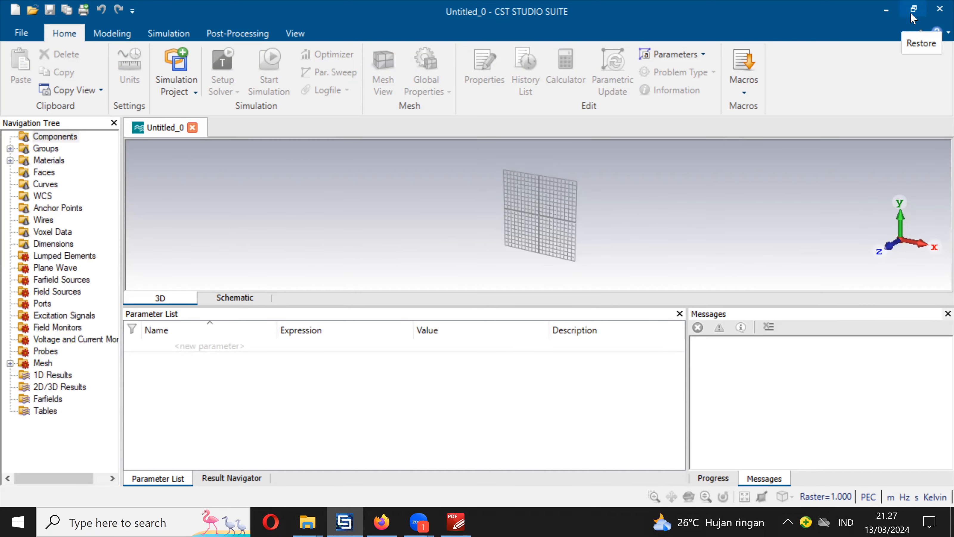
- Place the CST Studio Suite window beside the article's figures, with a taller 3D area showing the model from the front
{"action": "left_click", "coordinate": [913, 10]}
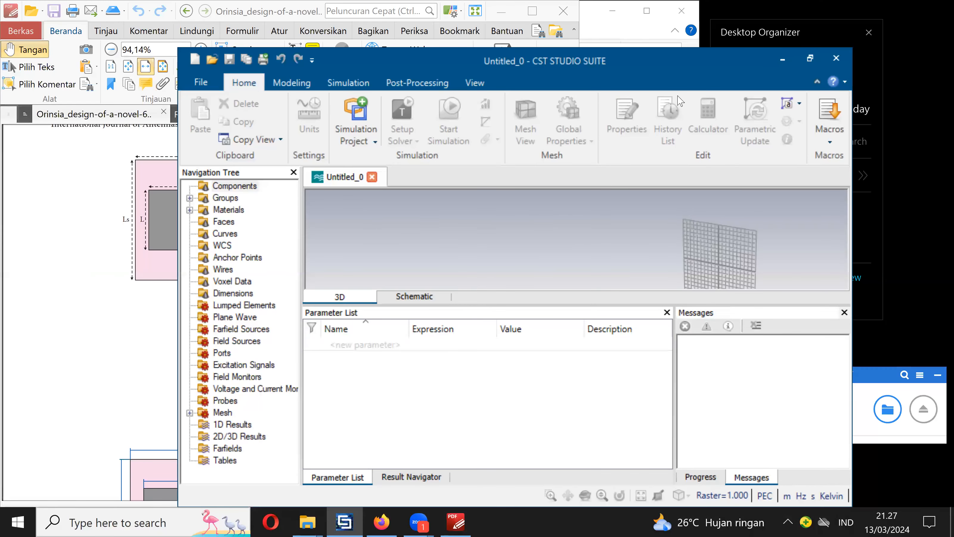
{"action": "left_click_drag", "start_coordinate": [669, 56], "coordinate": [737, 35]}
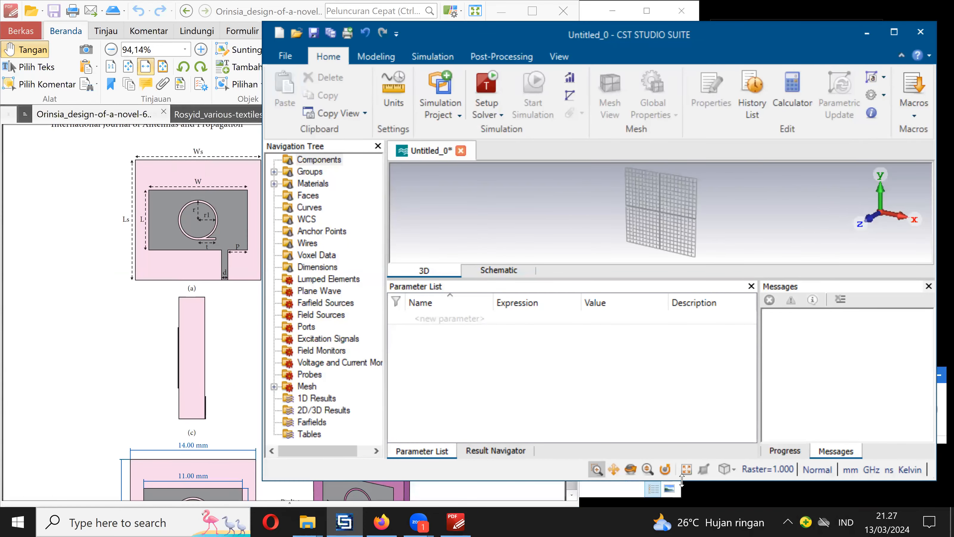
{"action": "left_click_drag", "start_coordinate": [682, 502], "coordinate": [682, 508]}
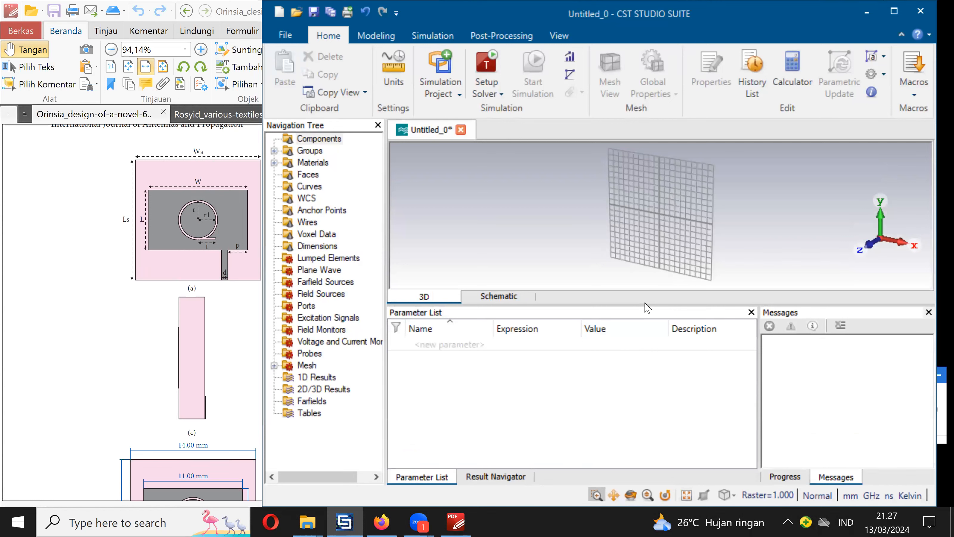
{"action": "left_click_drag", "start_coordinate": [652, 307], "coordinate": [657, 388]}
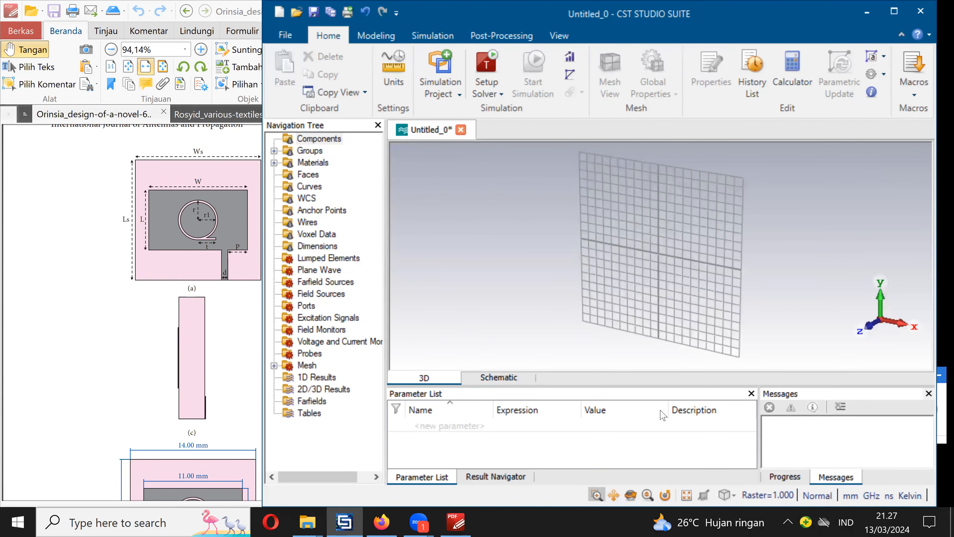
{"action": "left_click", "coordinate": [732, 495]}
{"action": "left_click", "coordinate": [747, 345]}
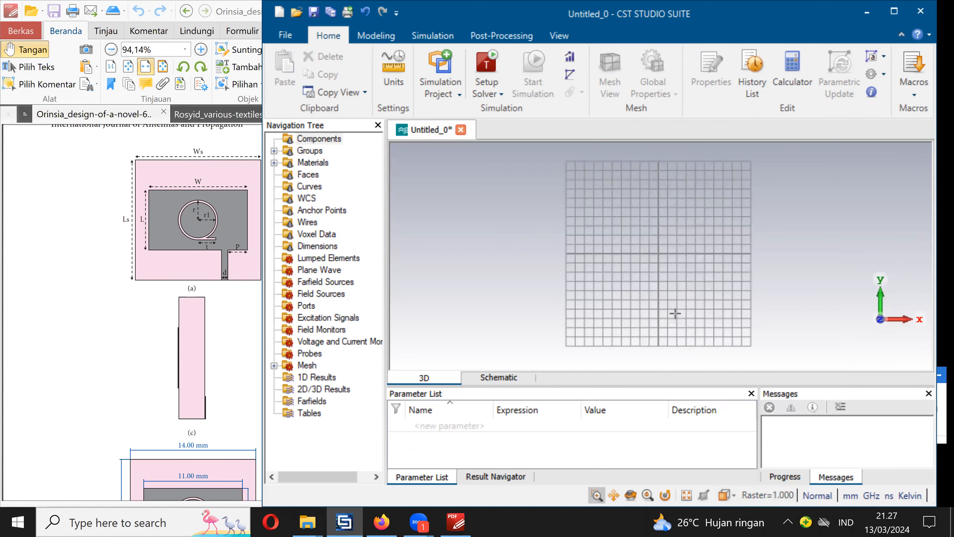
- Define a brick named substrate with X from -Ws/2 to Ws/2, Y from 0 to Ls and Z from 0 to tsubs
{"action": "left_click", "coordinate": [377, 36]}
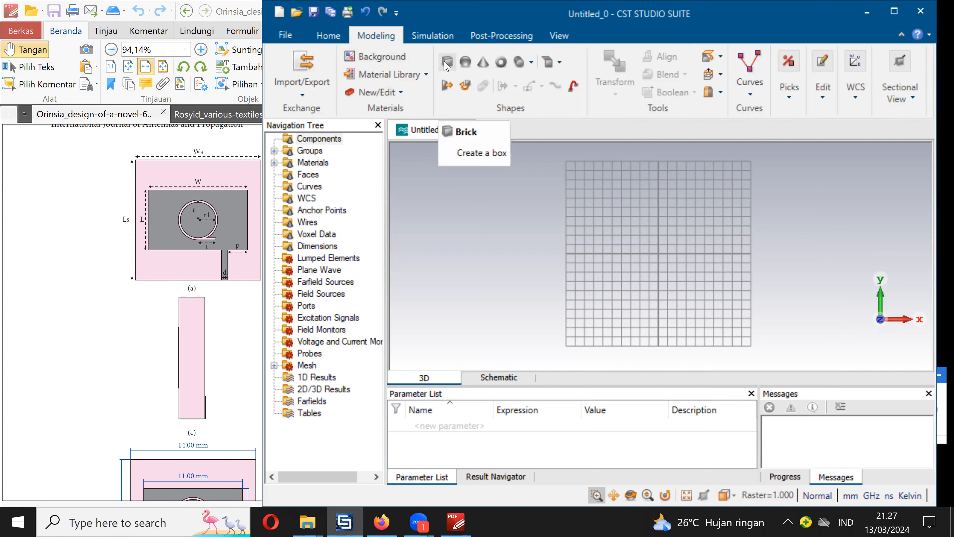
{"action": "left_click", "coordinate": [447, 62]}
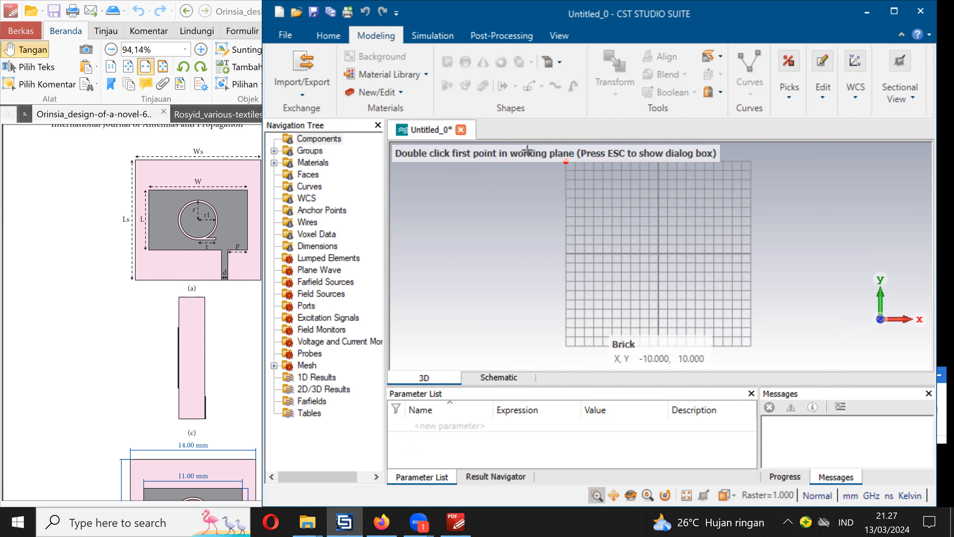
{"action": "key", "text": "Escape"}
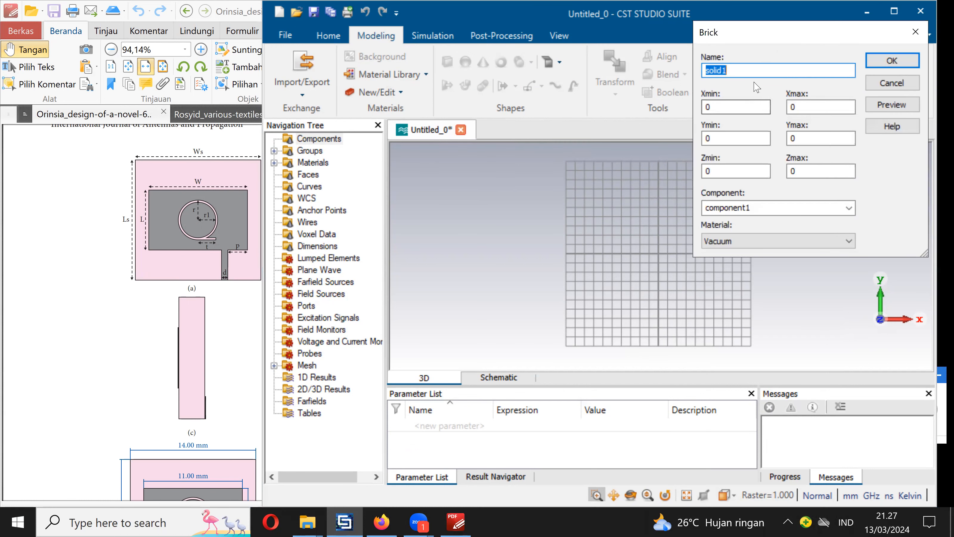
{"action": "type", "text": "substrate"}
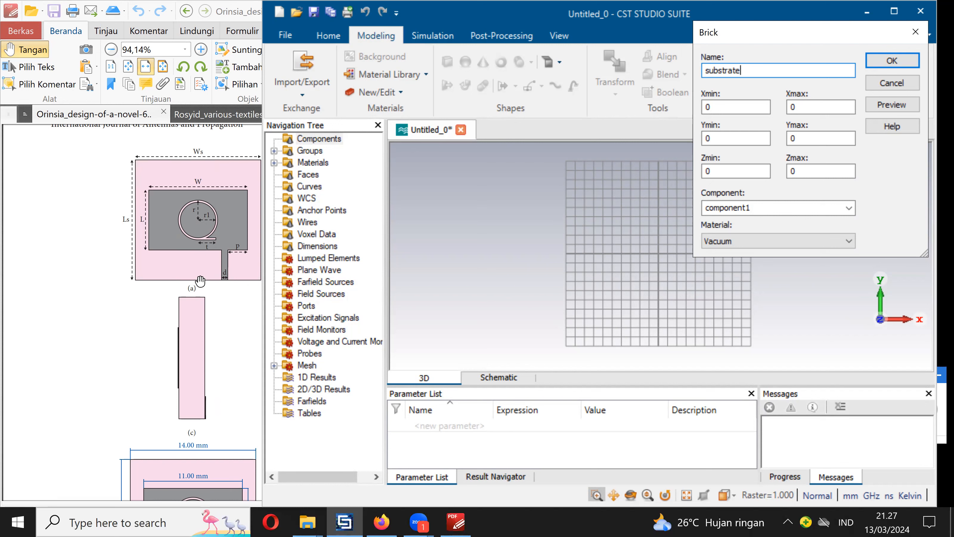
{"action": "key", "text": "Tab"}
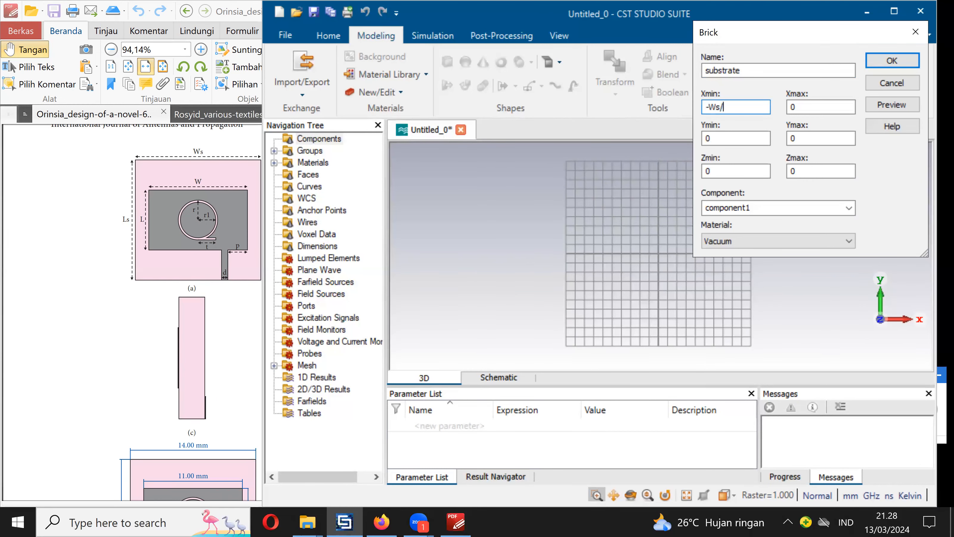
{"action": "left_click", "coordinate": [809, 106]}
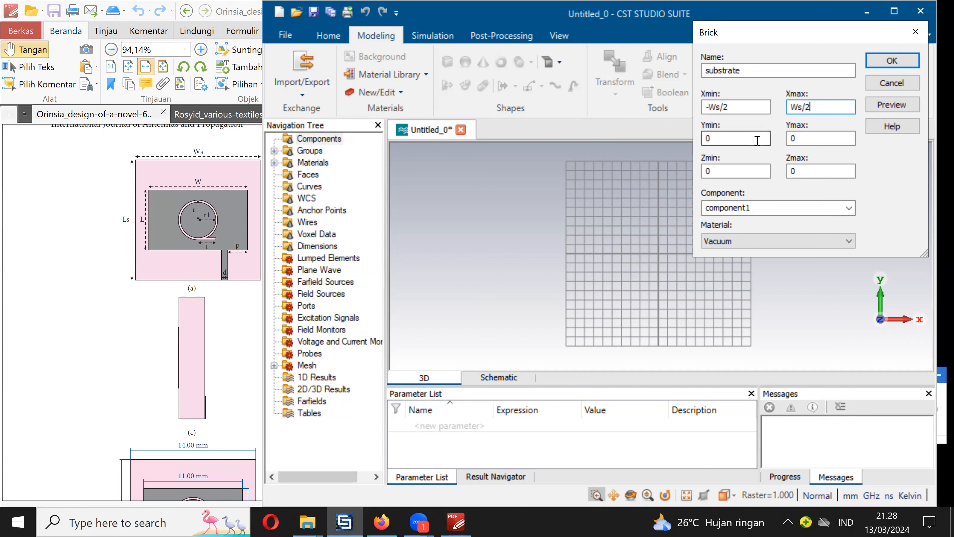
{"action": "left_click", "coordinate": [809, 141]}
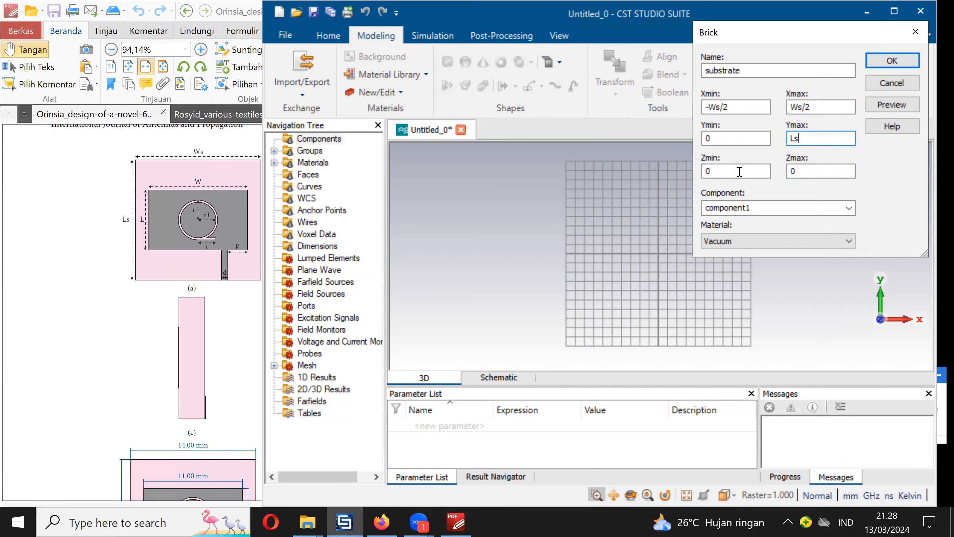
{"action": "left_click", "coordinate": [801, 171]}
{"action": "key", "text": "BackSpace"}
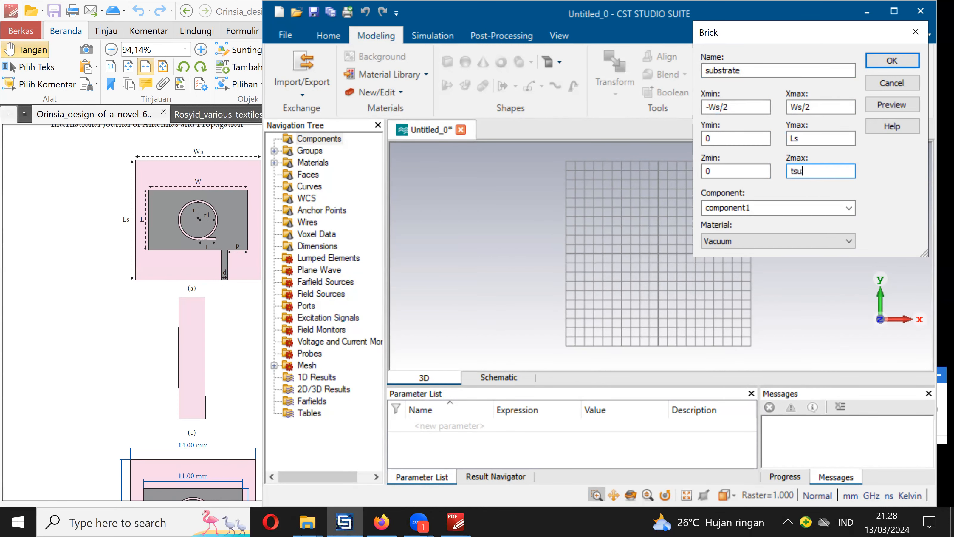
{"action": "left_click", "coordinate": [789, 240]}
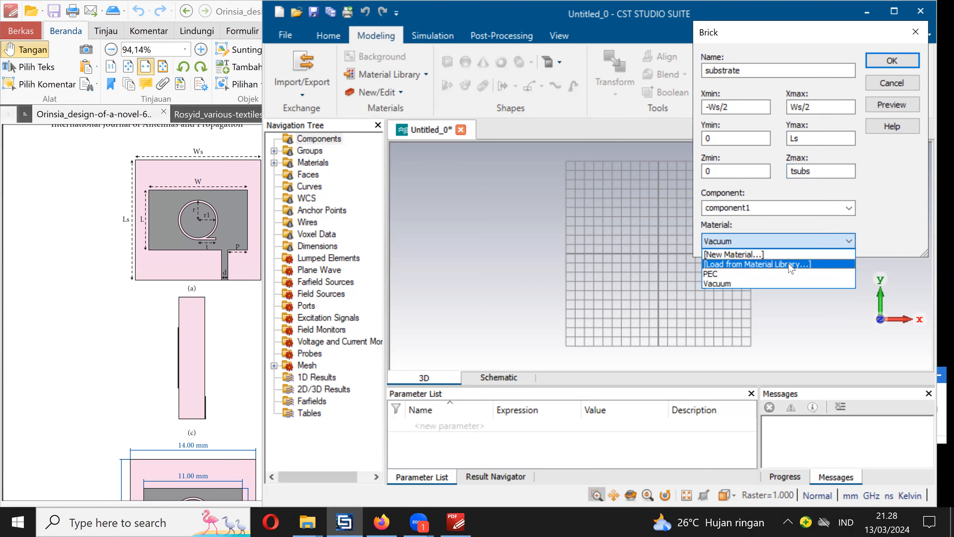
{"action": "left_click", "coordinate": [759, 258]}
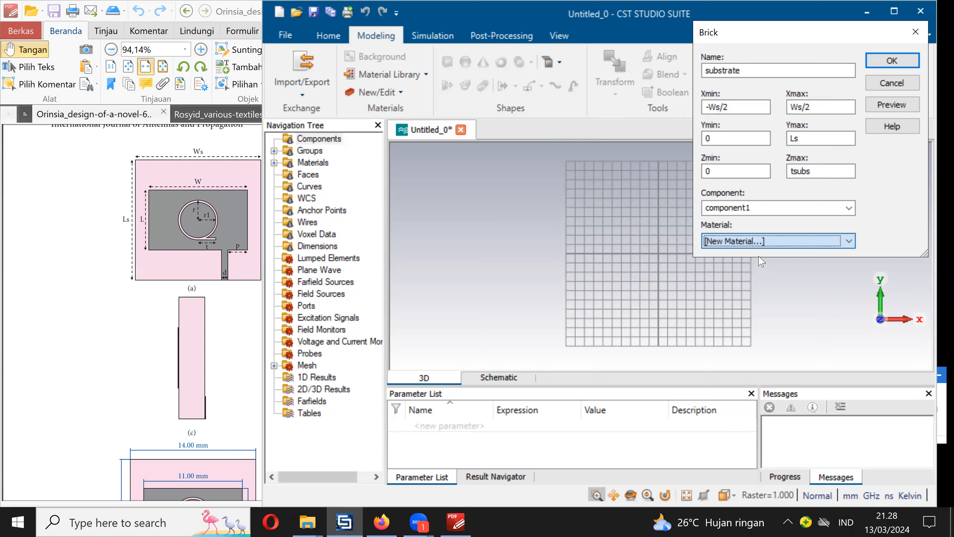
{"action": "left_click", "coordinate": [594, 40]}
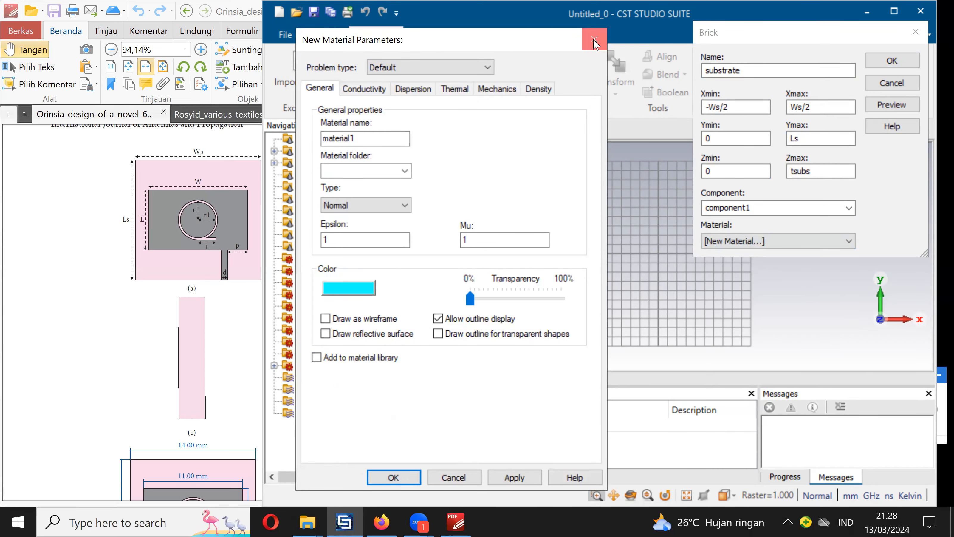
- Assign FR-4 (lossy) from the material library to the substrate brick
{"action": "left_click", "coordinate": [755, 242]}
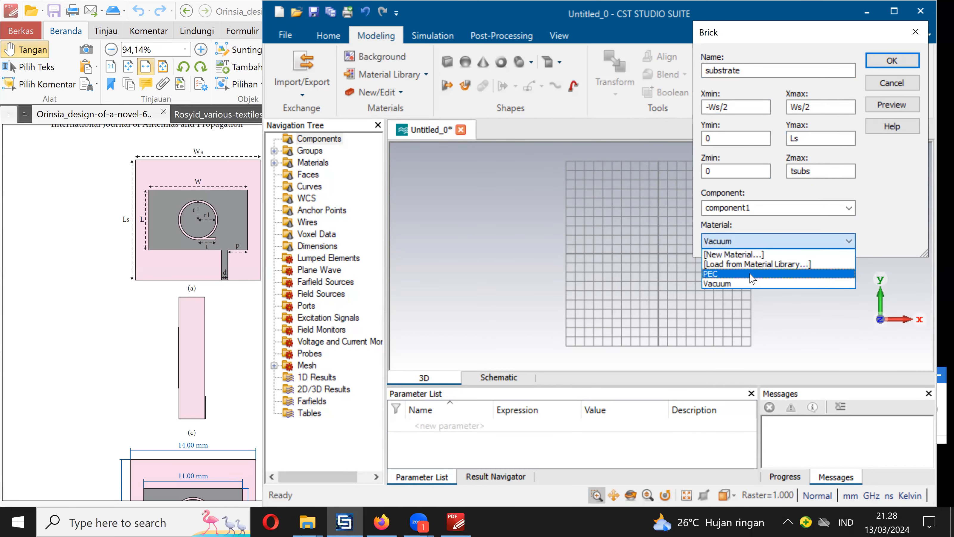
{"action": "left_click", "coordinate": [736, 264]}
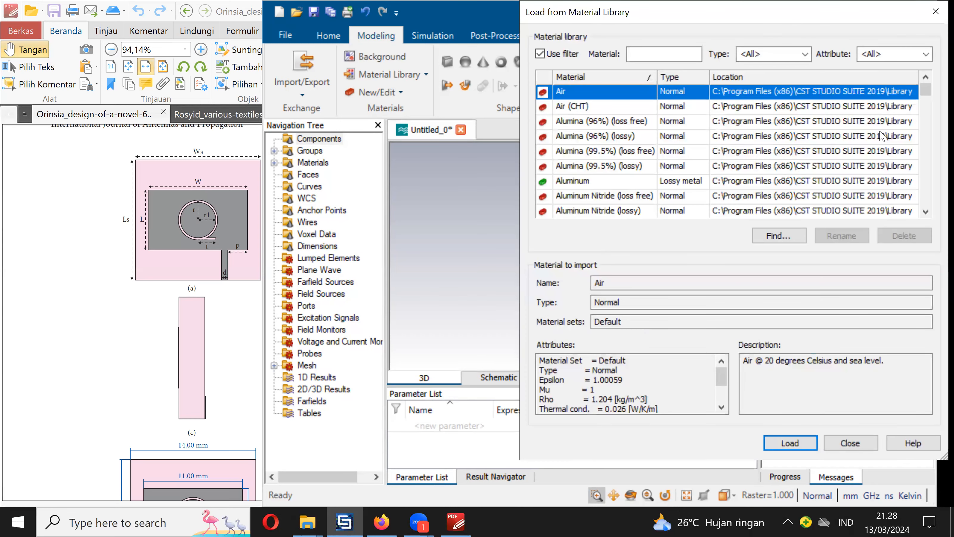
{"action": "left_click_drag", "start_coordinate": [926, 94], "coordinate": [924, 134]}
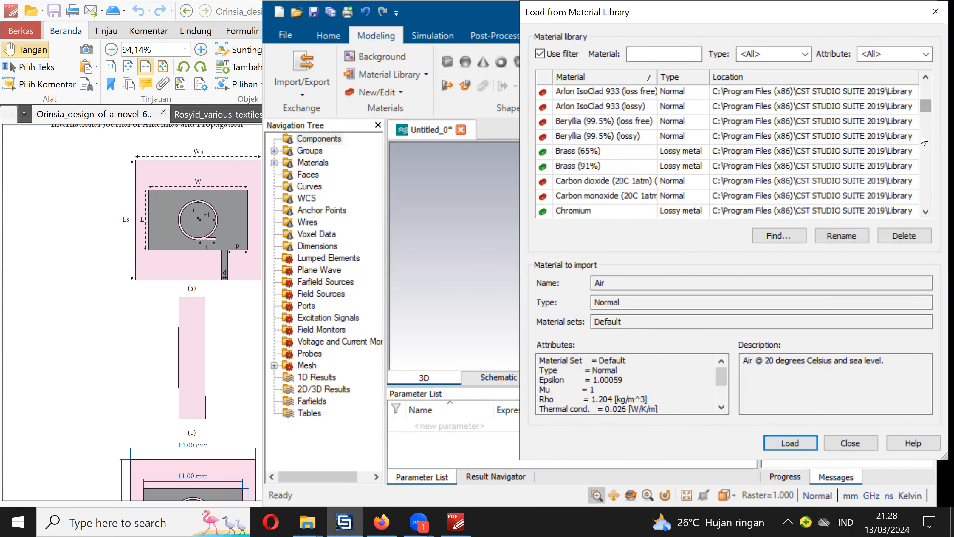
{"action": "left_click", "coordinate": [925, 160]}
{"action": "left_click", "coordinate": [926, 163]}
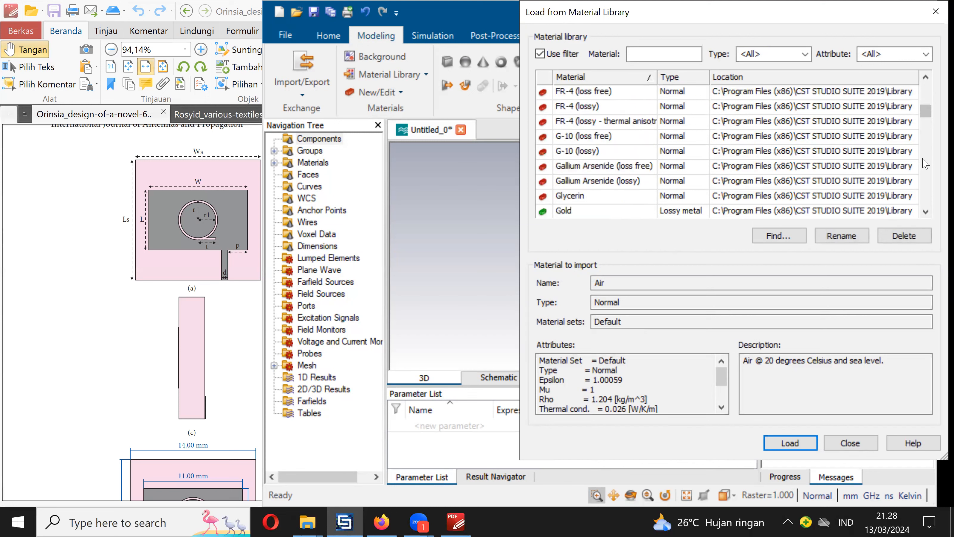
{"action": "left_click", "coordinate": [928, 141]}
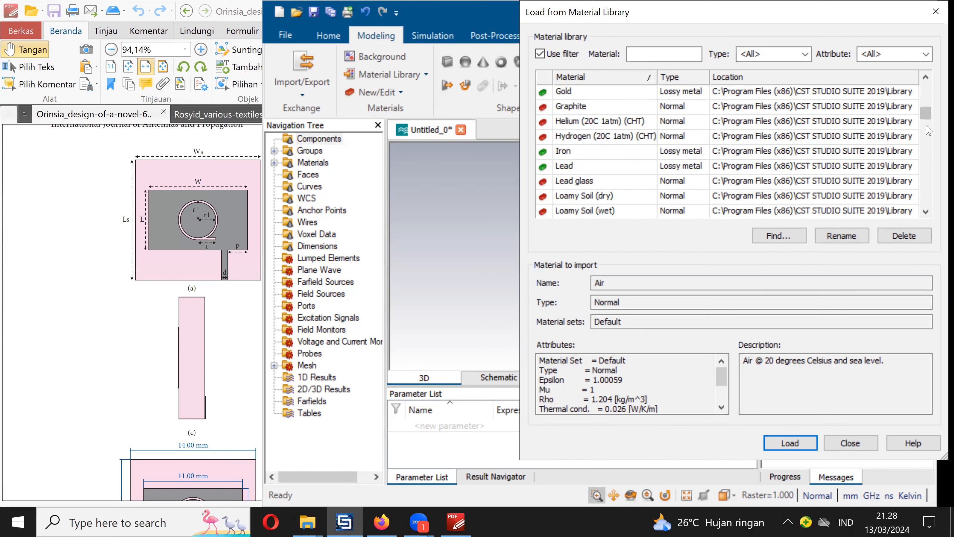
{"action": "left_click", "coordinate": [928, 92]}
{"action": "left_click", "coordinate": [584, 107]}
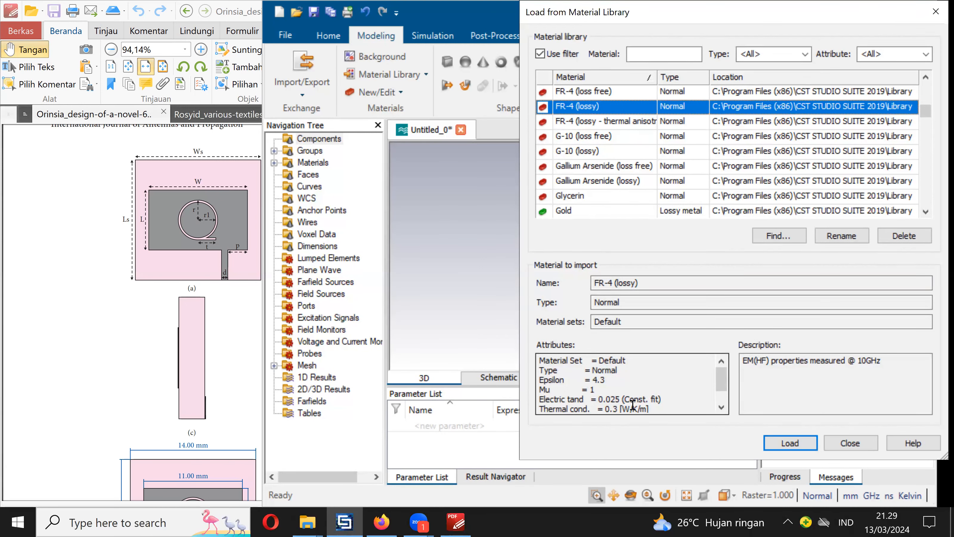
{"action": "left_click", "coordinate": [791, 443]}
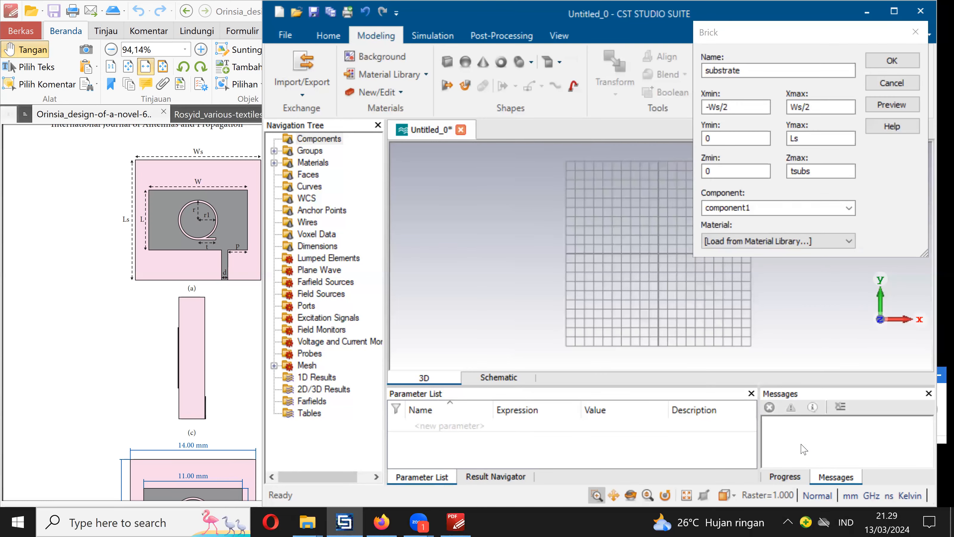
- Define the missing parameters Ws = 60, Ls = 60 and tsubs = 1.6, and create the substrate brick
{"action": "left_click", "coordinate": [891, 105]}
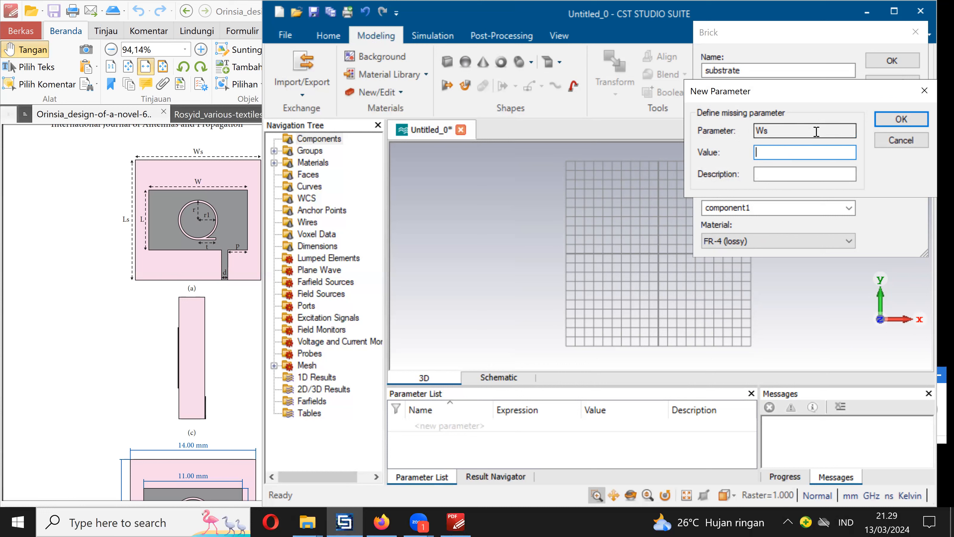
{"action": "type", "text": "60"}
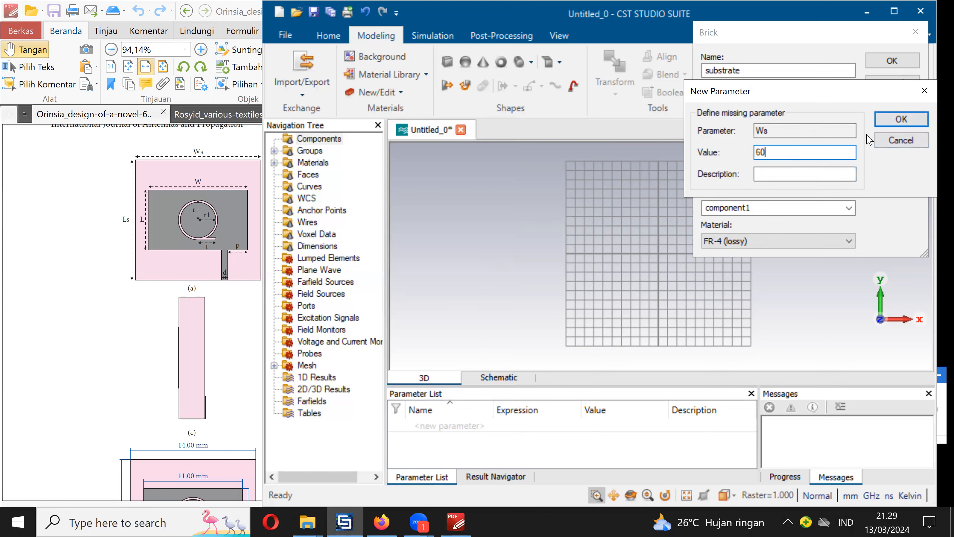
{"action": "left_click", "coordinate": [901, 119]}
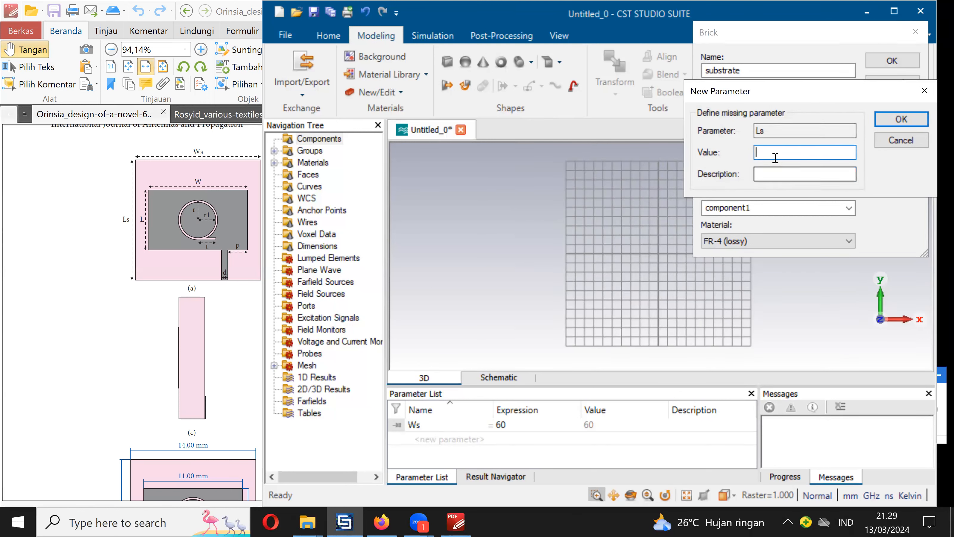
{"action": "type", "text": "60"}
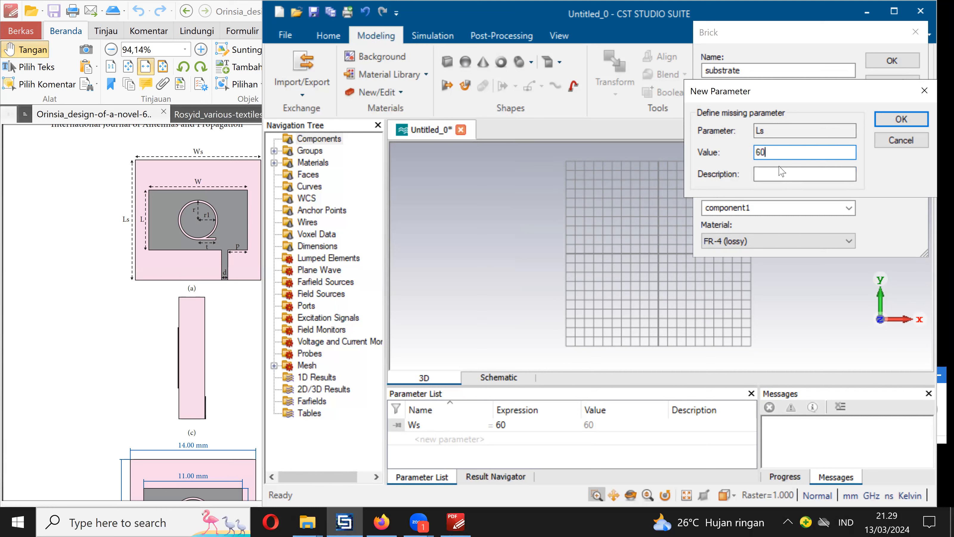
{"action": "left_click", "coordinate": [898, 119]}
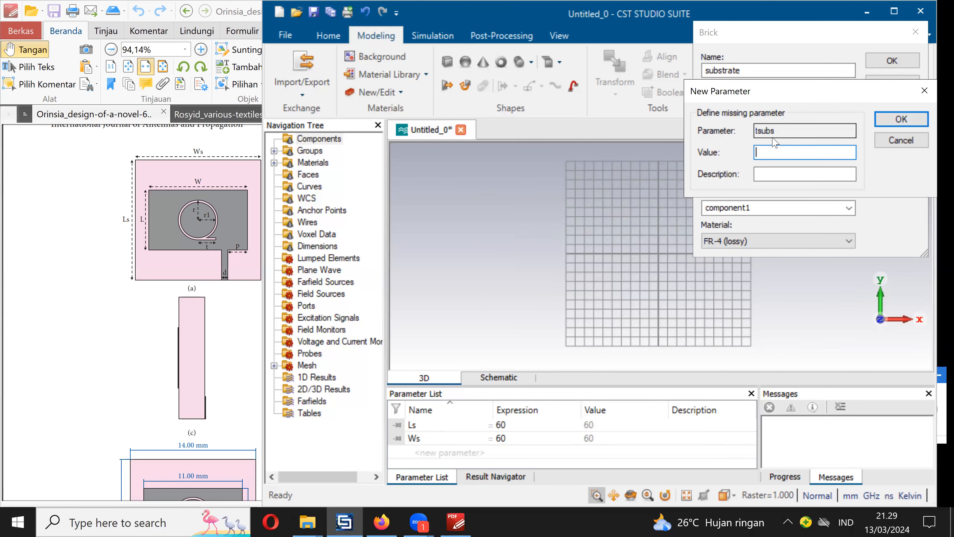
{"action": "type", "text": "1.6"}
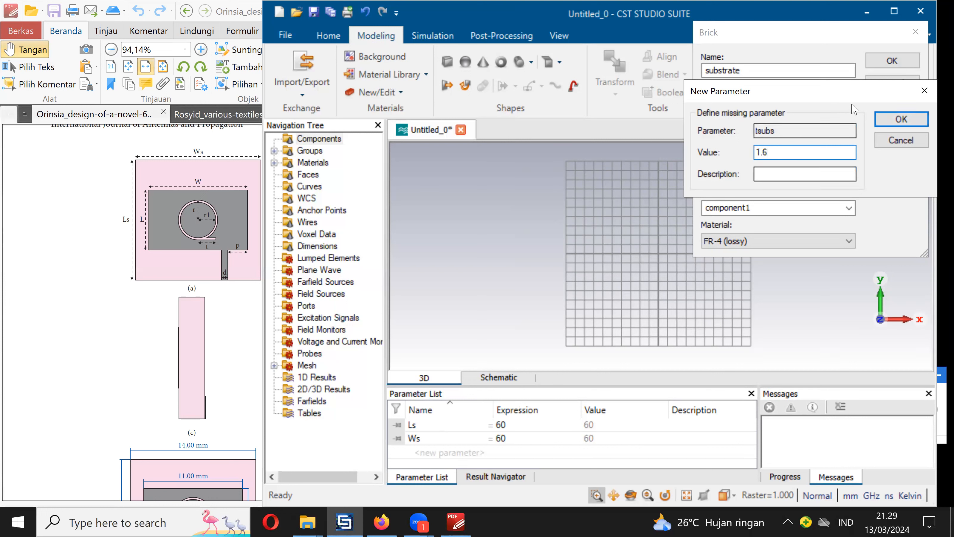
{"action": "left_click", "coordinate": [902, 120]}
{"action": "left_click", "coordinate": [630, 225]}
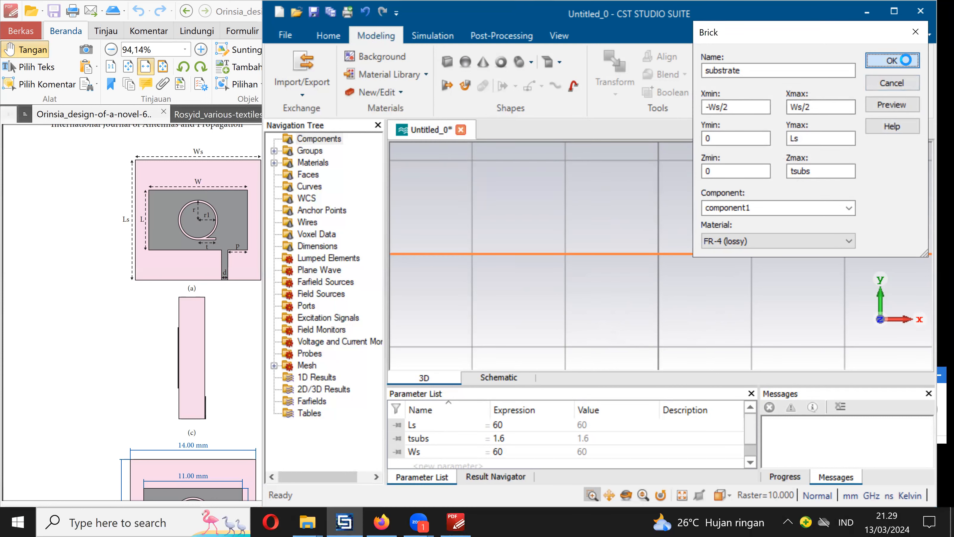
{"action": "left_click", "coordinate": [893, 60]}
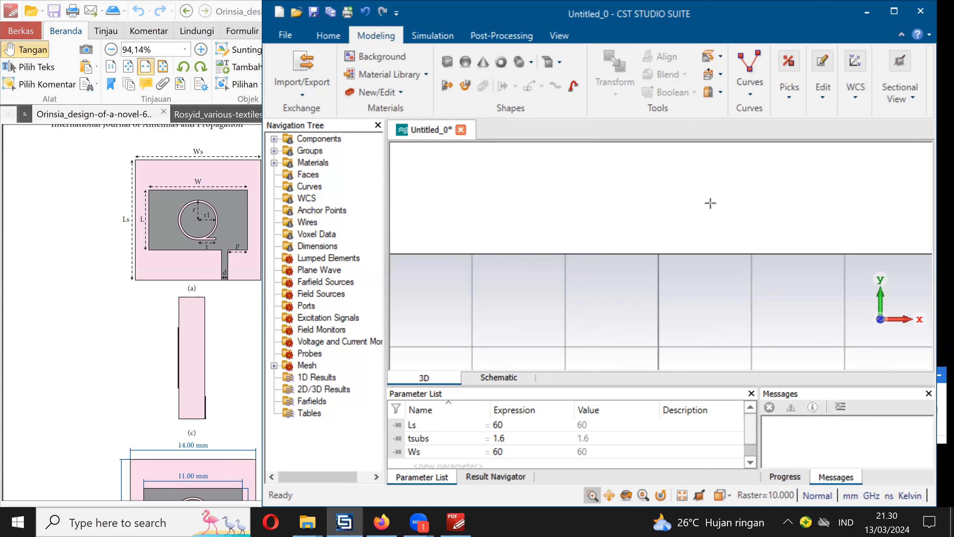
{"action": "key", "text": "space"}
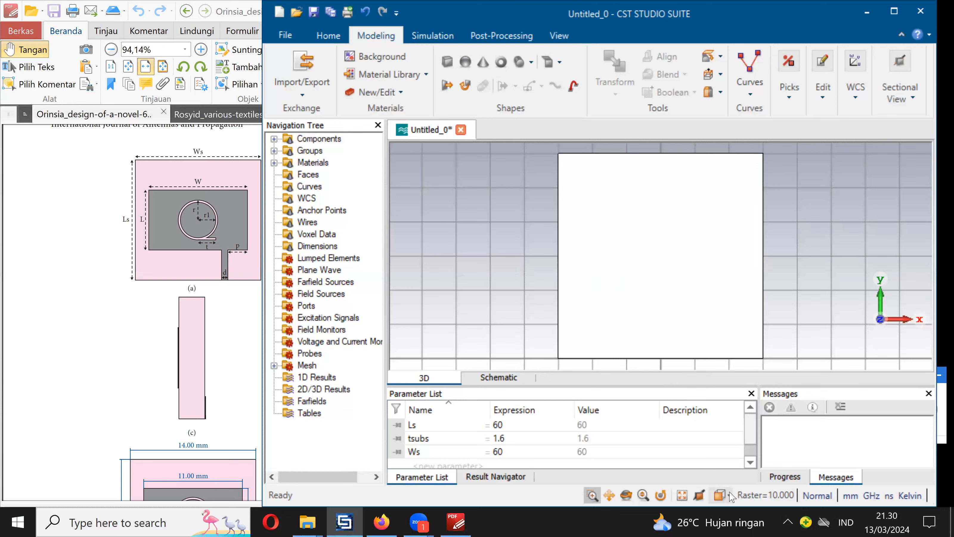
{"action": "key", "text": "space"}
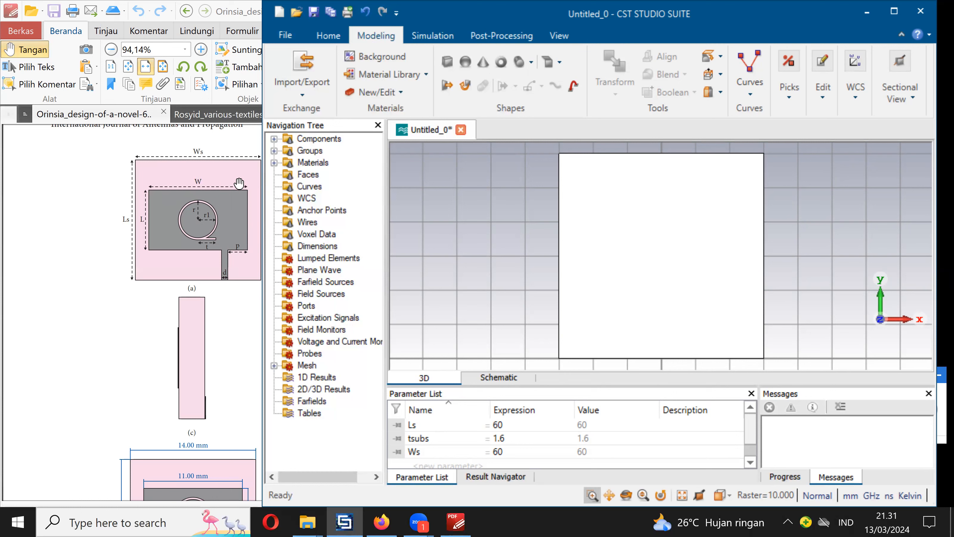
- Start a new brick named patch with X from -W/2 to W/2
{"action": "left_click", "coordinate": [448, 67]}
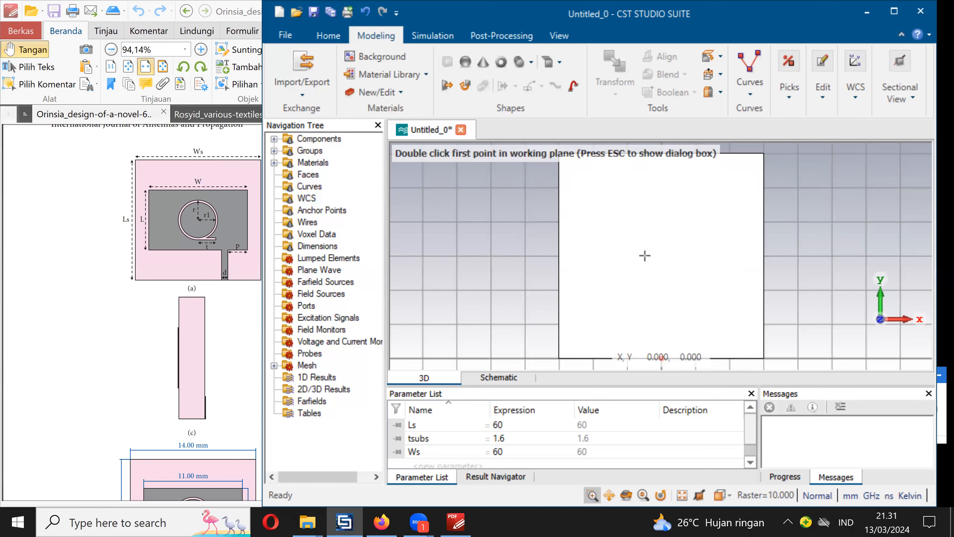
{"action": "key", "text": "Escape"}
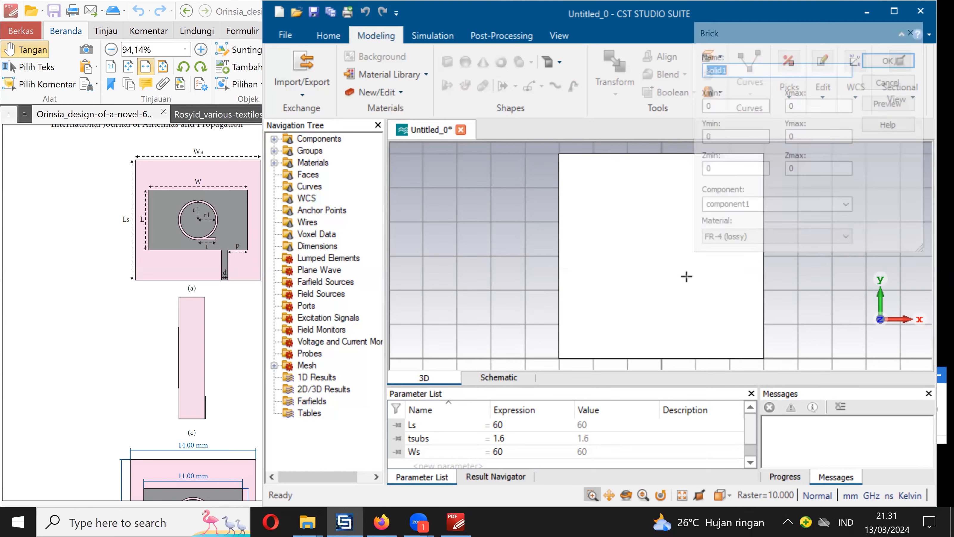
{"action": "type", "text": "patch"}
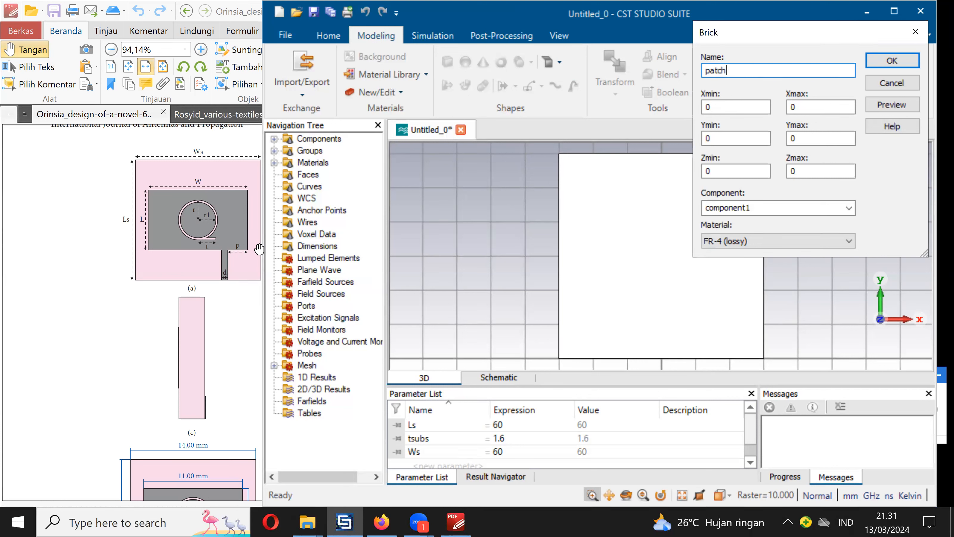
{"action": "key", "text": "Tab"}
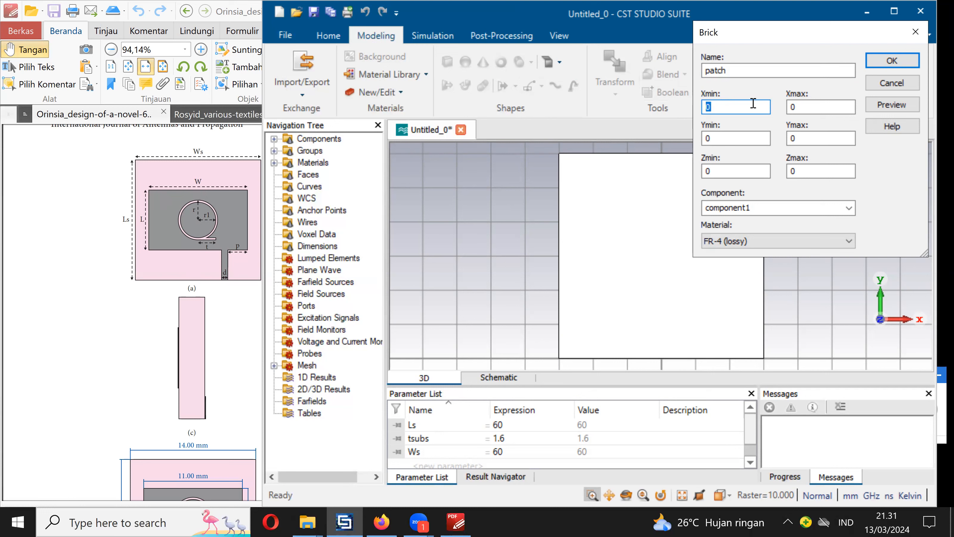
{"action": "type", "text": "W"}
{"action": "key", "text": "BackSpace"}
{"action": "key", "text": "BackSpace"}
{"action": "type", "text": "-W"}
{"action": "left_click", "coordinate": [821, 107]}
{"action": "type", "text": "W/2"}
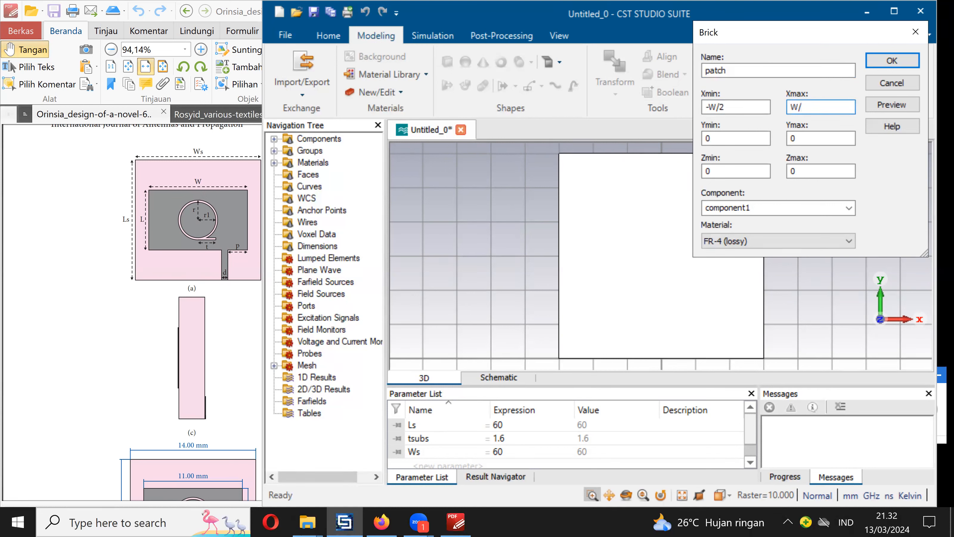
- Set the patch brick's Y range from (Ls-L)/2 to (Ls-L)/2+Ls
{"action": "left_click", "coordinate": [756, 137]}
{"action": "type", "text": "L"}
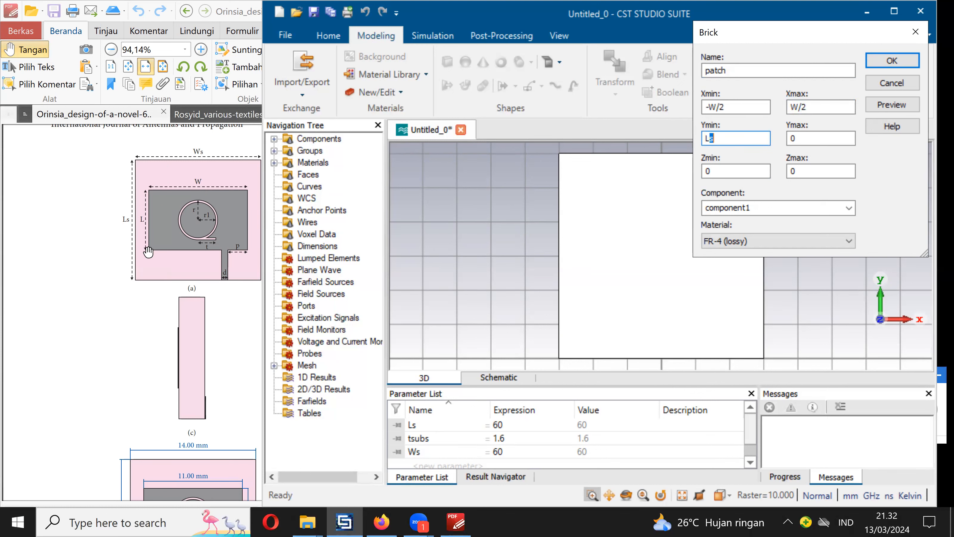
{"action": "key", "text": "BackSpace"}
{"action": "left_click", "coordinate": [706, 139]}
{"action": "type", "text": "(Ls-L)/2"}
{"action": "left_click_drag", "start_coordinate": [746, 136], "coordinate": [693, 136]}
{"action": "key", "text": "ctrl+c"}
{"action": "double_click", "coordinate": [804, 139]}
{"action": "key", "text": "ctrl+v"}
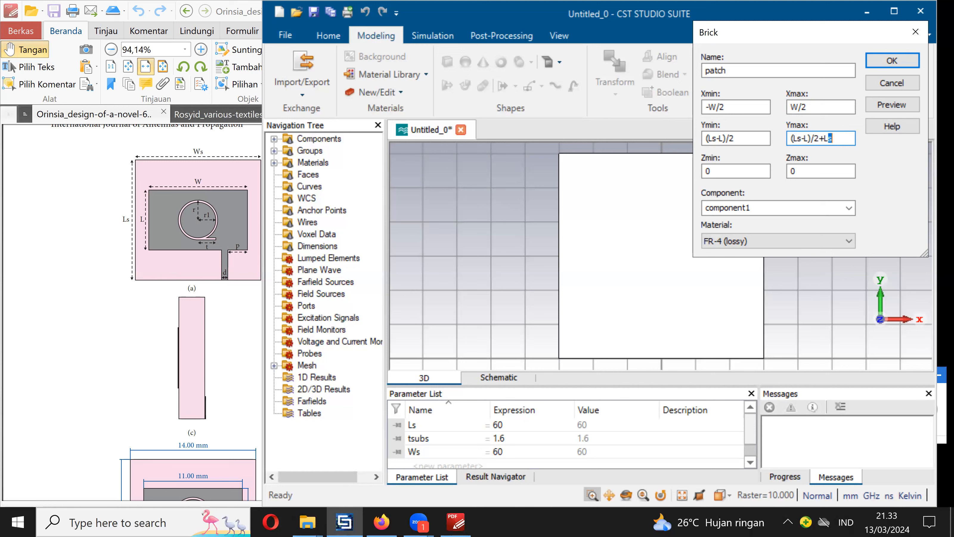
- Set the patch brick's Z range from tsubs to tsubs+tpatch
{"action": "left_click", "coordinate": [729, 169]}
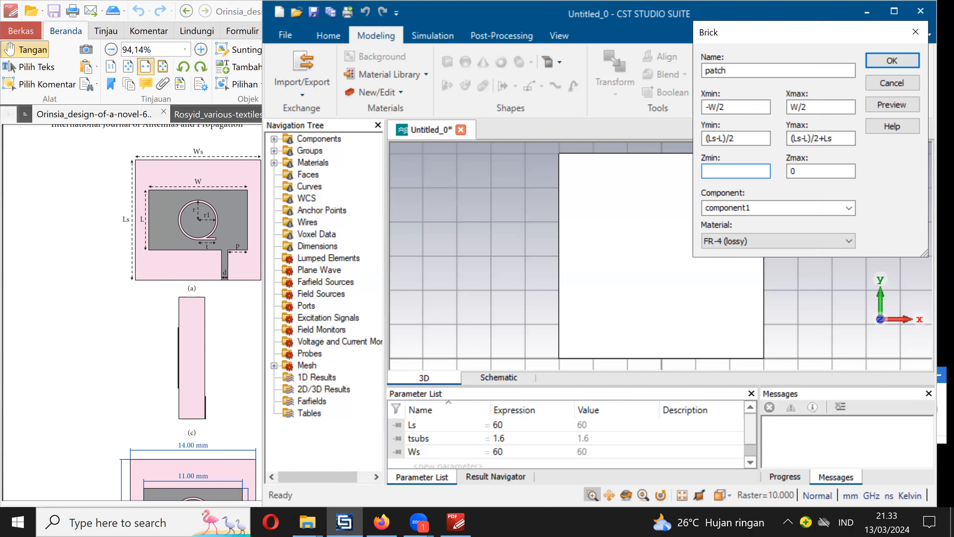
{"action": "double_click", "coordinate": [812, 171]}
{"action": "key", "text": "BackSpace"}
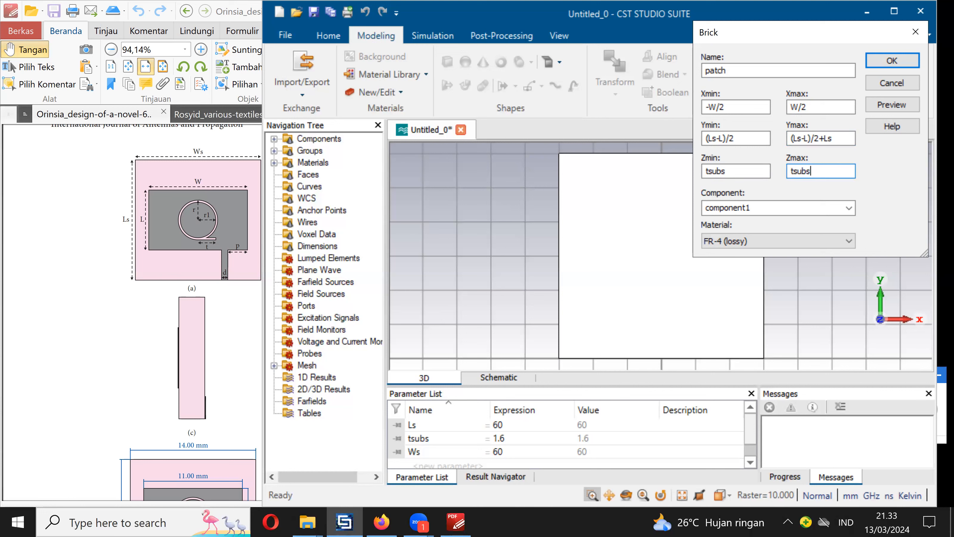
{"action": "type", "text": "tsubs+tpatch"}
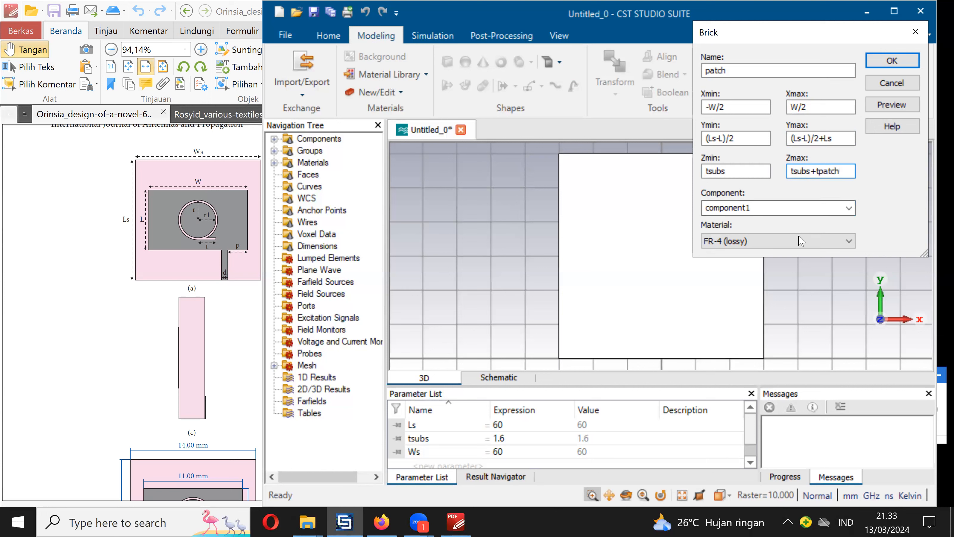
- Assign Copper (annealed) from the material library to the patch brick
{"action": "left_click", "coordinate": [787, 241]}
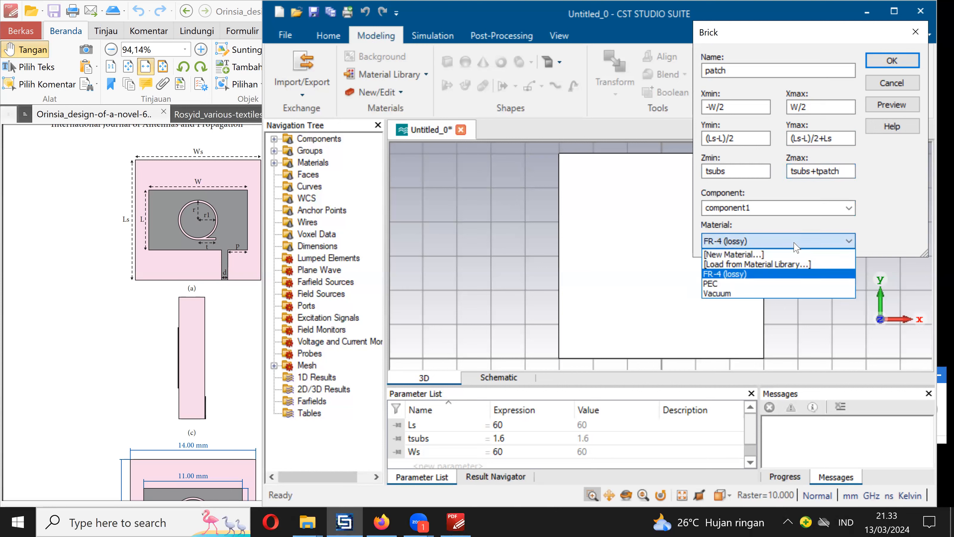
{"action": "left_click", "coordinate": [780, 265]}
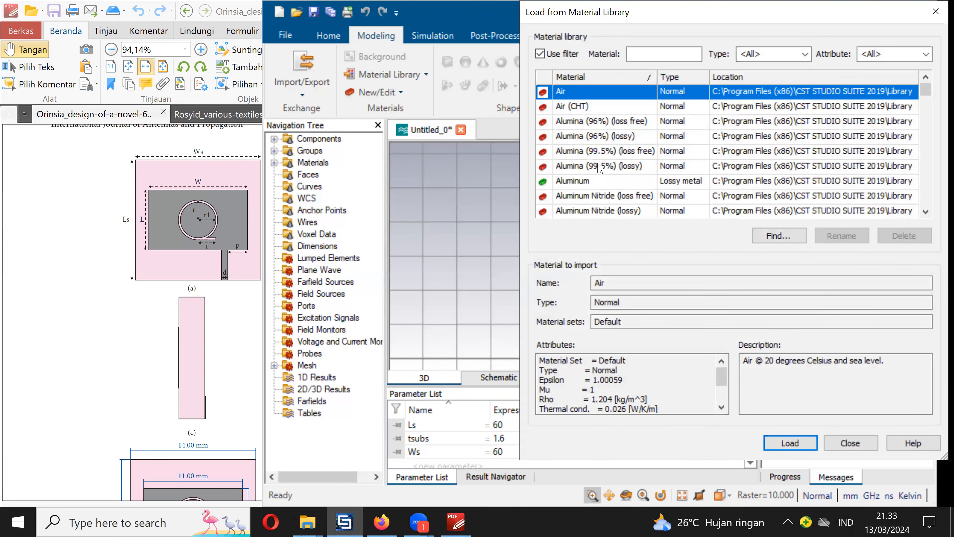
{"action": "left_click_drag", "start_coordinate": [924, 91], "coordinate": [925, 100]}
{"action": "left_click", "coordinate": [928, 130]}
{"action": "left_click", "coordinate": [929, 135]}
{"action": "left_click", "coordinate": [930, 135]}
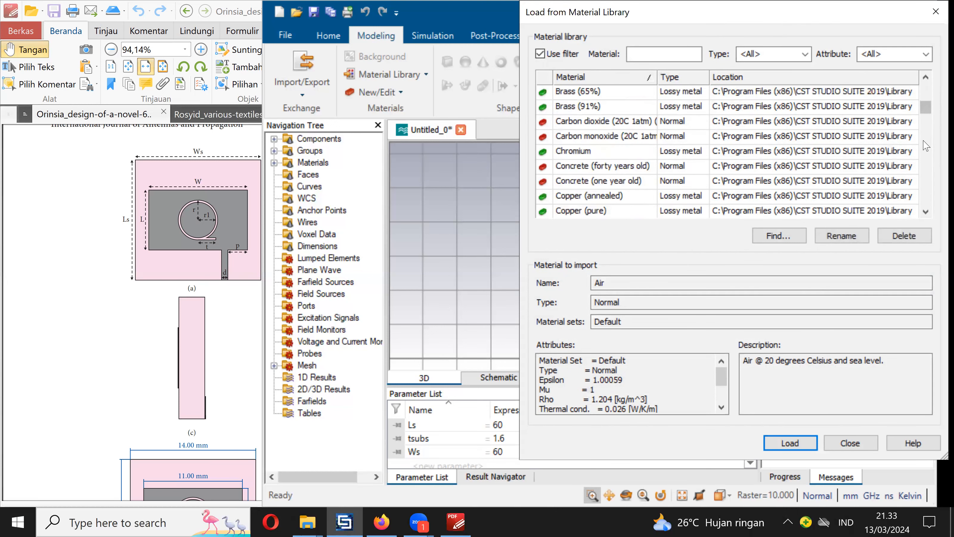
{"action": "left_click", "coordinate": [589, 197]}
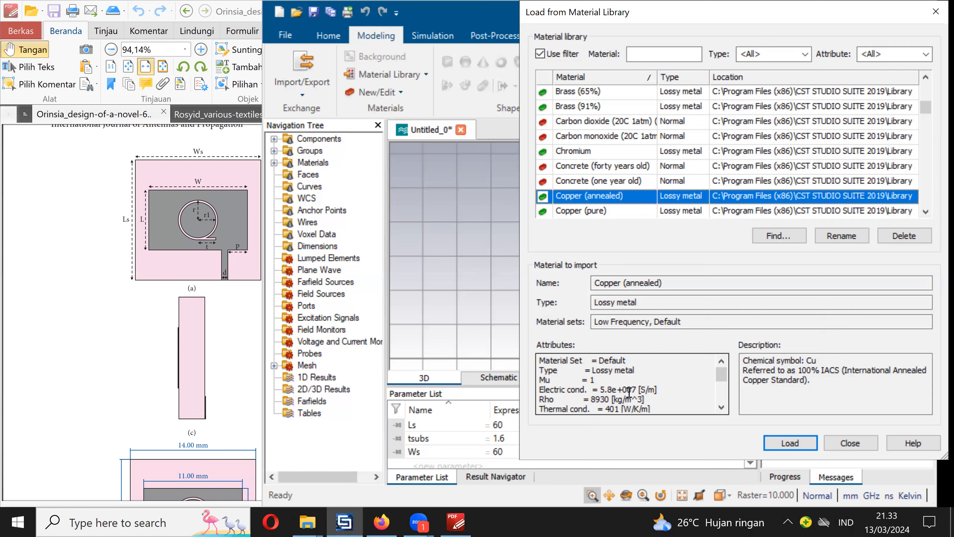
{"action": "left_click", "coordinate": [791, 443]}
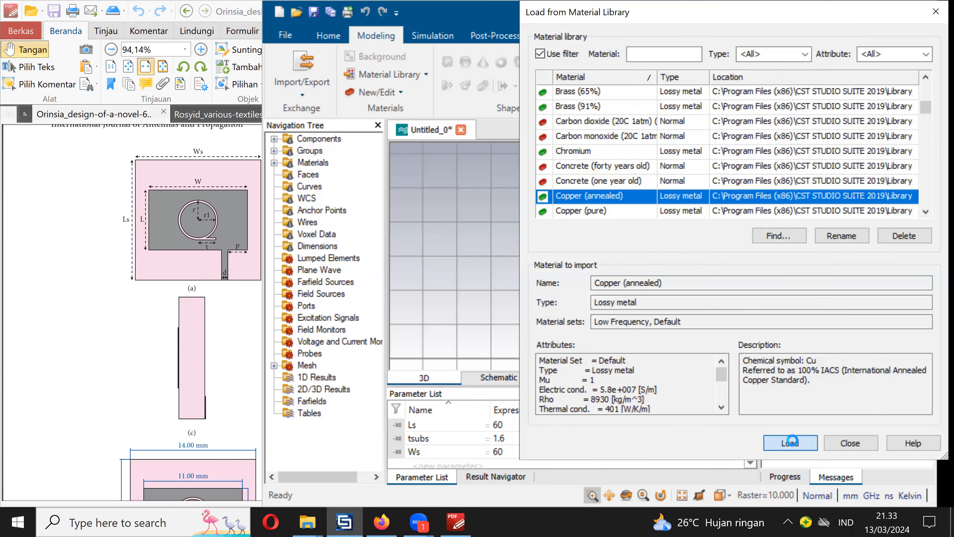
- Create the patch brick, defining its missing parameters as W = 40, L = 25 and tpatch = 0.035
{"action": "left_click", "coordinate": [894, 61]}
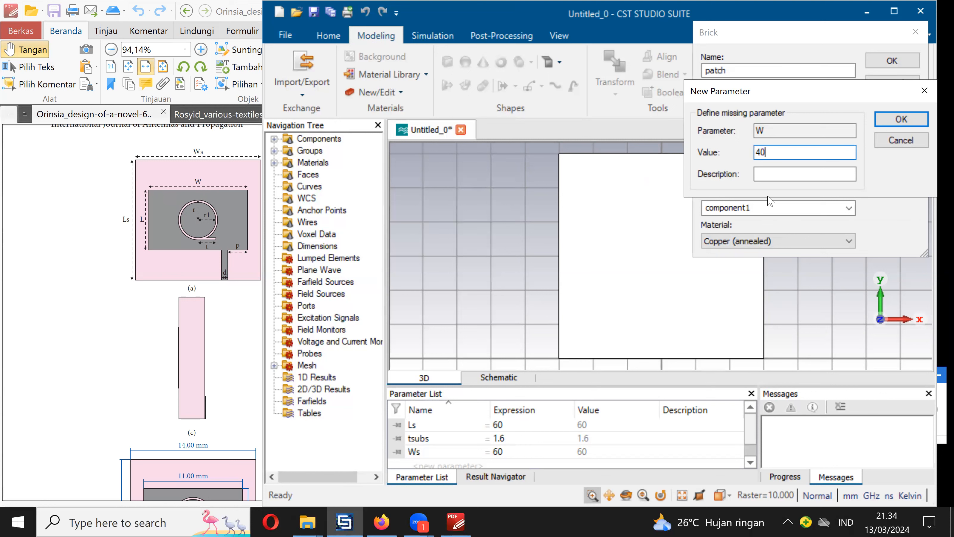
{"action": "left_click", "coordinate": [901, 119]}
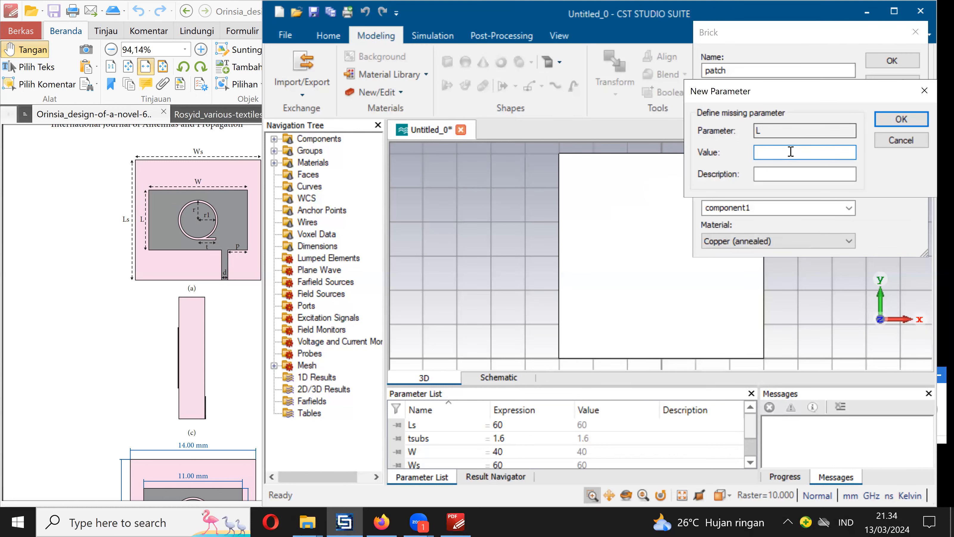
{"action": "type", "text": "3"}
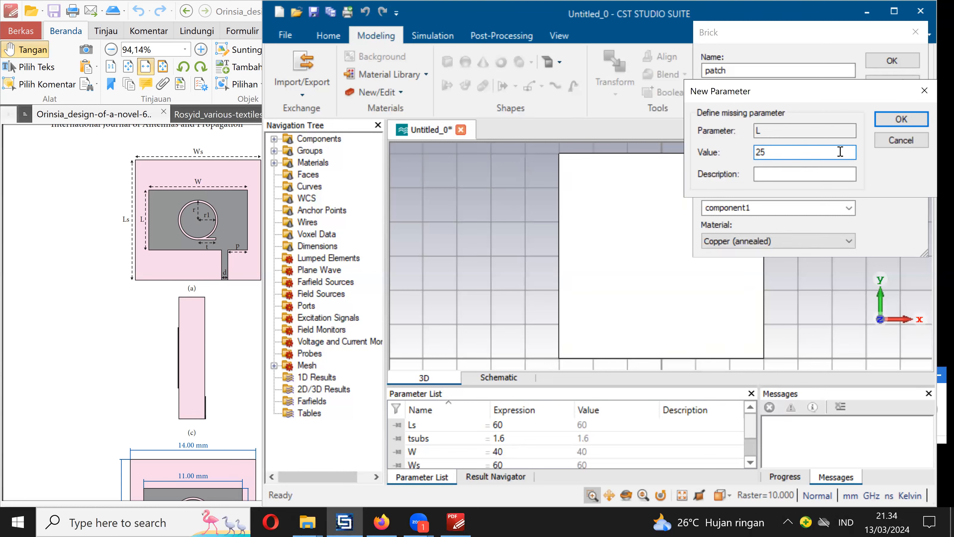
{"action": "left_click", "coordinate": [903, 121]}
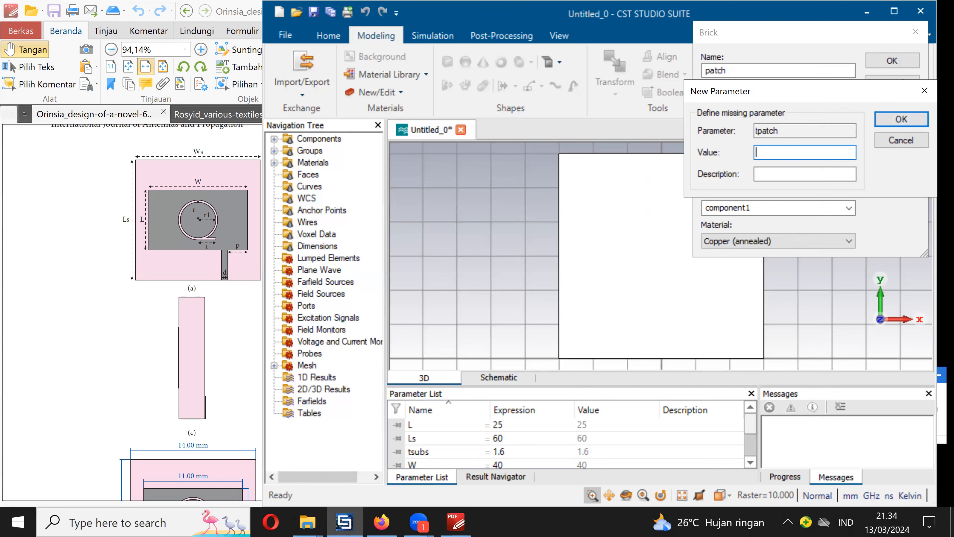
{"action": "type", "text": "0.035"}
{"action": "left_click", "coordinate": [907, 120]}
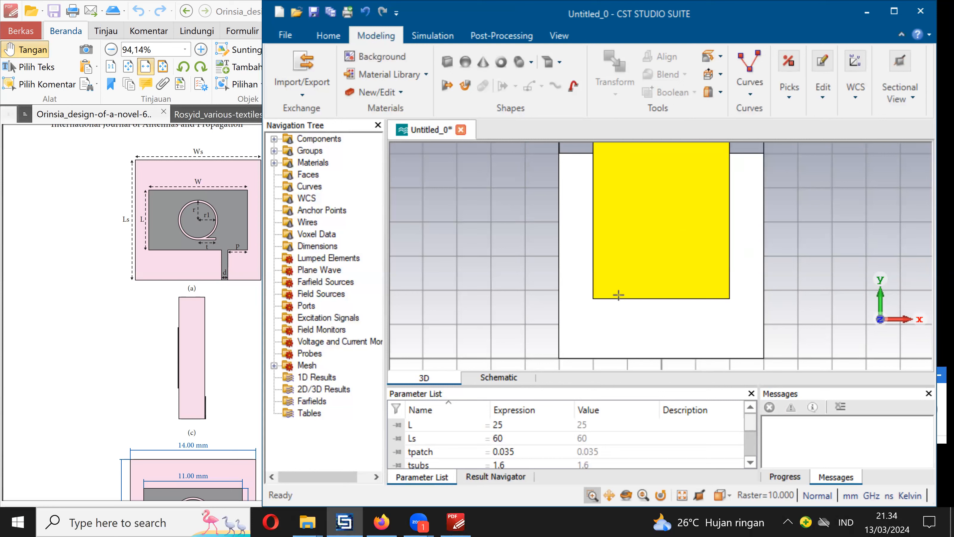
- Edit the patch brick's definition so its Ymax is (Ls-L)/2+L
{"action": "left_click", "coordinate": [273, 139]}
{"action": "left_click", "coordinate": [288, 151]}
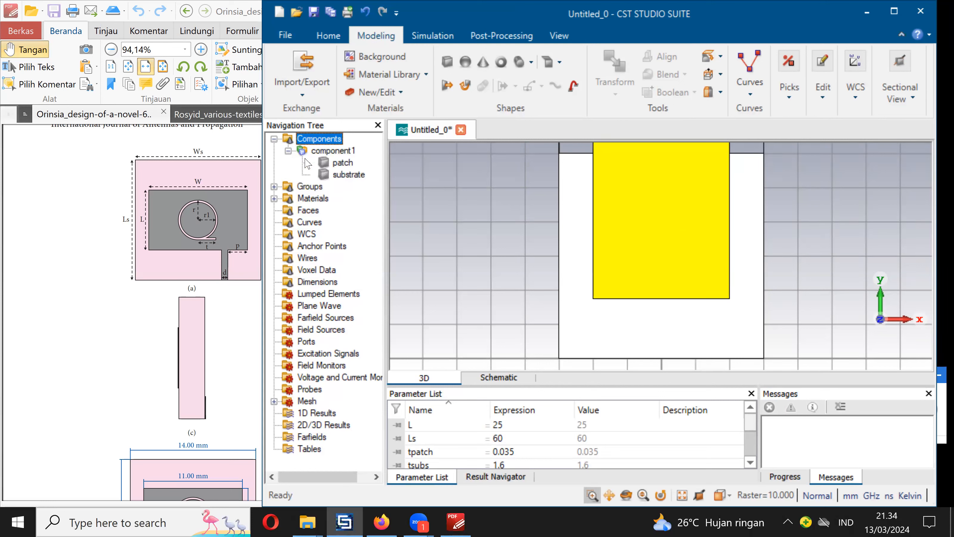
{"action": "double_click", "coordinate": [343, 164]}
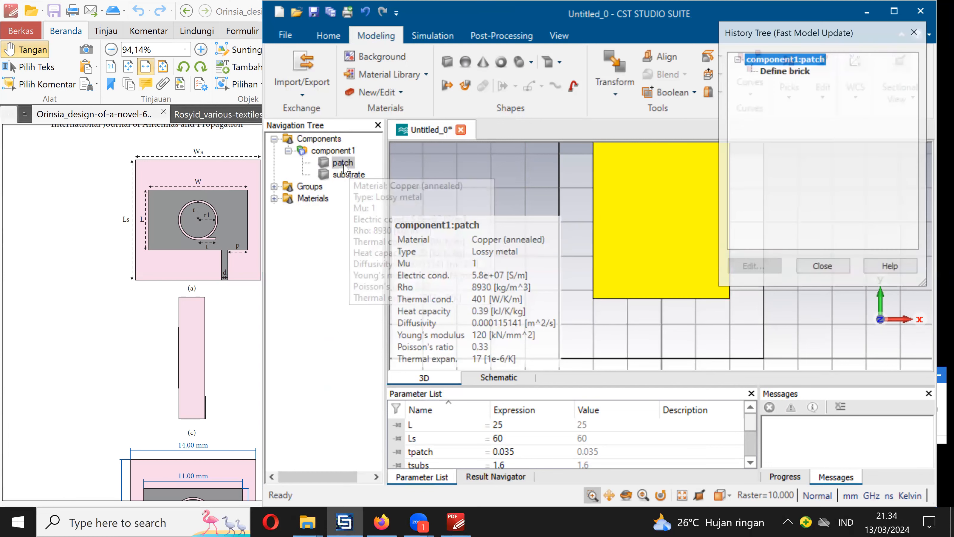
{"action": "left_click", "coordinate": [793, 74]}
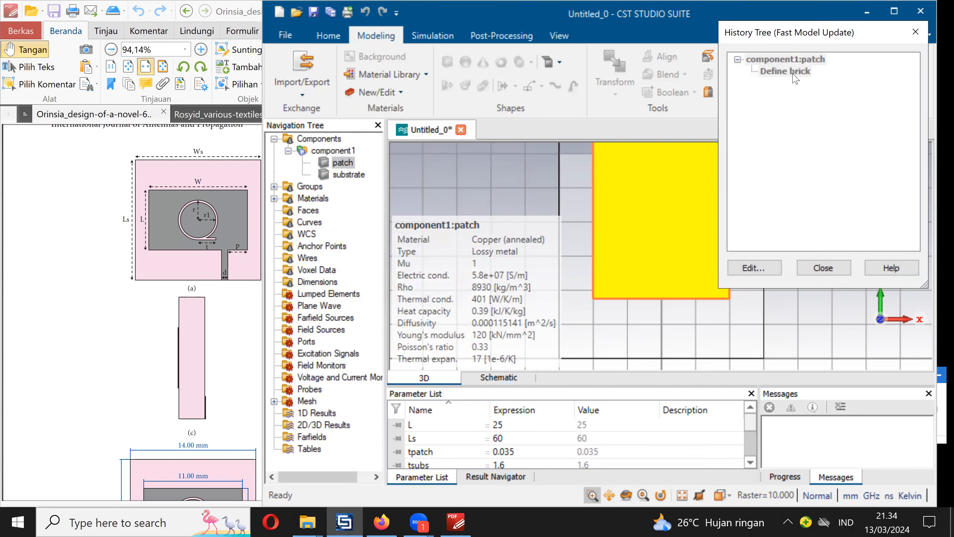
{"action": "double_click", "coordinate": [789, 71]}
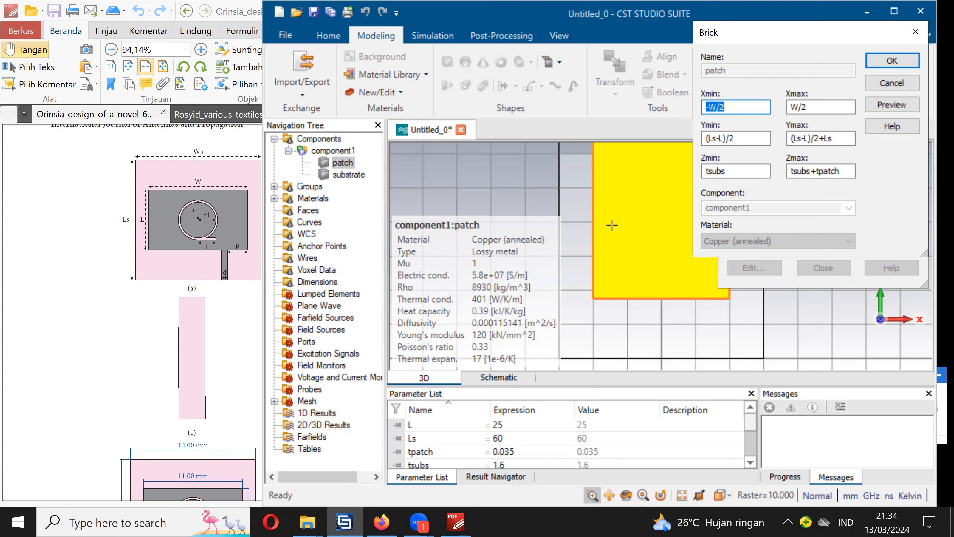
{"action": "left_click", "coordinate": [839, 138]}
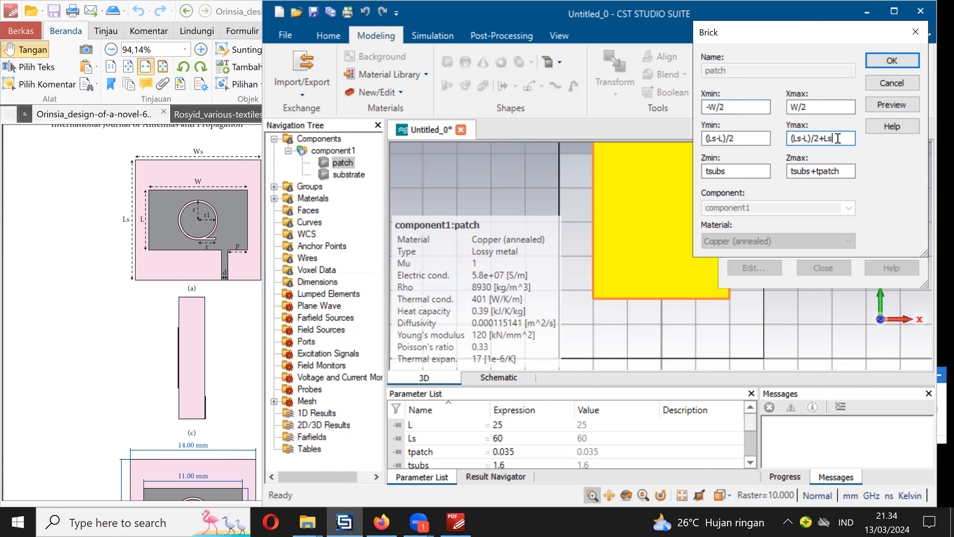
{"action": "left_click", "coordinate": [884, 105]}
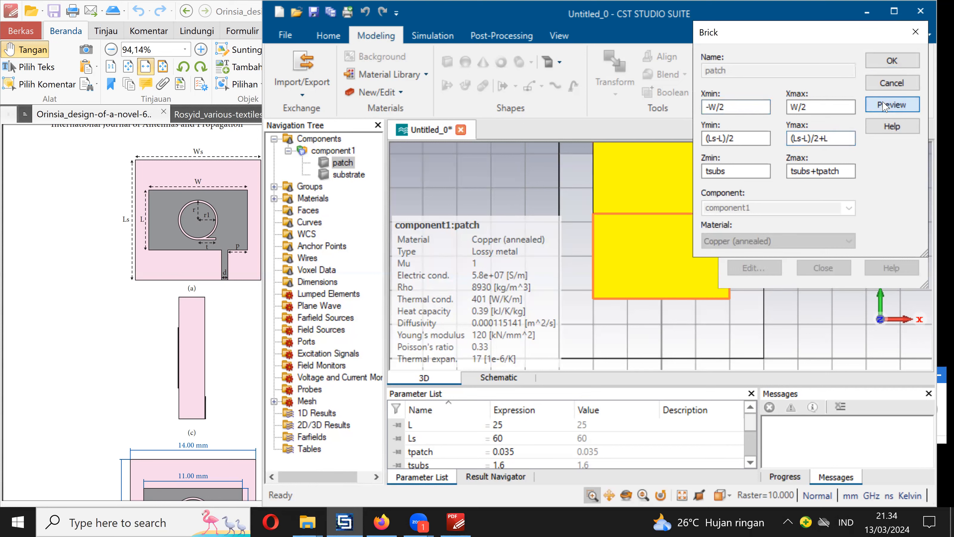
{"action": "left_click", "coordinate": [899, 61]}
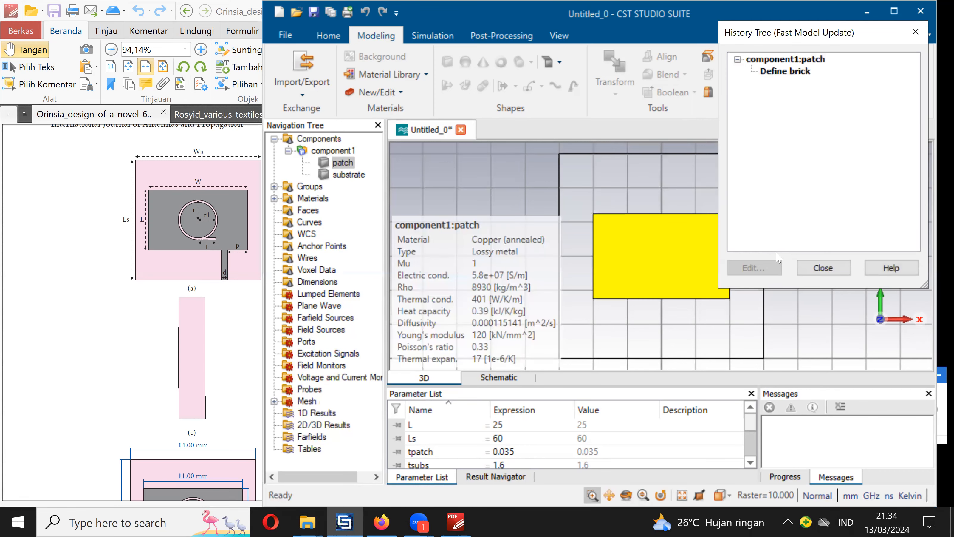
{"action": "left_click", "coordinate": [835, 269]}
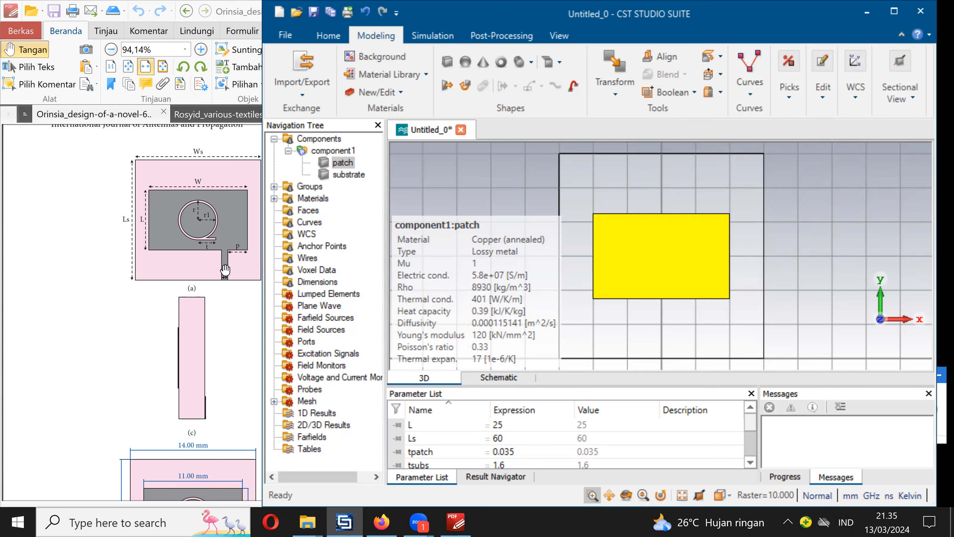
- Start a new brick for the feed line with Xmin set to W/2-p-d
{"action": "left_click", "coordinate": [447, 63]}
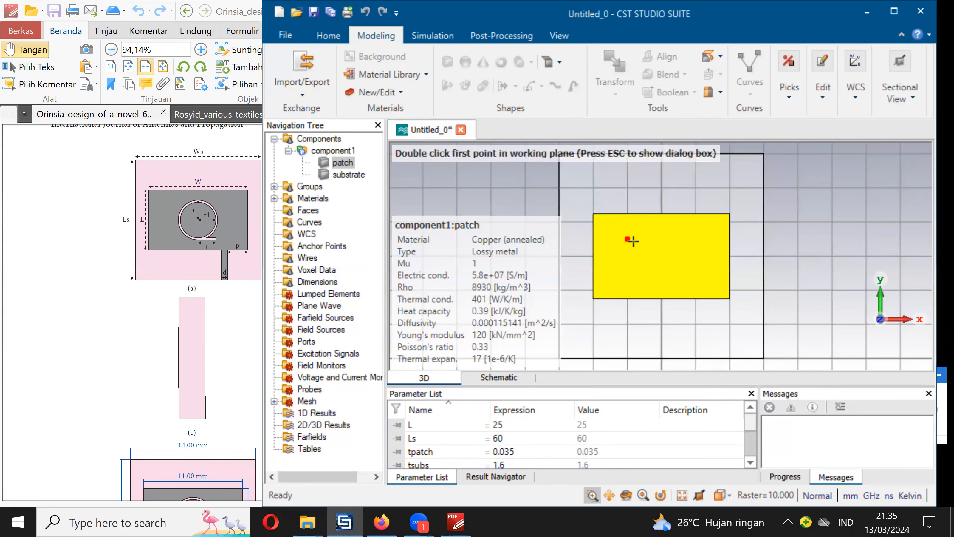
{"action": "key", "text": "Escape"}
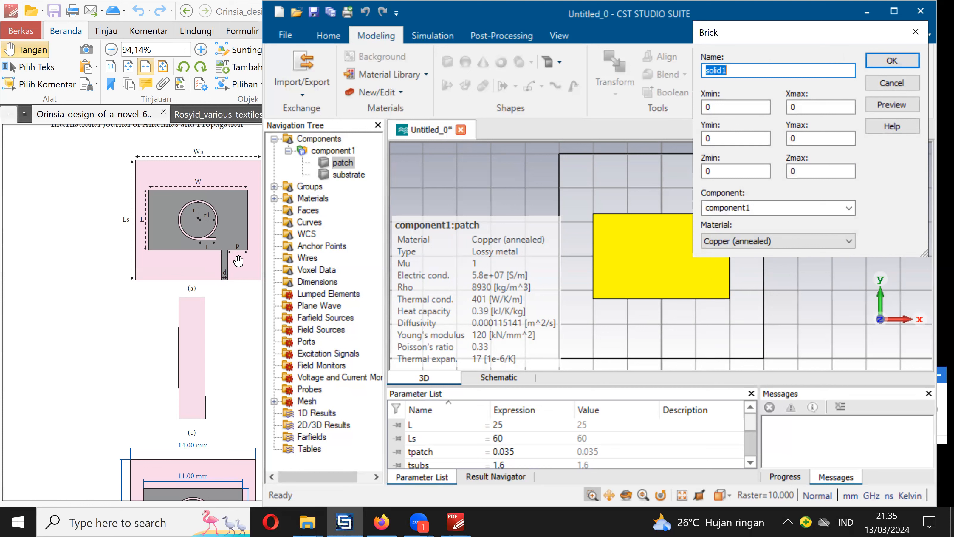
{"action": "left_click", "coordinate": [731, 108]}
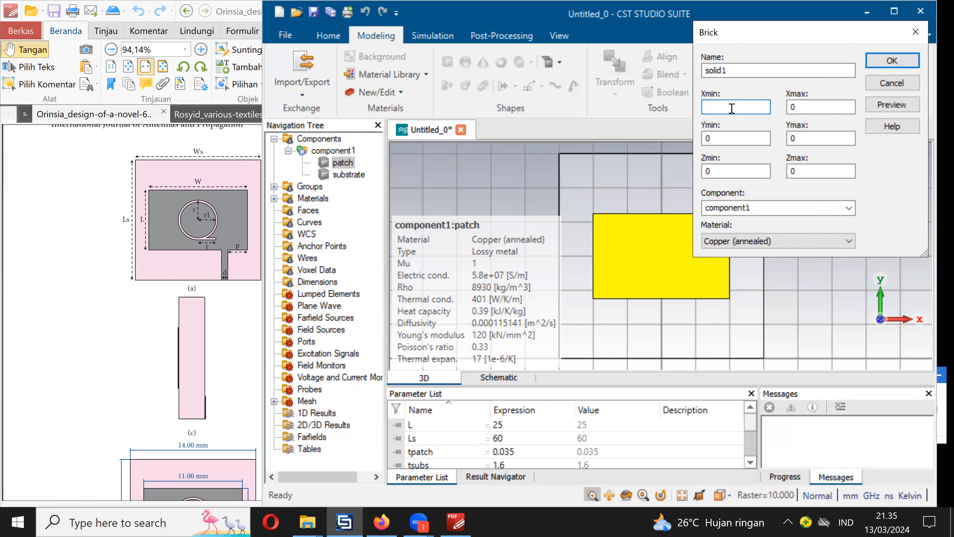
{"action": "type", "text": "W/2"}
{"action": "left_click", "coordinate": [564, 178]}
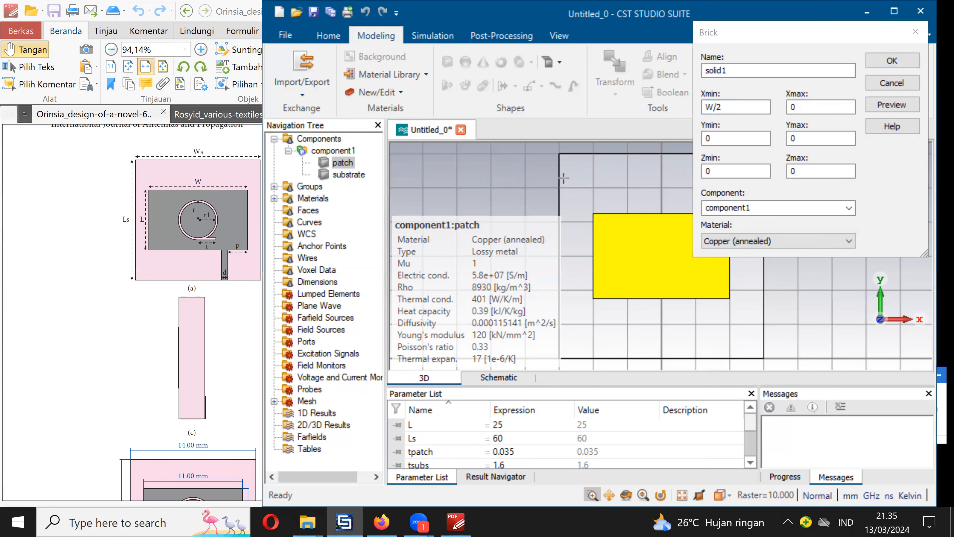
{"action": "left_click", "coordinate": [737, 138]}
{"action": "left_click", "coordinate": [721, 107]}
{"action": "type", "text": "-p-d"}
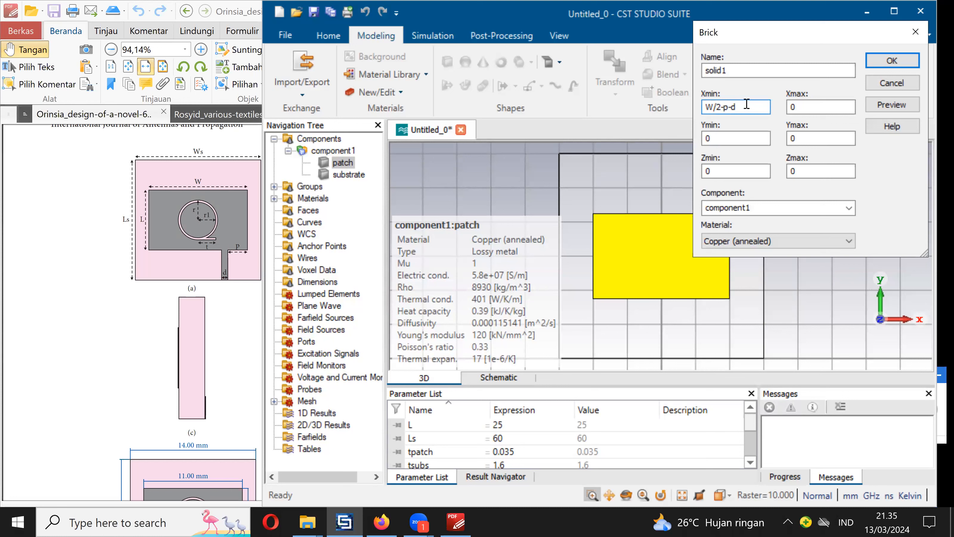
- Set the feed line brick's Xmax to W/2-p
{"action": "left_click", "coordinate": [815, 107]}
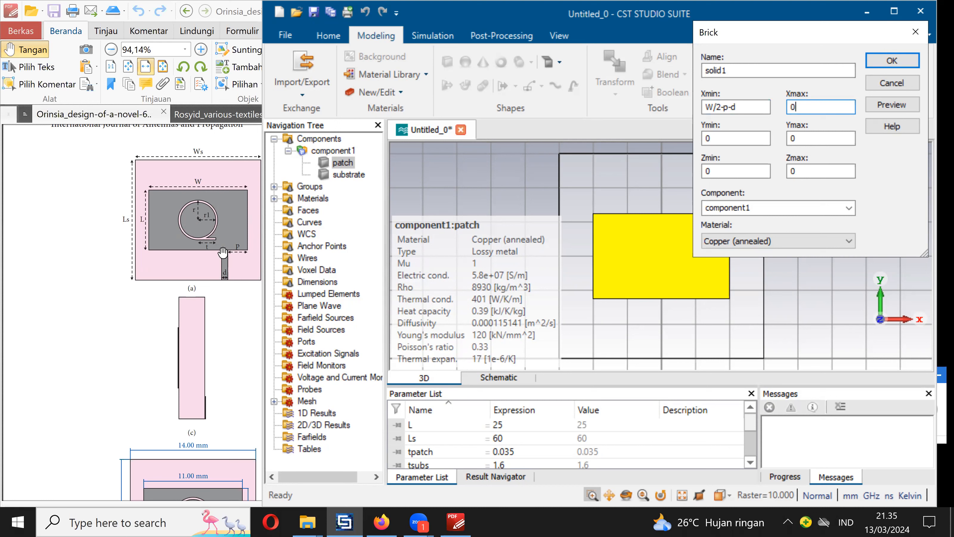
{"action": "key", "text": "BackSpace"}
{"action": "left_click_drag", "start_coordinate": [740, 105], "coordinate": [706, 106]}
{"action": "key", "text": "ctrl+c"}
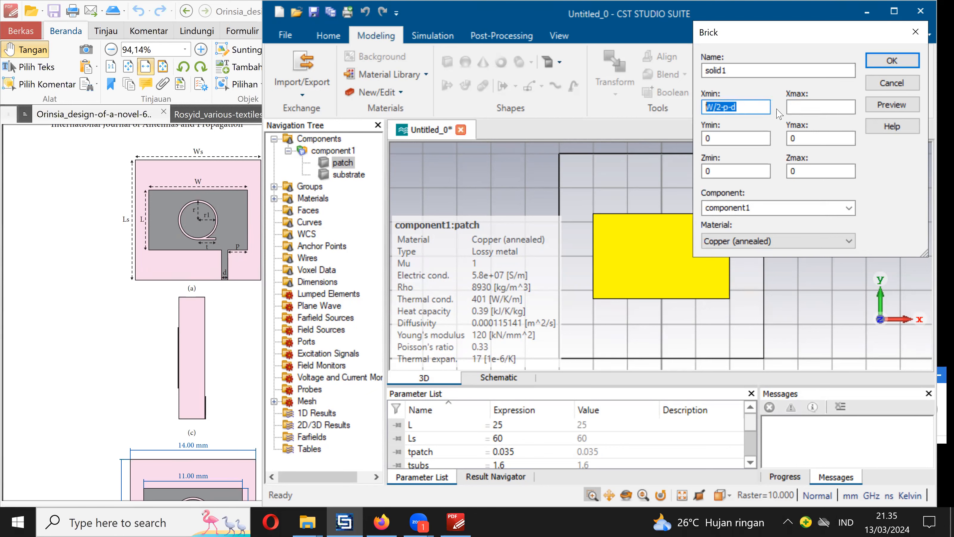
{"action": "left_click", "coordinate": [801, 111]}
{"action": "key", "text": "ctrl+v"}
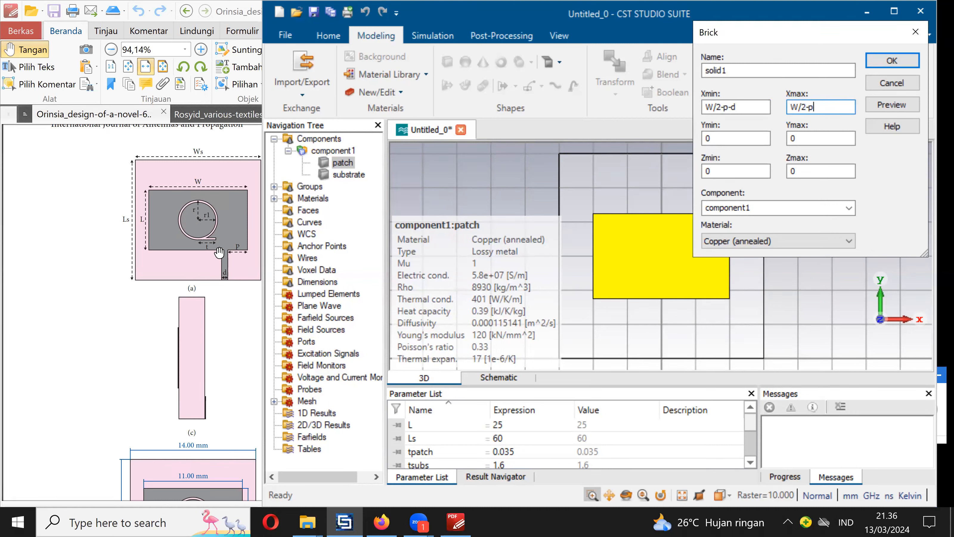
- Set the feed line brick's Ymax to (ls-L)/2
{"action": "left_click", "coordinate": [823, 139]}
{"action": "key", "text": "BackSpace"}
{"action": "type", "text": "(ls-"}
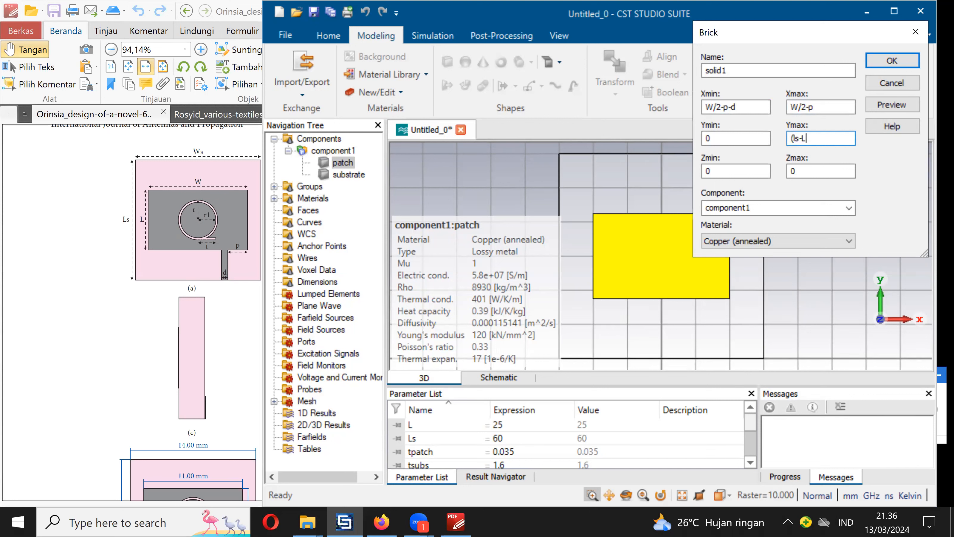
{"action": "type", "text": "L)/2"}
- Set the feed line brick's Z range from tsubs to tsubs+tpatch
{"action": "left_click", "coordinate": [759, 172]}
{"action": "key", "text": "BackSpace"}
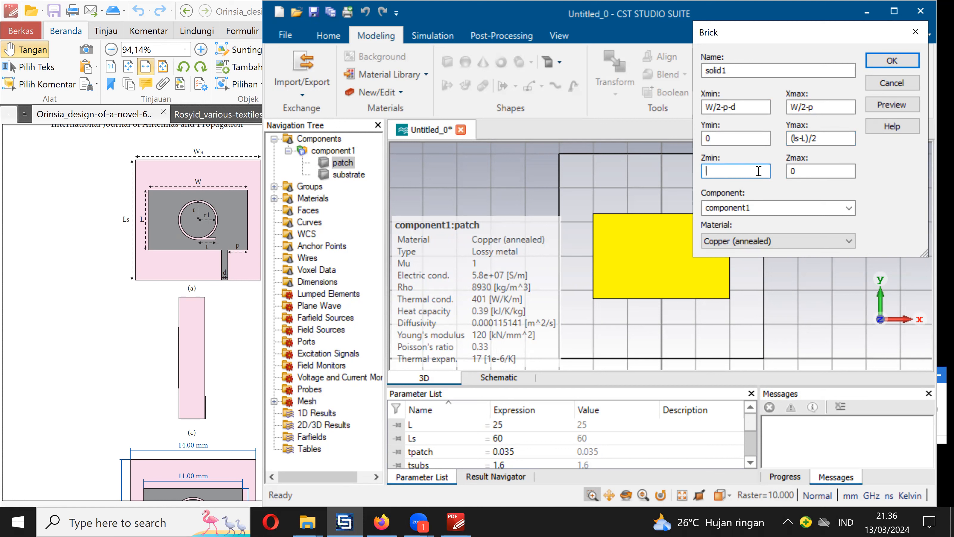
{"action": "type", "text": "tsubs"}
{"action": "left_click", "coordinate": [816, 172]}
{"action": "key", "text": "BackSpace"}
{"action": "type", "text": "tsubs"}
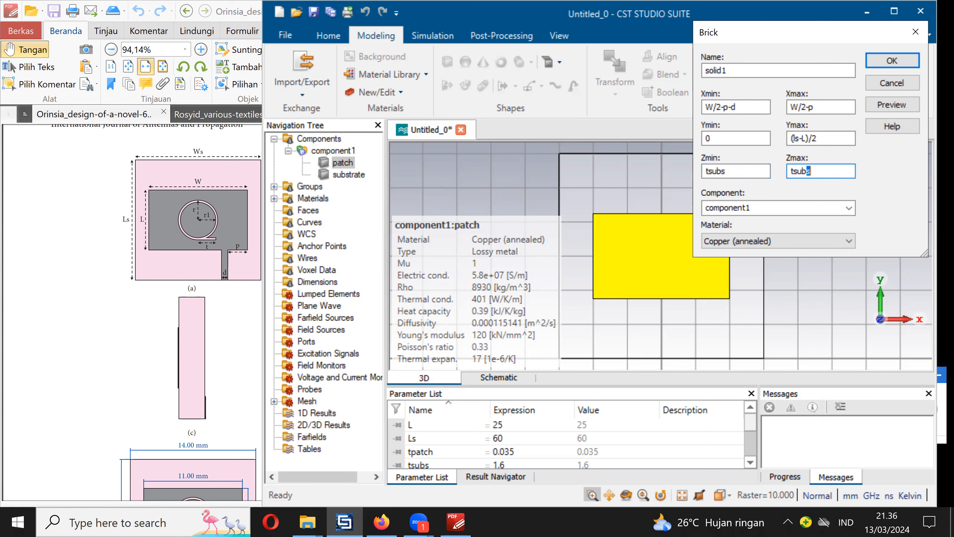
{"action": "type", "text": "+tpatch"}
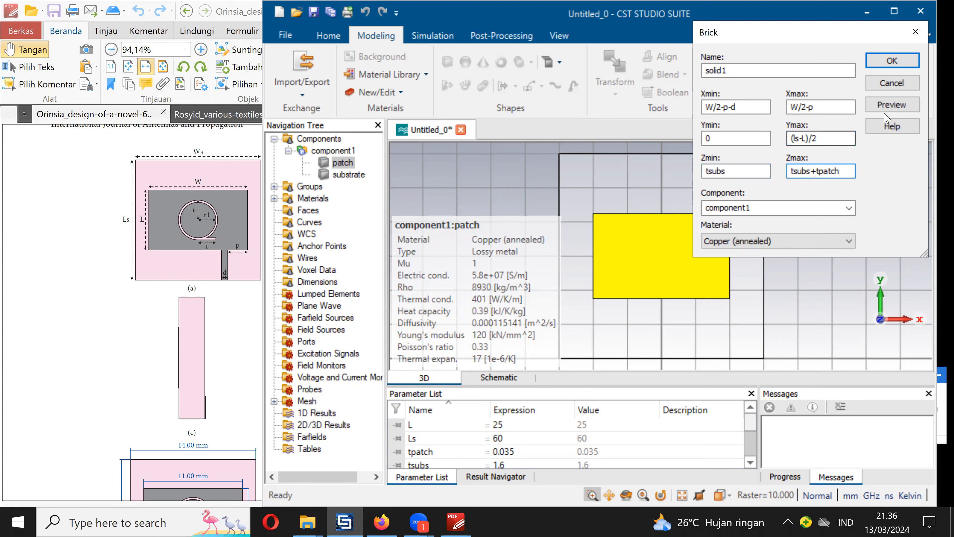
- Preview and create the feed line brick, defining the missing parameters as p = 8 and d = 2
{"action": "left_click", "coordinate": [891, 105]}
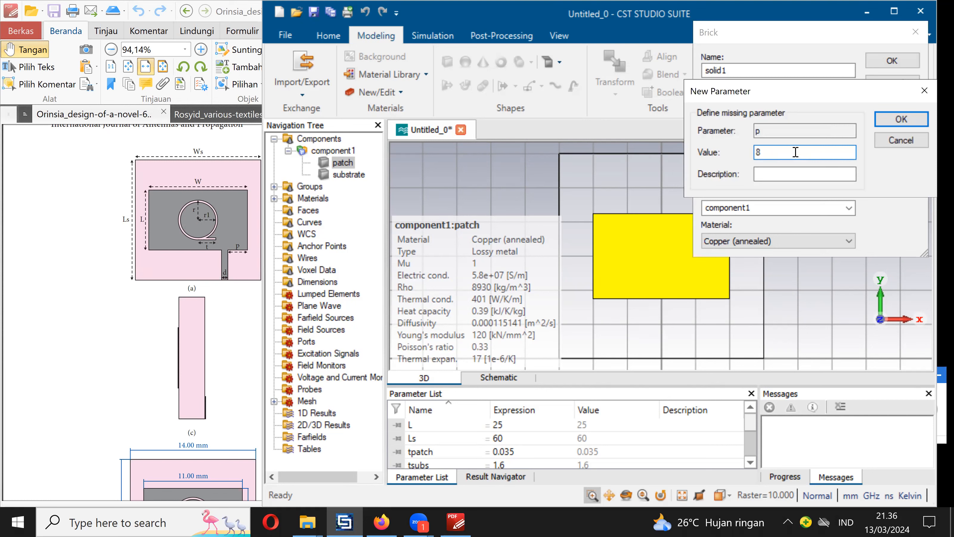
{"action": "left_click", "coordinate": [889, 119]}
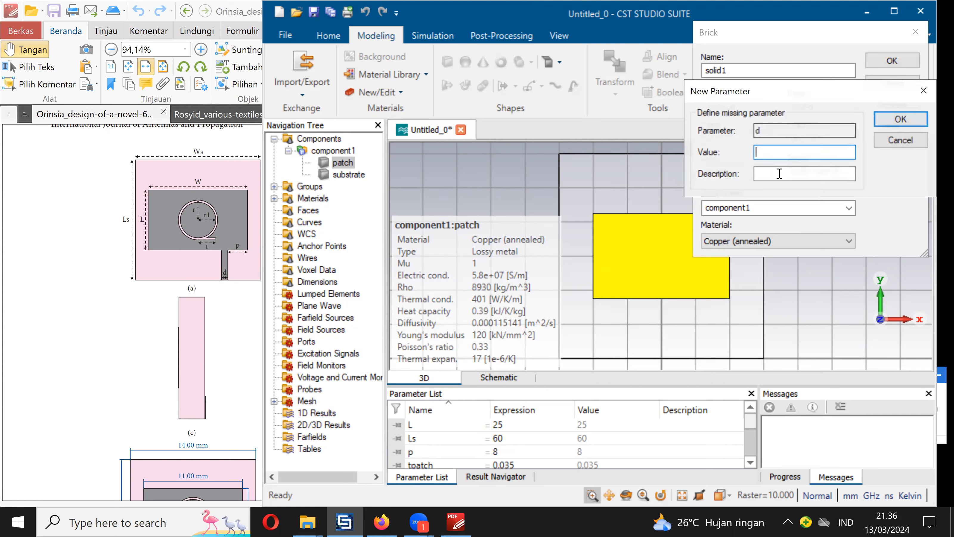
{"action": "type", "text": "2"}
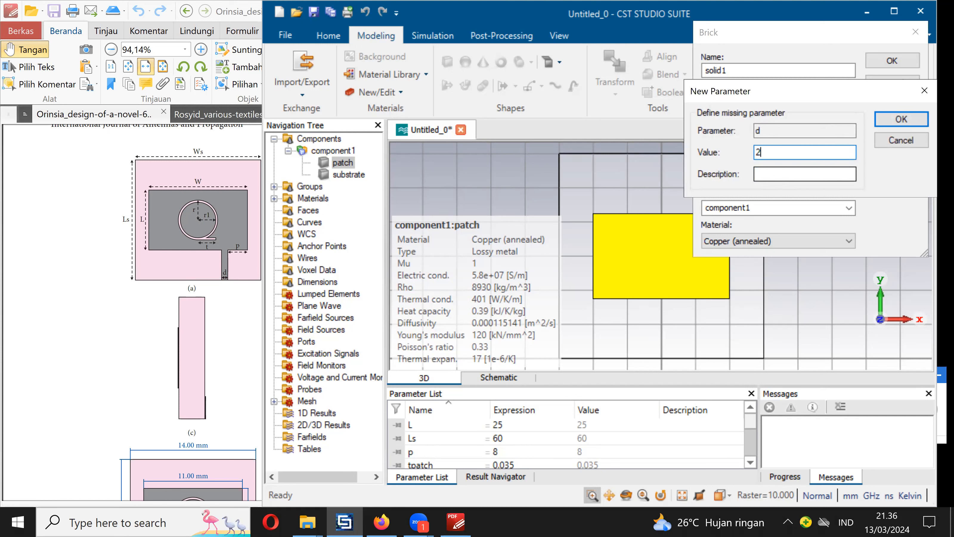
{"action": "left_click", "coordinate": [885, 121]}
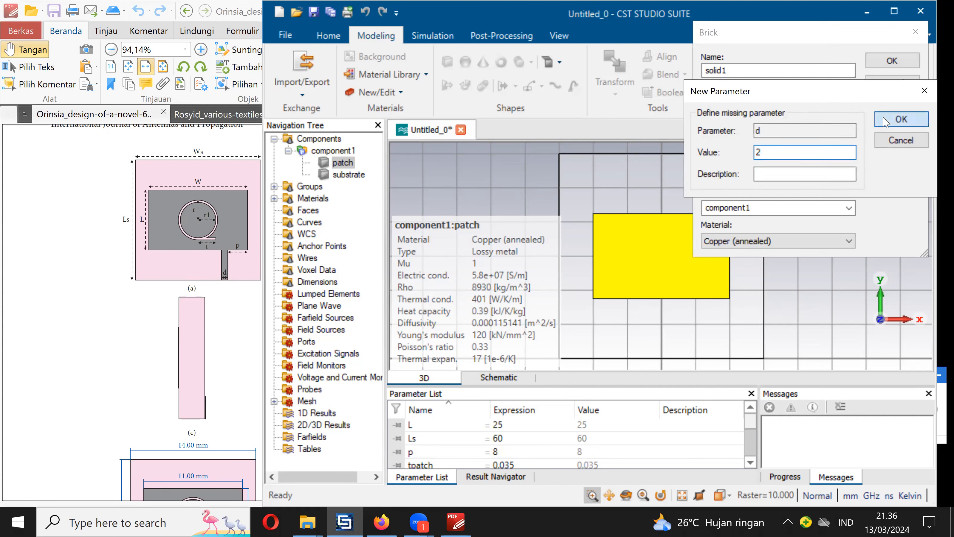
{"action": "left_click", "coordinate": [876, 66]}
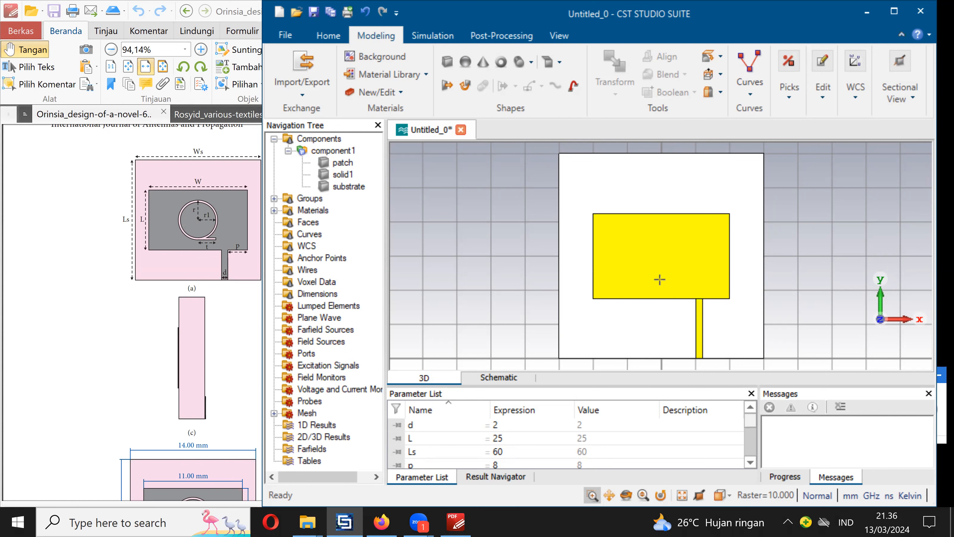
- Rename the feed line solid solid1 as feeding
{"action": "left_click", "coordinate": [343, 175]}
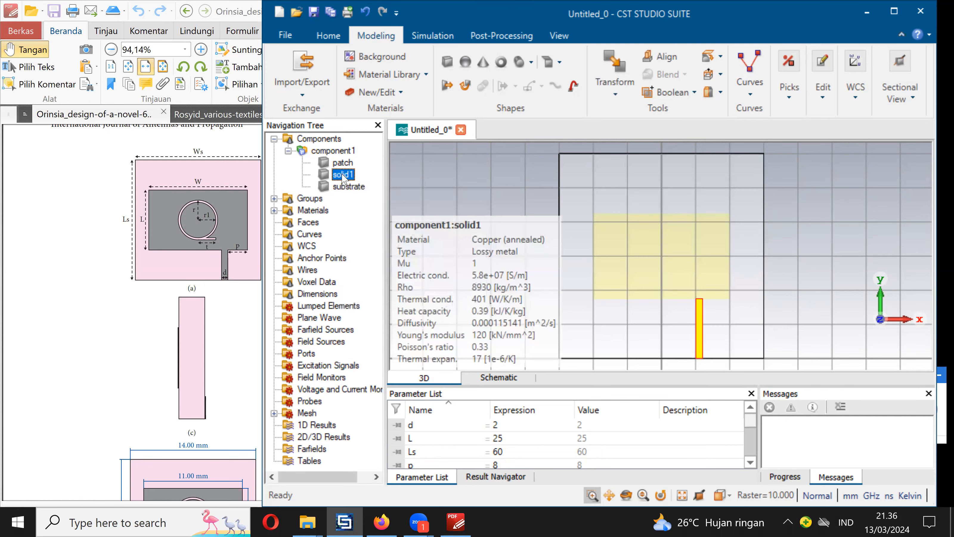
{"action": "right_click", "coordinate": [343, 175]}
{"action": "left_click", "coordinate": [417, 283]}
{"action": "type", "text": "feed"}
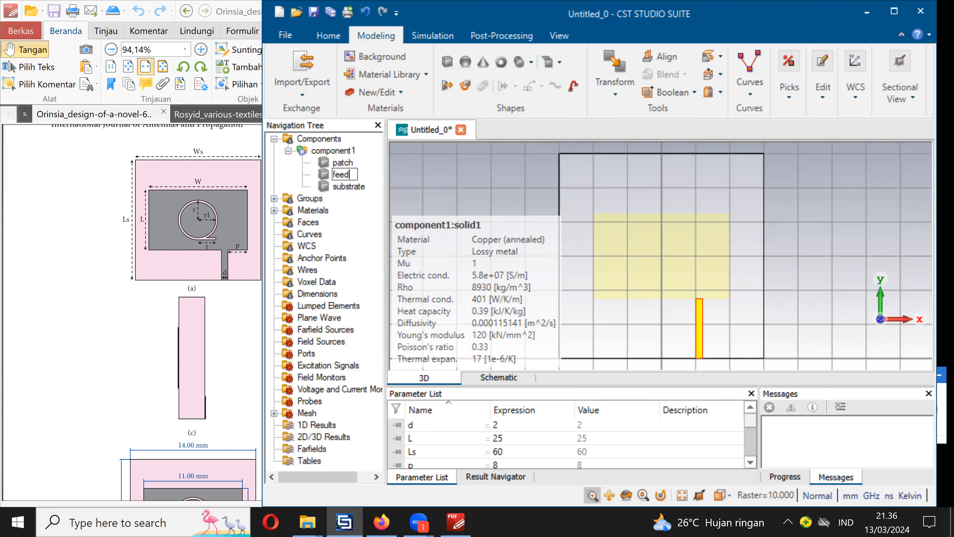
{"action": "type", "text": "ing"}
{"action": "key", "text": "Return"}
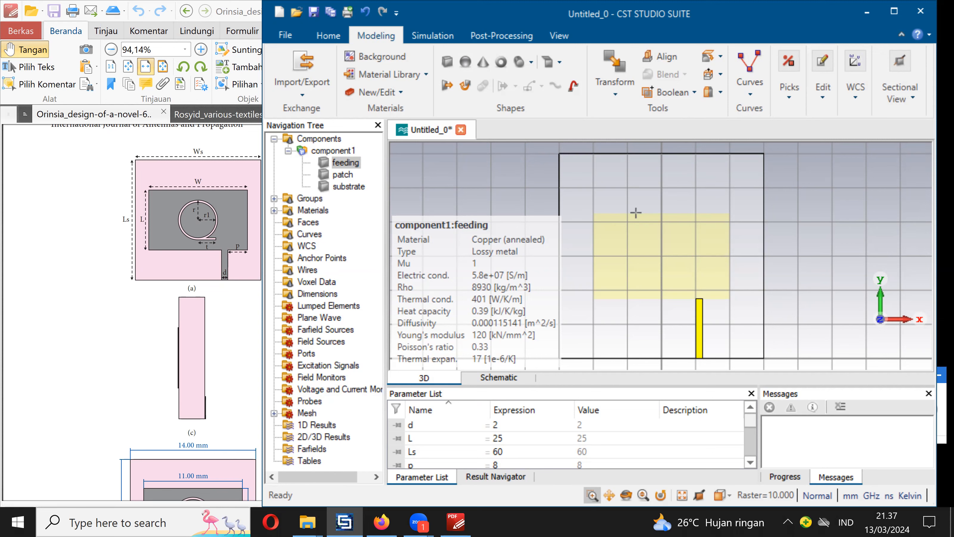
- Open a translate transform for the feeding solid and set its X translation to the parameter xfeedingshift
{"action": "left_click", "coordinate": [345, 152]}
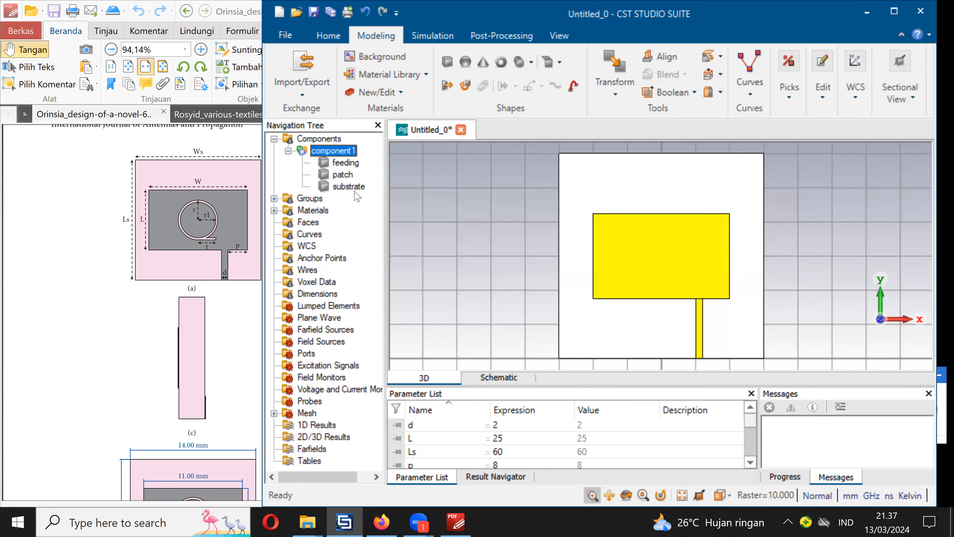
{"action": "left_click", "coordinate": [343, 162]}
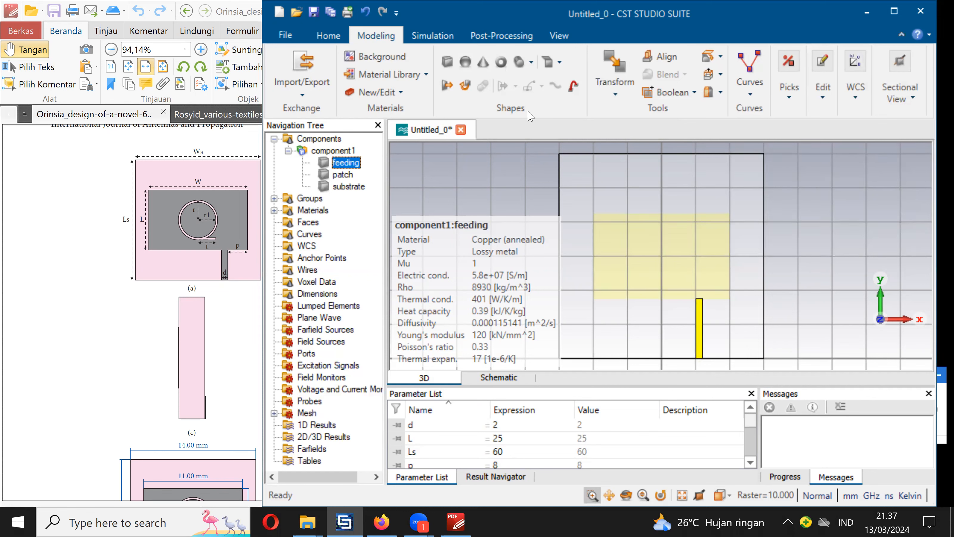
{"action": "left_click", "coordinate": [631, 77]}
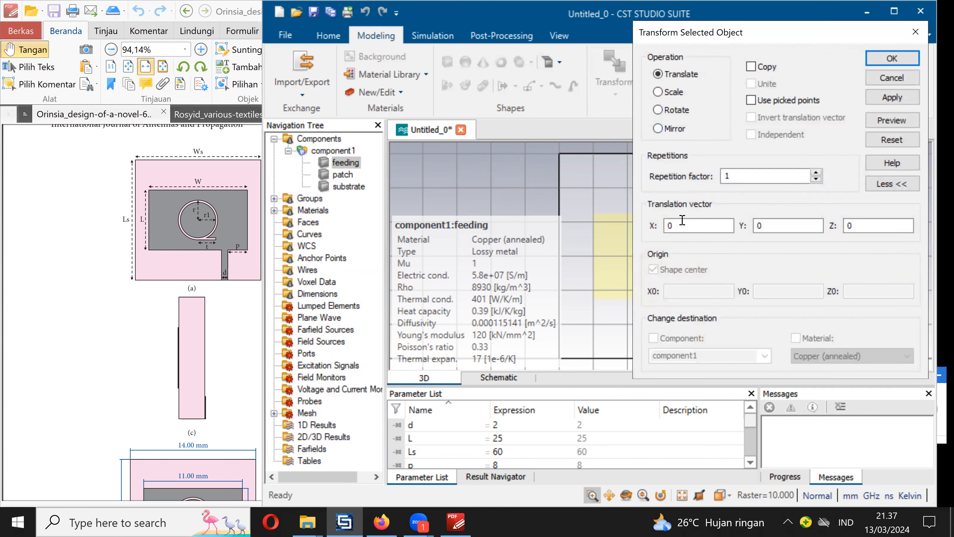
{"action": "left_click_drag", "start_coordinate": [693, 228], "coordinate": [635, 224]}
{"action": "type", "text": "x"}
{"action": "type", "text": "shiftfe"}
{"action": "key", "text": "BackSpace"}
{"action": "key", "text": "BackSpace"}
{"action": "key", "text": "BackSpace"}
{"action": "key", "text": "BackSpace"}
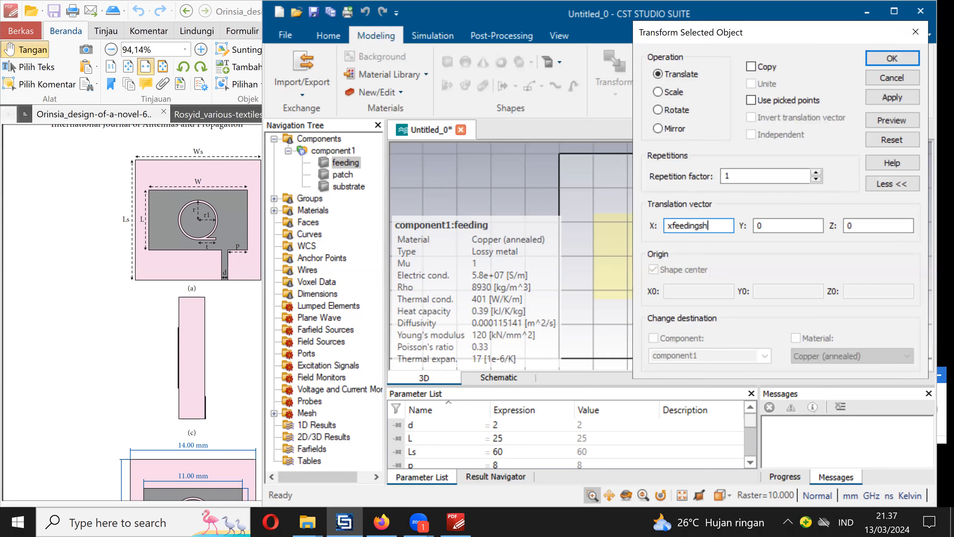
{"action": "type", "text": "ft"}
{"action": "left_click_drag", "start_coordinate": [727, 224], "coordinate": [641, 221]}
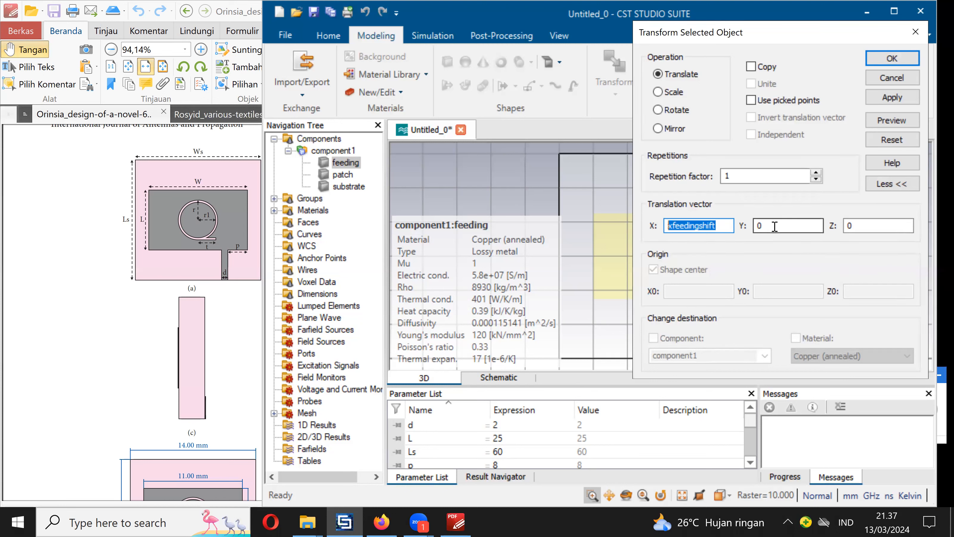
- Preview and apply the feeding translation, defining the missing parameter xfeedingshift as 0
{"action": "left_click", "coordinate": [896, 124]}
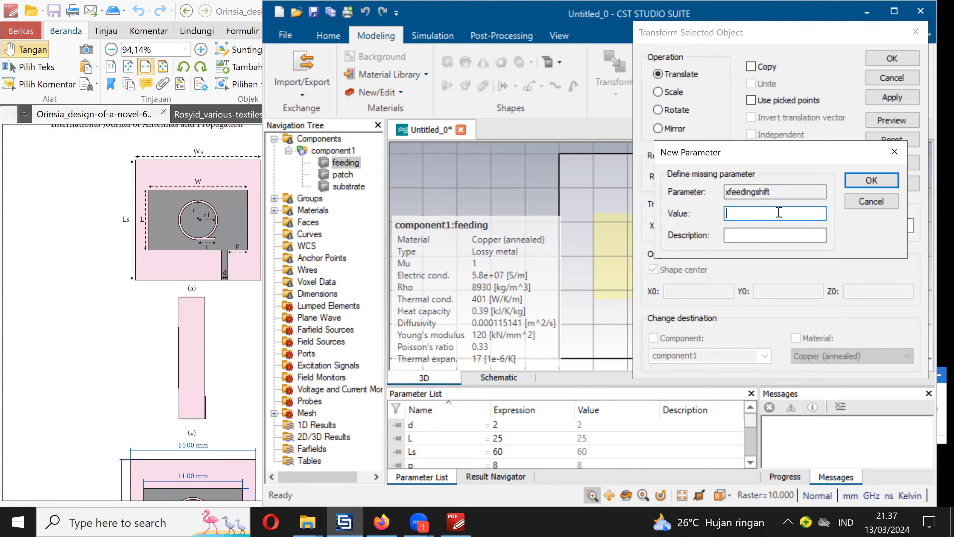
{"action": "type", "text": "0"}
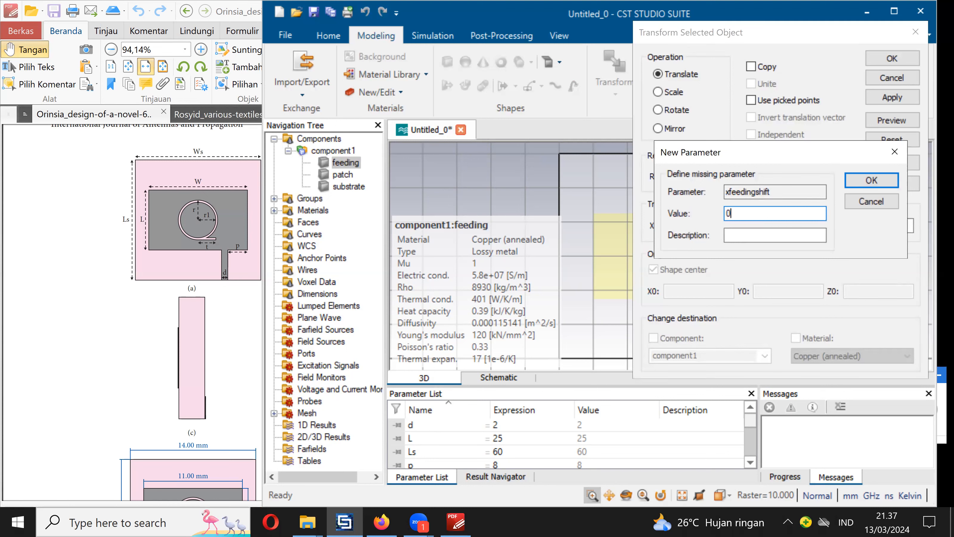
{"action": "left_click", "coordinate": [871, 180]}
{"action": "left_click", "coordinate": [893, 60]}
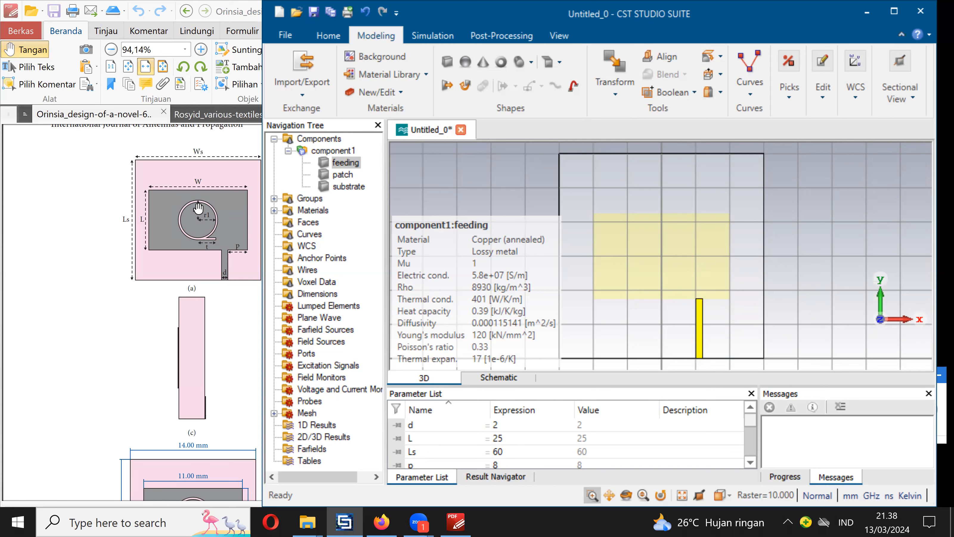
- Start a new cylinder by numeric entry and name it bigsil
{"action": "left_click", "coordinate": [519, 67]}
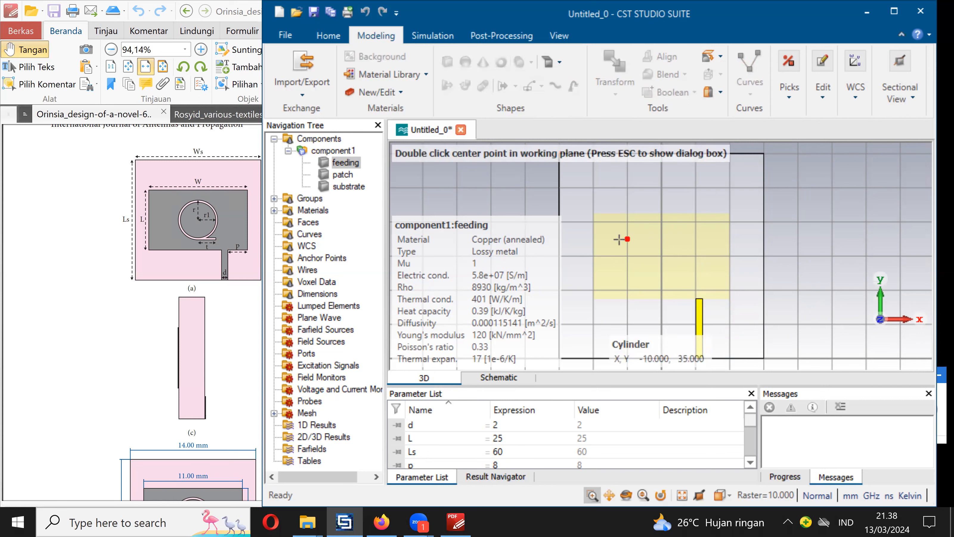
{"action": "key", "text": "Escape"}
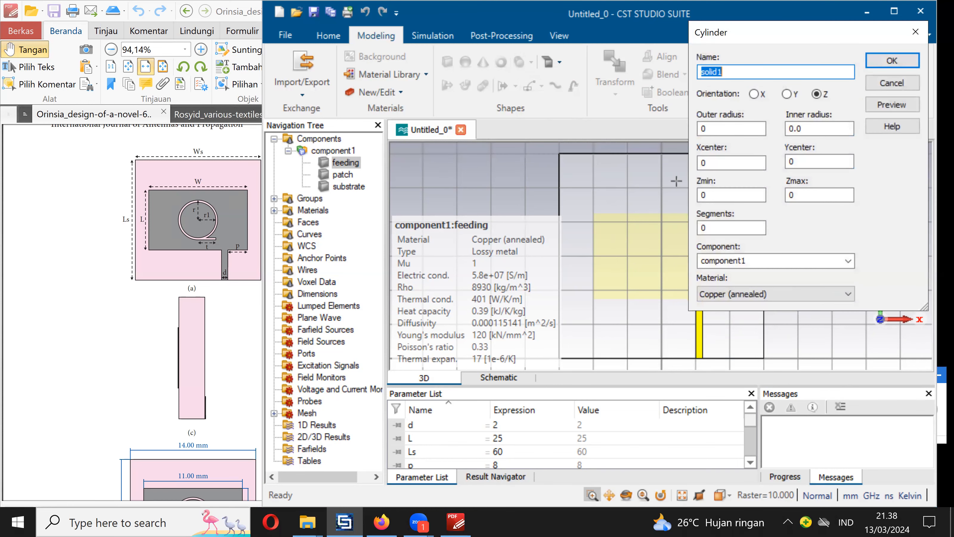
{"action": "type", "text": "s"}
{"action": "key", "text": "BackSpace"}
{"action": "key", "text": "BackSpace"}
{"action": "type", "text": "bigs"}
- Set the bigsil cylinder's outer radius to outradbsil and its inner radius to inradbsil
{"action": "left_click", "coordinate": [730, 128]}
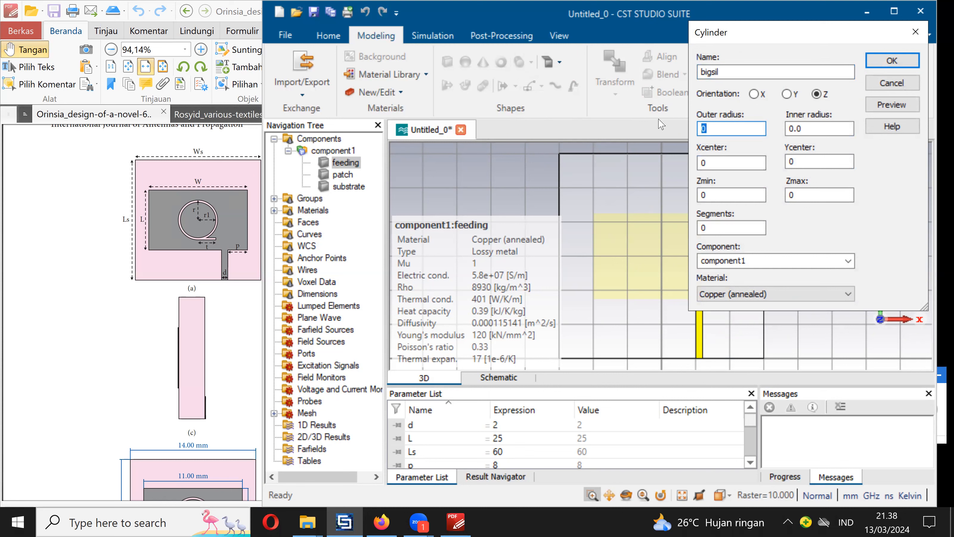
{"action": "type", "text": "otradbsil"}
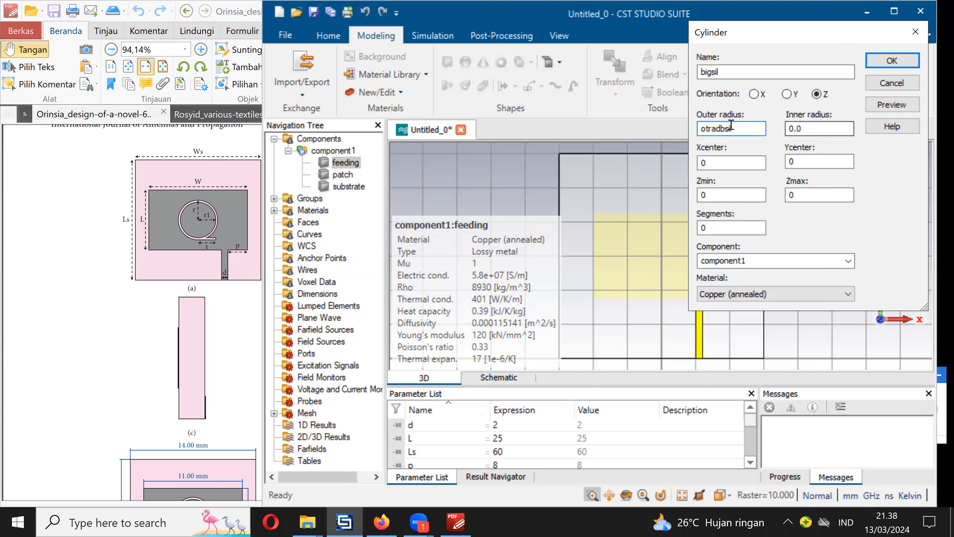
{"action": "left_click_drag", "start_coordinate": [737, 129], "coordinate": [671, 136]}
{"action": "key", "text": "ctrl+c"}
{"action": "key", "text": "Tab"}
{"action": "key", "text": "ctrl+v"}
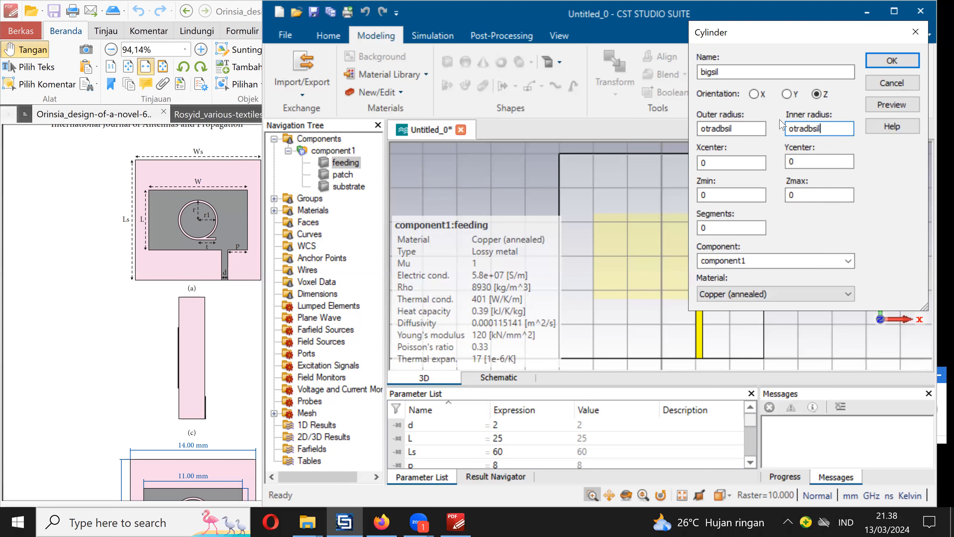
{"action": "left_click", "coordinate": [708, 130]}
{"action": "type", "text": "u"}
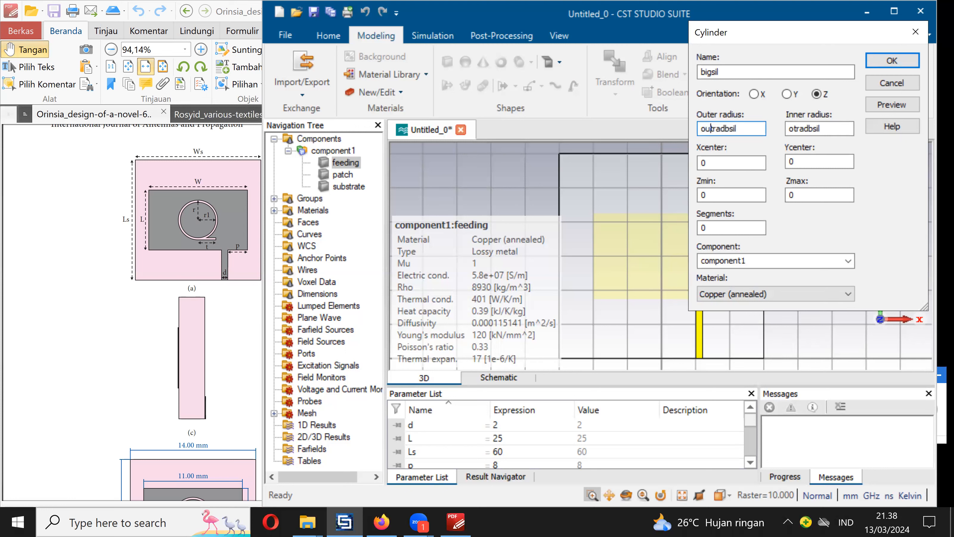
{"action": "left_click", "coordinate": [797, 129]}
{"action": "key", "text": "BackSpace"}
{"action": "key", "text": "BackSpace"}
{"action": "type", "text": "in"}
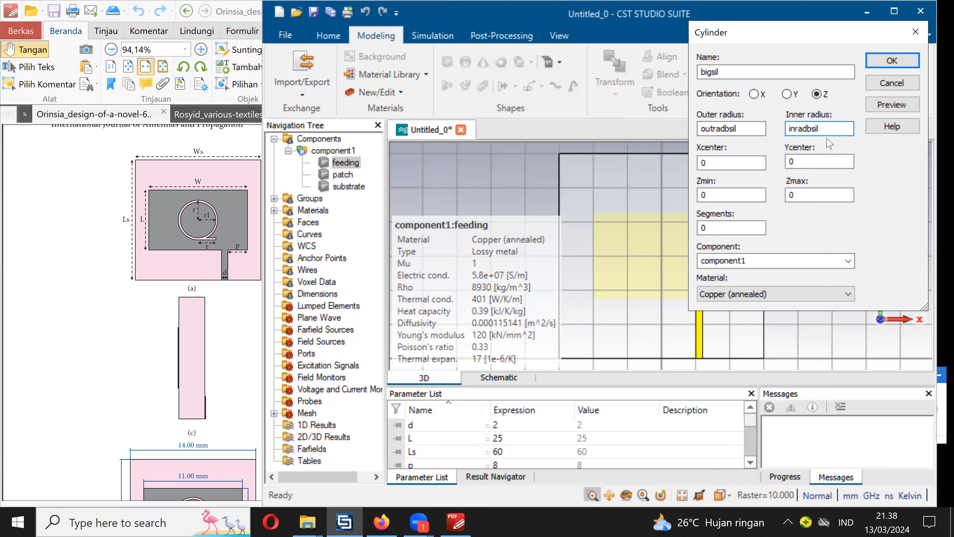
- Keep the bigsil cylinder's Xcenter at 0 and set its Ycenter to Ls/2
{"action": "left_click", "coordinate": [731, 162]}
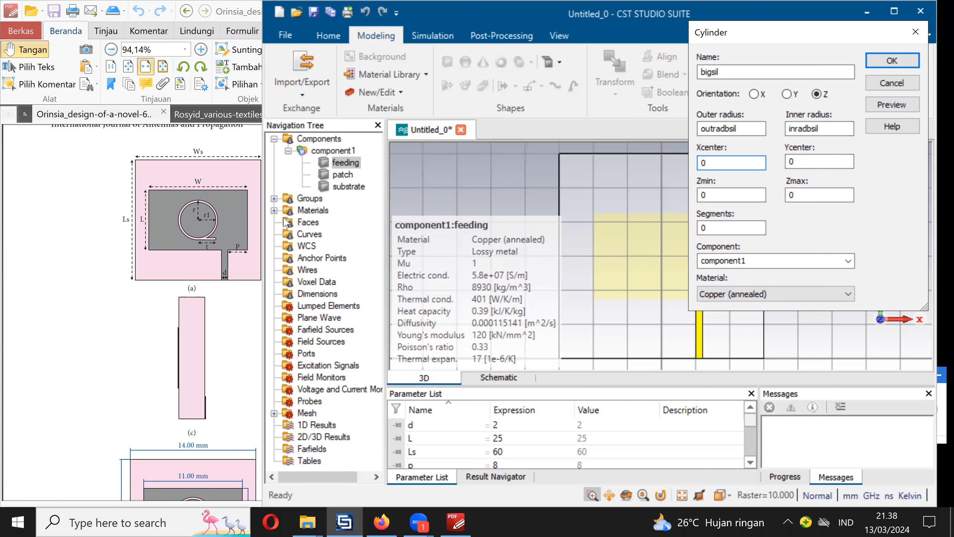
{"action": "key", "text": "Tab"}
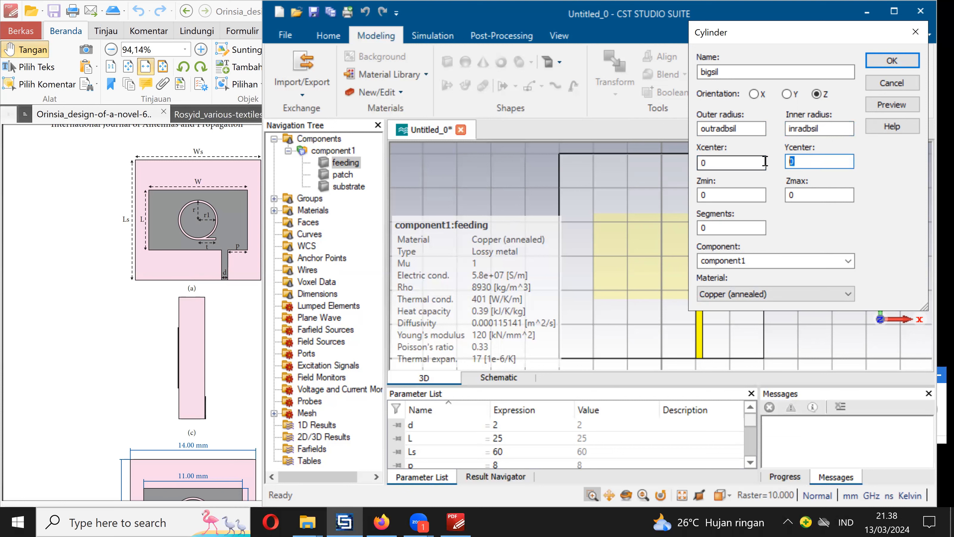
{"action": "type", "text": "Ls/2"}
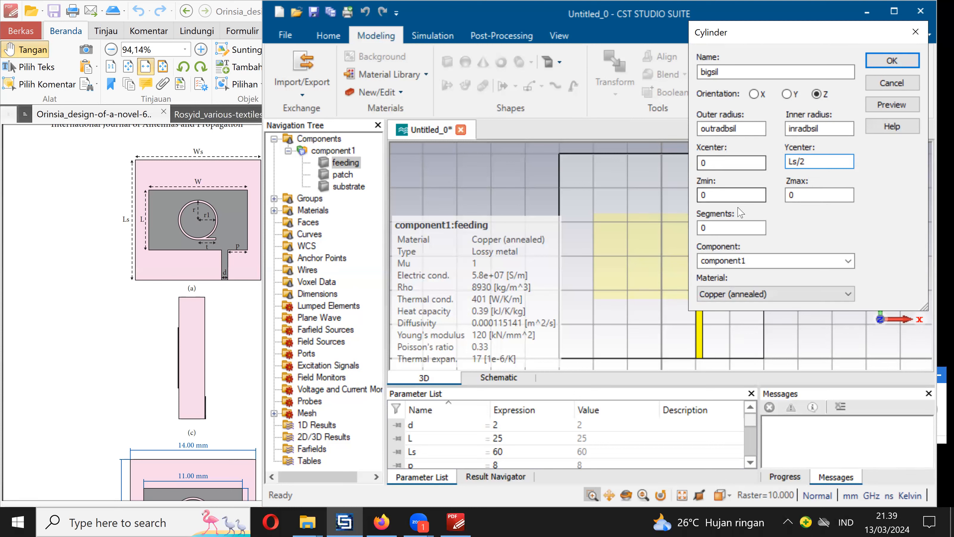
- Set the bigsil cylinder's Z range from tsubs to tsubs+tpatch
{"action": "key", "text": "Tab"}
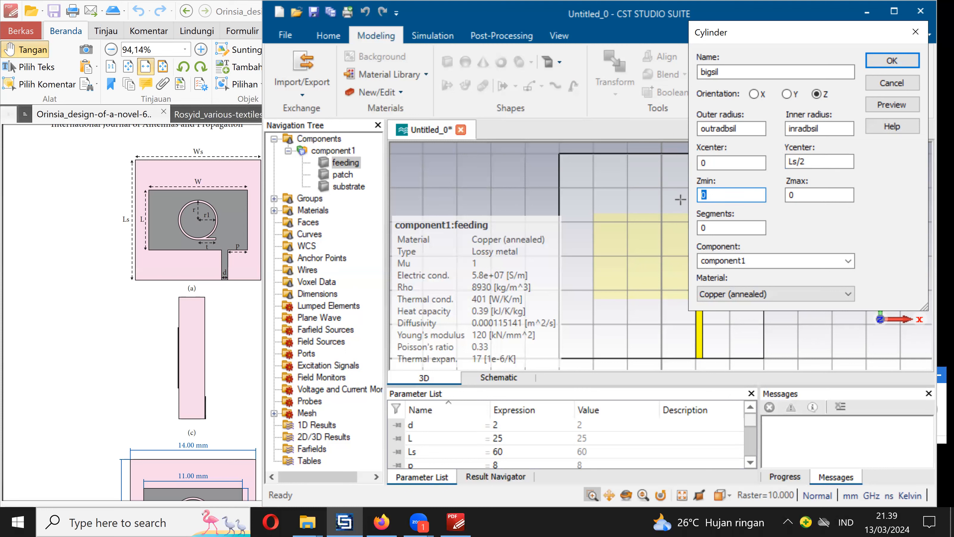
{"action": "type", "text": "tsubs"}
{"action": "key", "text": "Tab"}
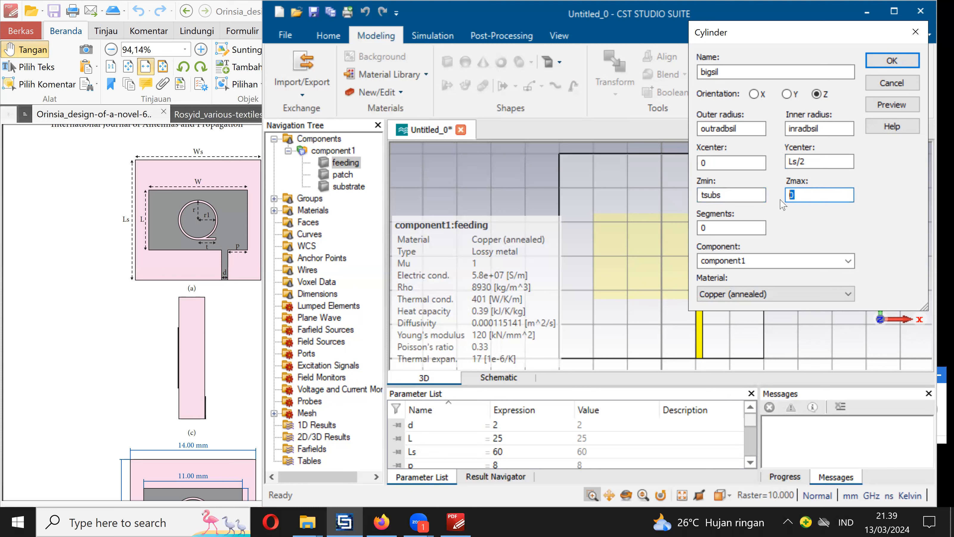
{"action": "type", "text": "tsubs+tpatch"}
- Preview and create the bigsil cylinder, defining the missing parameters as outradbsil = 15 and inradbsil = 13
{"action": "left_click", "coordinate": [886, 108]}
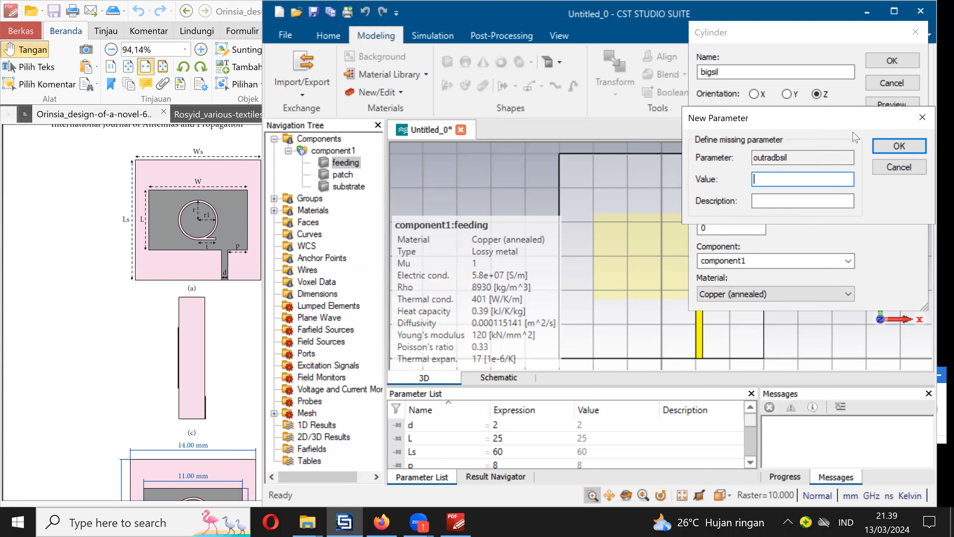
{"action": "type", "text": "15"}
{"action": "left_click", "coordinate": [879, 150]}
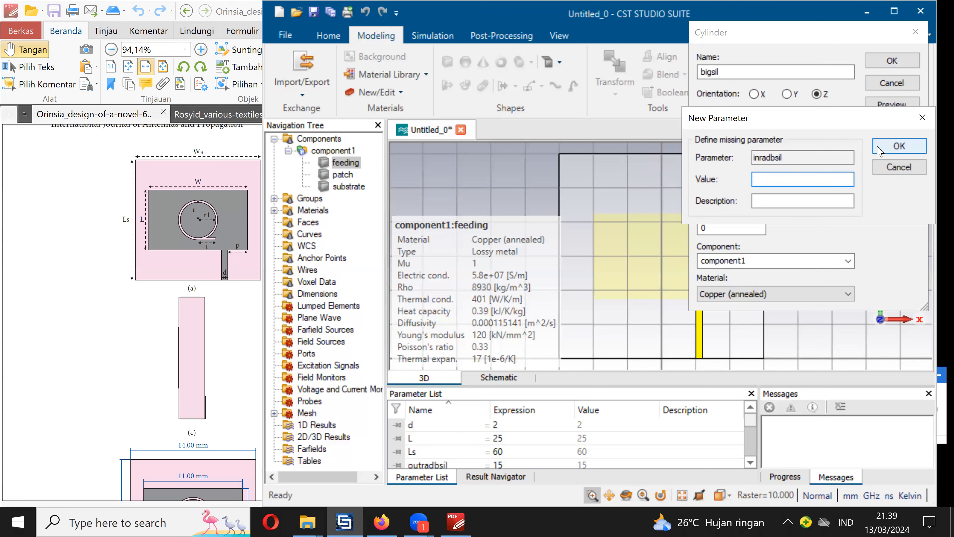
{"action": "type", "text": "13"}
{"action": "left_click", "coordinate": [890, 150]}
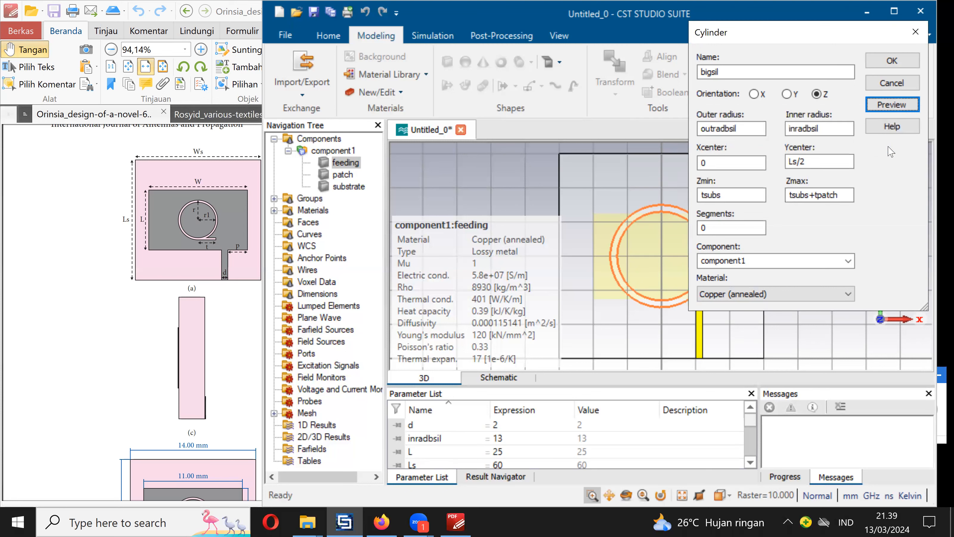
{"action": "left_click", "coordinate": [894, 63]}
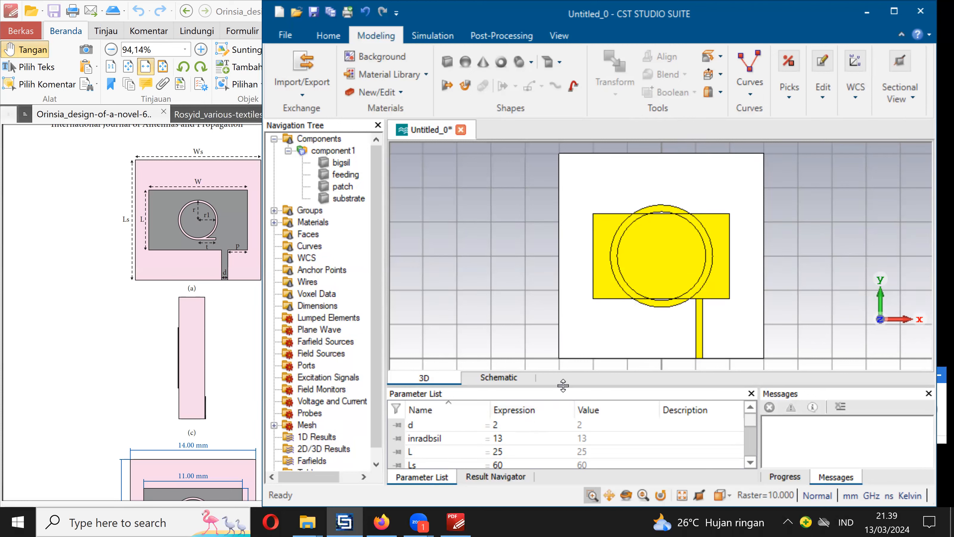
- Set the parameter outradbsil to 10 and inradbsil to 9, and update the model parametrically
{"action": "left_click_drag", "start_coordinate": [563, 386], "coordinate": [589, 331]}
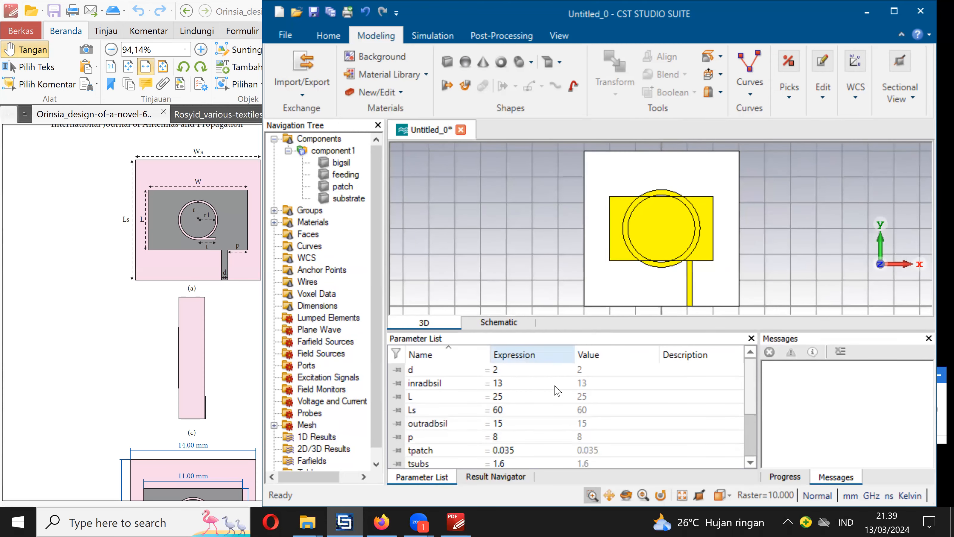
{"action": "double_click", "coordinate": [505, 424]}
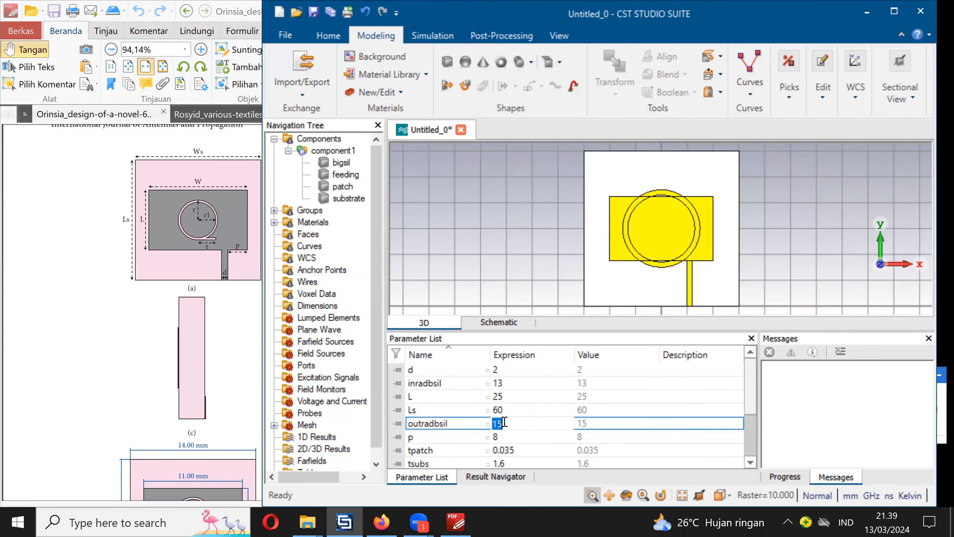
{"action": "type", "text": "10"}
{"action": "double_click", "coordinate": [511, 384]}
{"action": "type", "text": "9"}
{"action": "left_click", "coordinate": [537, 414]}
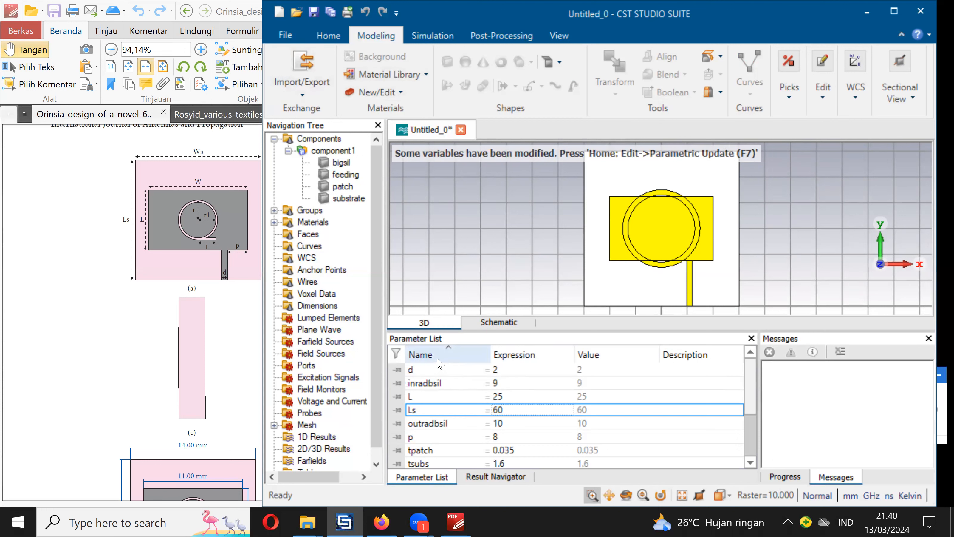
{"action": "left_click", "coordinate": [328, 36]}
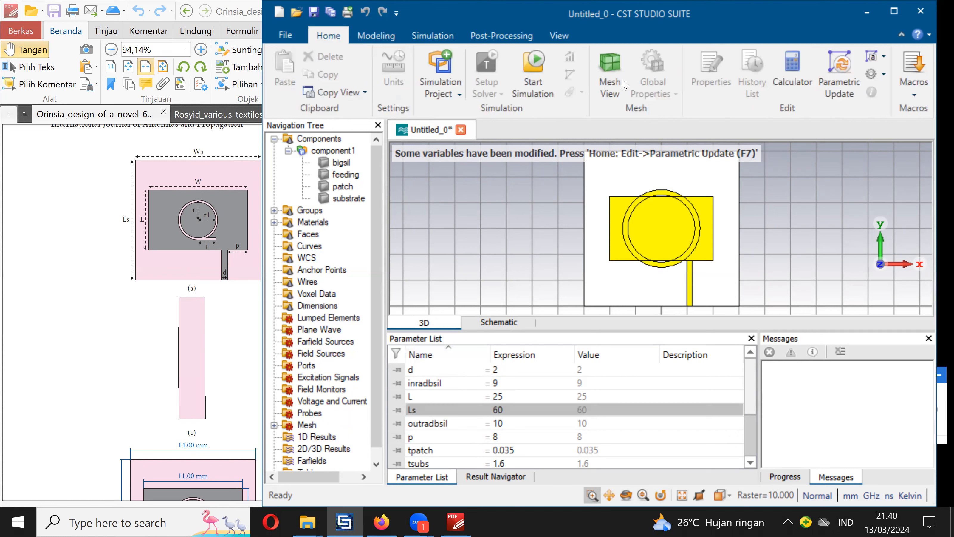
{"action": "left_click", "coordinate": [839, 75]}
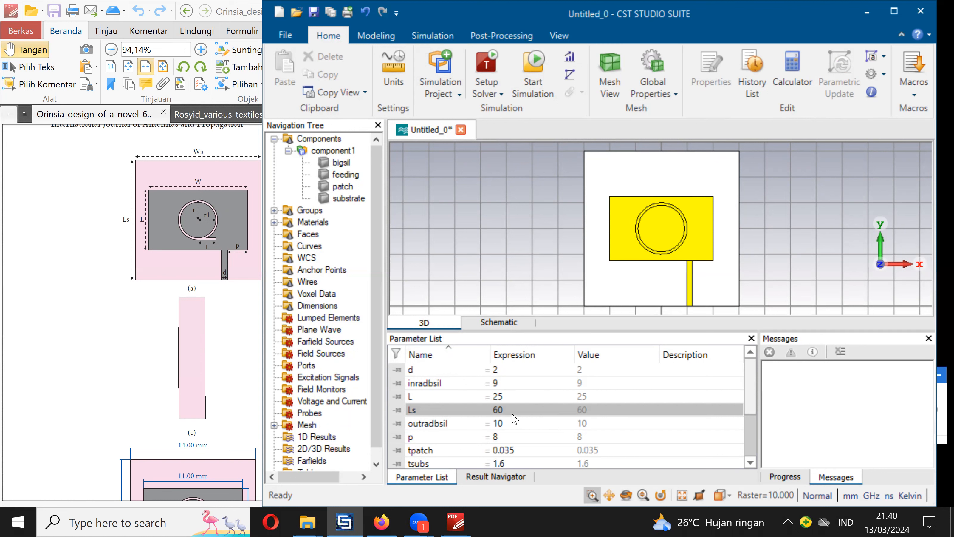
- Set the parameter outradbsil to 8 and inradbsil to 7, and update the model parametrically
{"action": "left_click", "coordinate": [510, 424]}
{"action": "left_click", "coordinate": [509, 424]}
{"action": "type", "text": "8"}
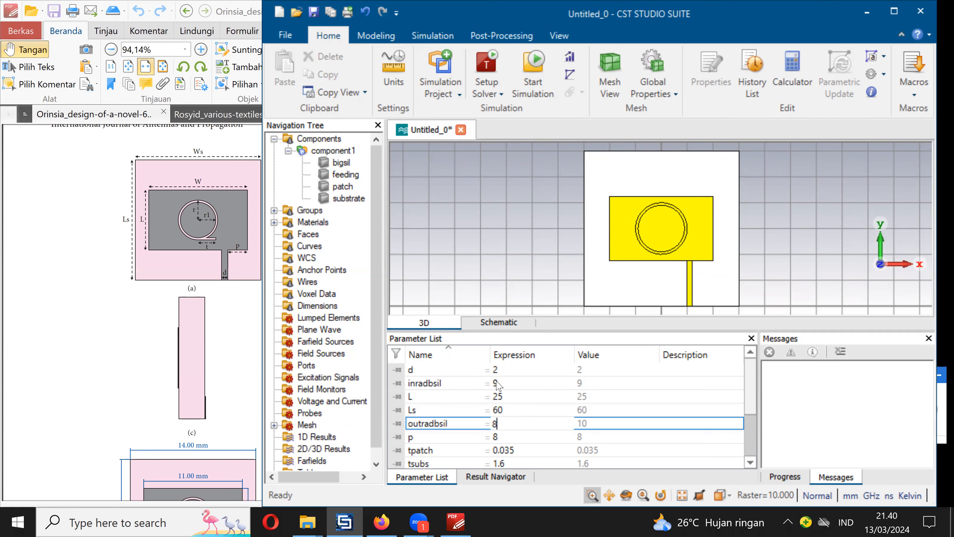
{"action": "left_click", "coordinate": [498, 384]}
{"action": "left_click", "coordinate": [498, 383]}
{"action": "type", "text": "7"}
{"action": "left_click", "coordinate": [504, 436]}
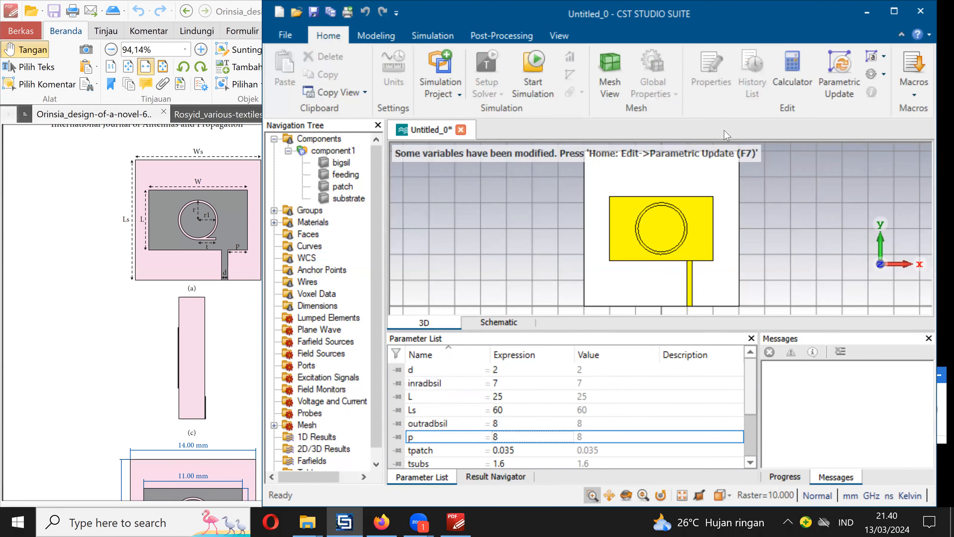
{"action": "left_click", "coordinate": [840, 75]}
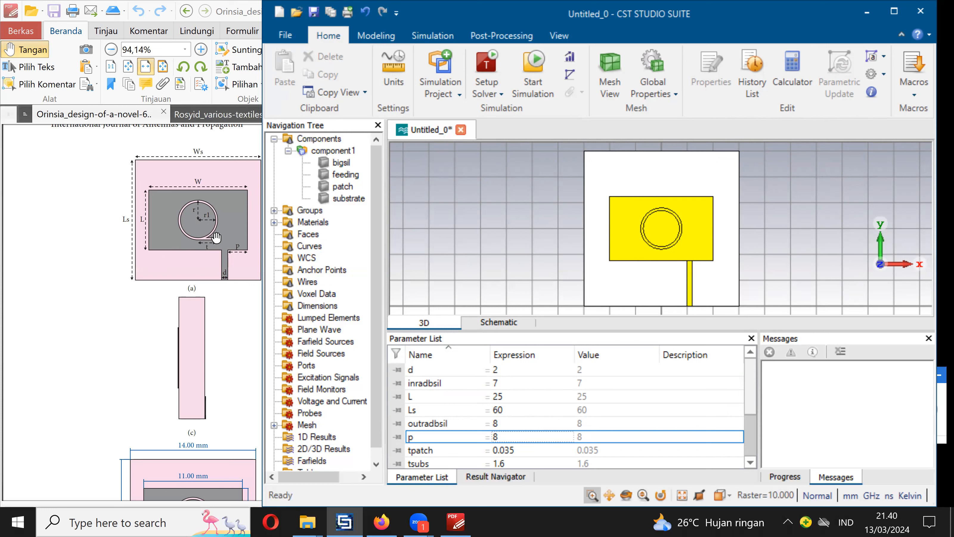
- Start a new brick by numeric entry and name it slot
{"action": "left_click", "coordinate": [376, 36]}
{"action": "left_click", "coordinate": [447, 62]}
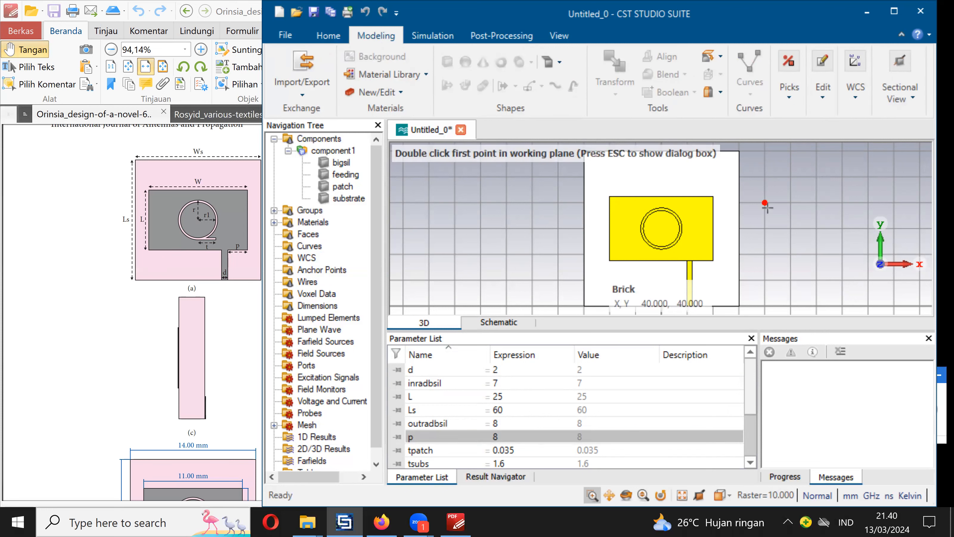
{"action": "key", "text": "Escape"}
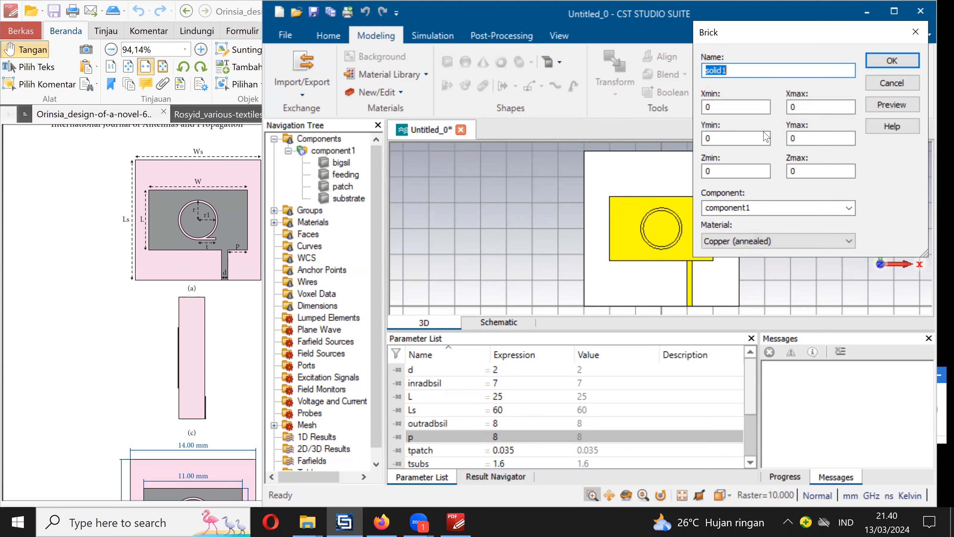
{"action": "type", "text": "slot"}
- Set the slot brick's X range from 0 to outradbsil
{"action": "left_click", "coordinate": [729, 109]}
{"action": "key", "text": "BackSpace"}
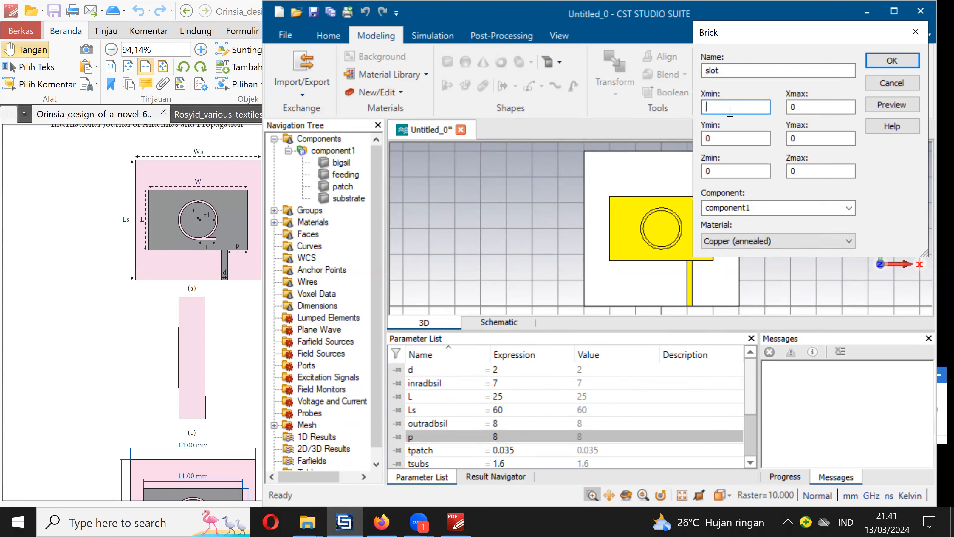
{"action": "type", "text": "0"}
{"action": "left_click", "coordinate": [808, 106]}
{"action": "key", "text": "BackSpace"}
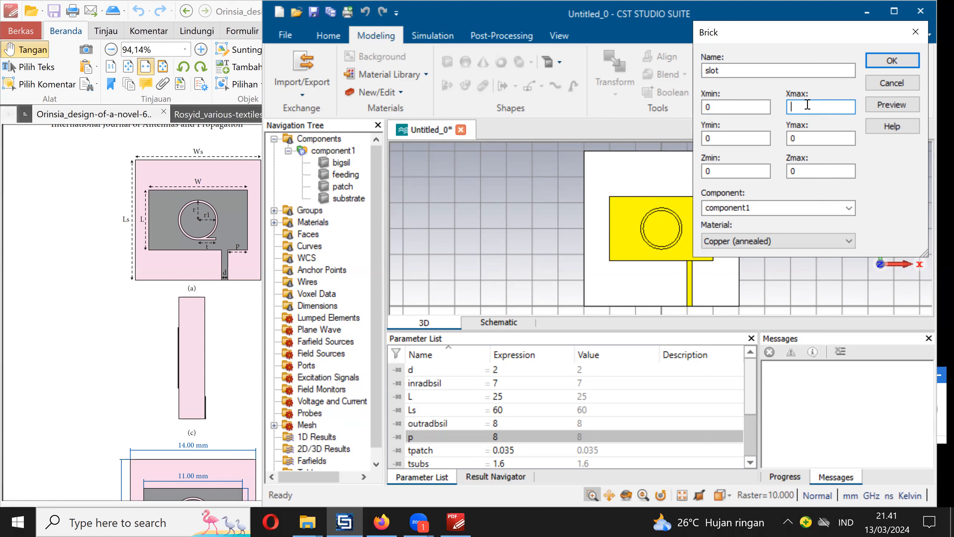
{"action": "type", "text": "outra"}
{"action": "left_click", "coordinate": [746, 141]}
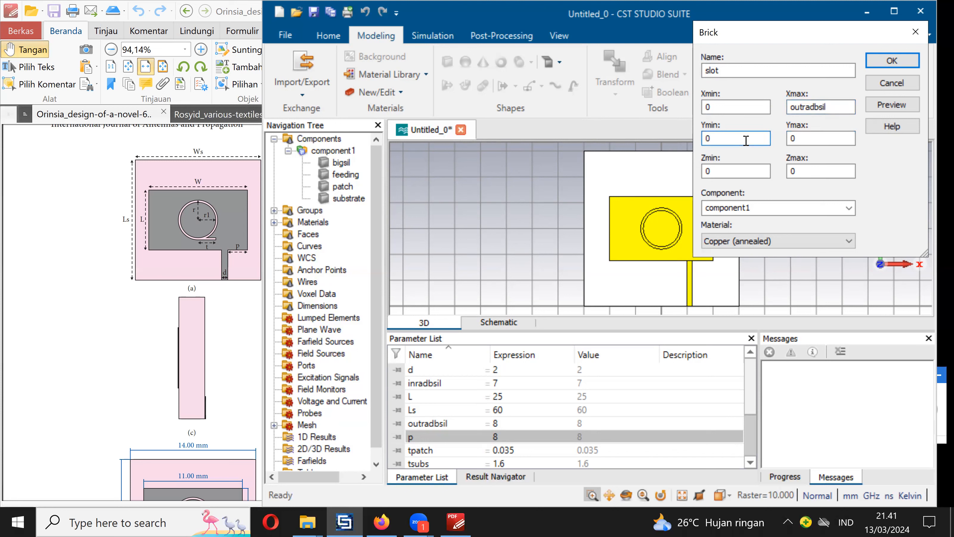
- Set the slot brick's Y range from Ls/2-outradbsil to Ls/2-outradbsil+tsl
{"action": "key", "text": "BackSpace"}
{"action": "type", "text": "Ls/2-ou"}
{"action": "left_click", "coordinate": [763, 138]}
{"action": "left_click_drag", "start_coordinate": [764, 139], "coordinate": [702, 139]}
{"action": "key", "text": "ctrl+c"}
{"action": "left_click", "coordinate": [817, 137]}
{"action": "key", "text": "BackSpace"}
{"action": "key", "text": "ctrl+v"}
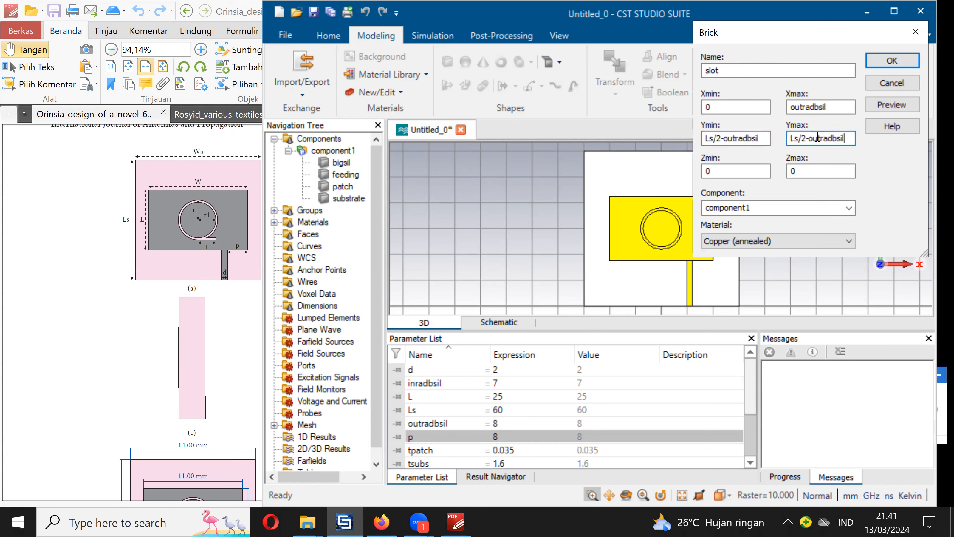
{"action": "type", "text": "+tsl"}
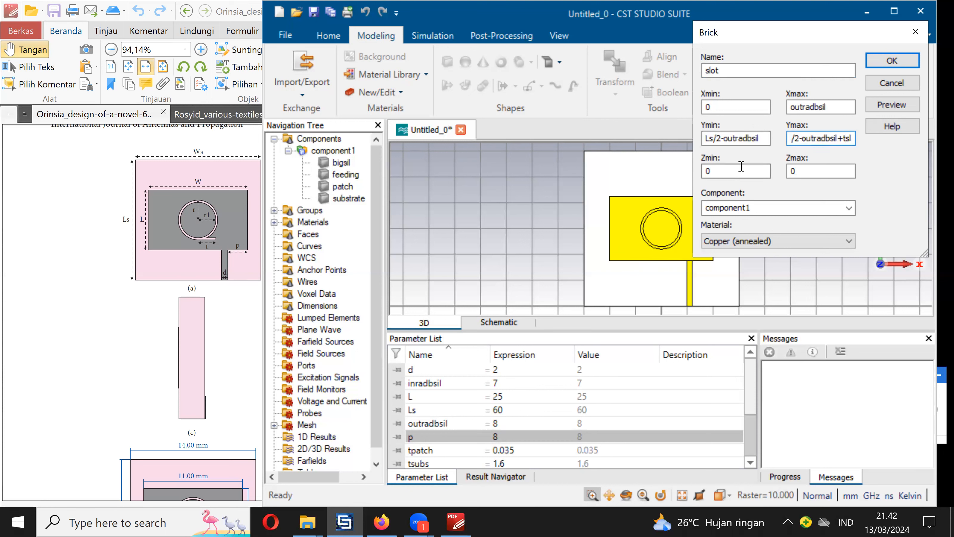
- Set the slot brick's Z range from tsubs to tsubs+tpatch
{"action": "left_click", "coordinate": [740, 166]}
{"action": "key", "text": "BackSpace"}
{"action": "type", "text": "tsub"}
{"action": "key", "text": "Tab"}
{"action": "key", "text": "BackSpace"}
{"action": "type", "text": "tsubs"}
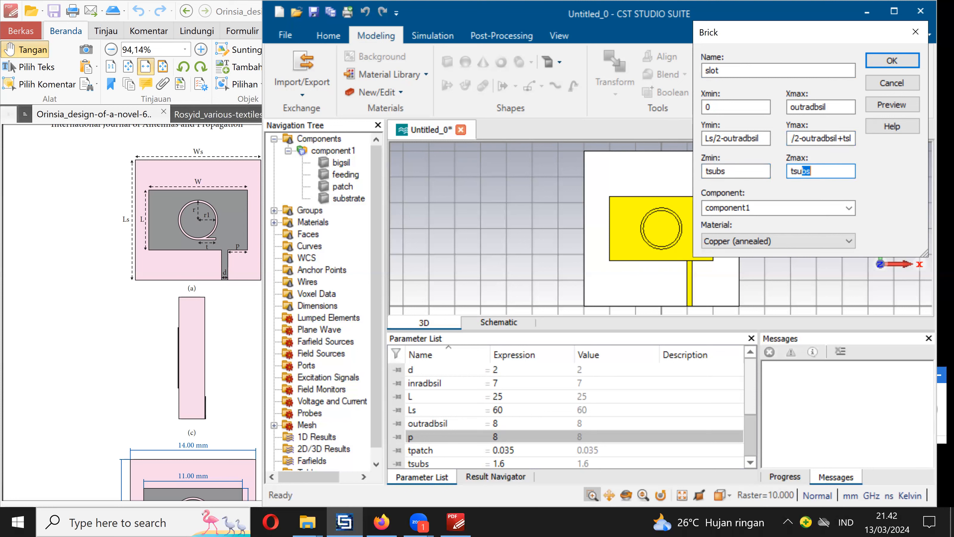
{"action": "type", "text": "+tpatch"}
- Preview the slot brick, define the missing parameter tsl as 1, and create the brick
{"action": "left_click", "coordinate": [885, 109]}
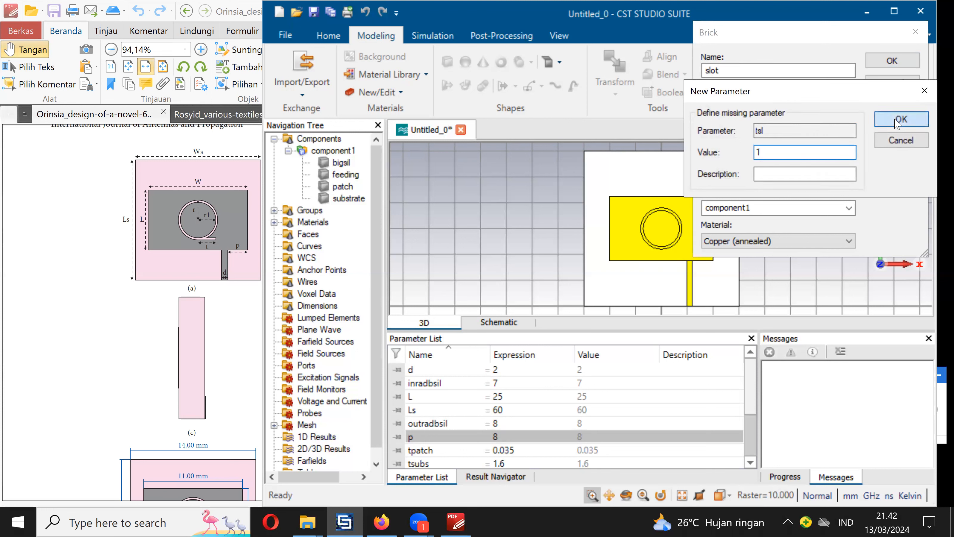
{"action": "left_click", "coordinate": [885, 124]}
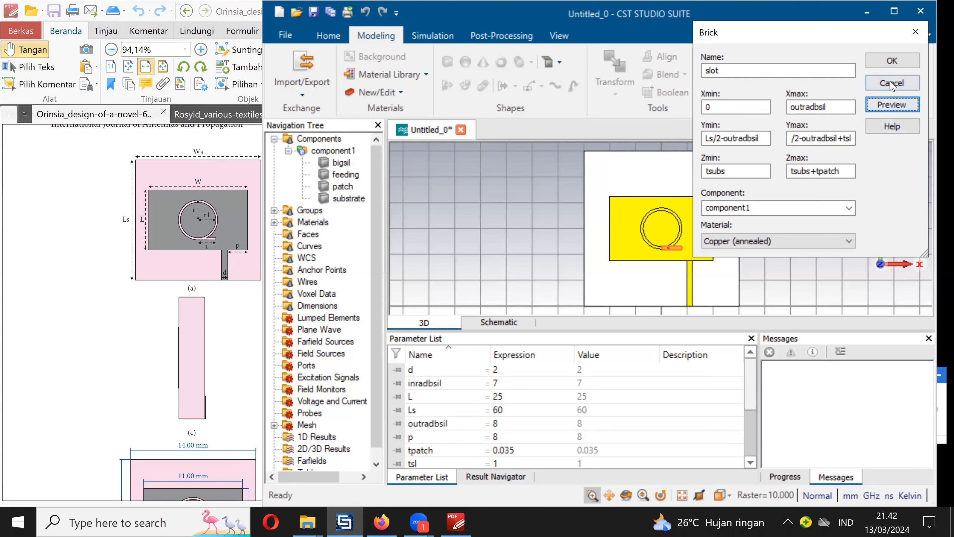
{"action": "left_click", "coordinate": [893, 61]}
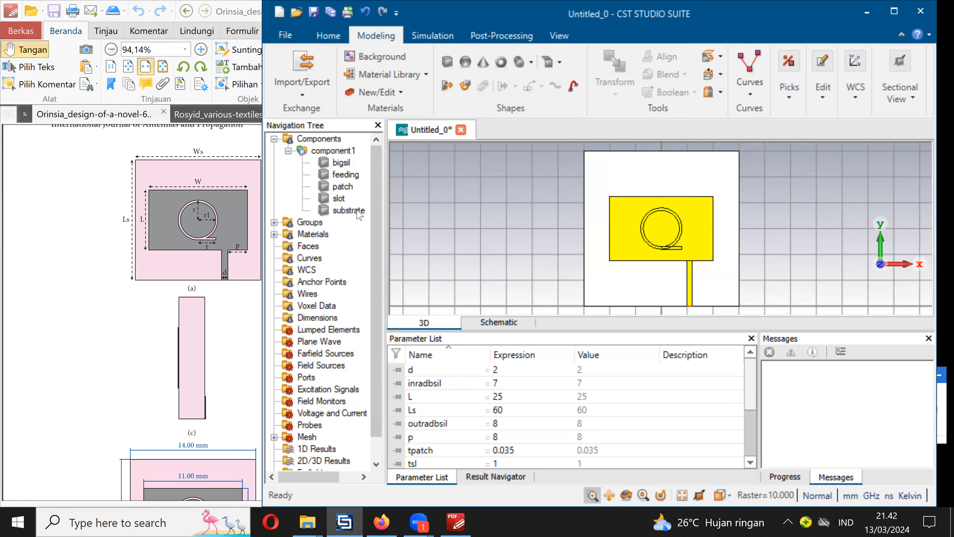
{"action": "mouse_move", "coordinate": [346, 188]}
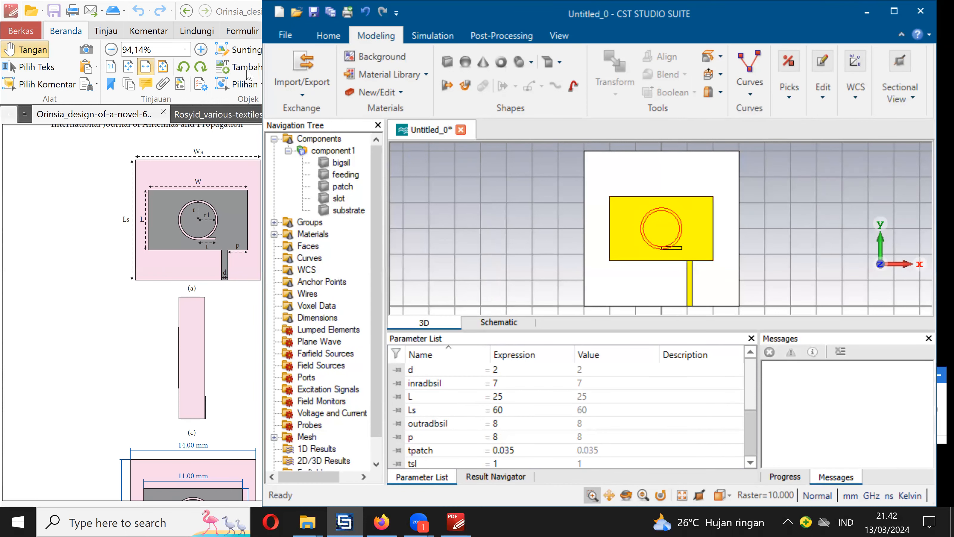
- Begin saving the project and browse to the KULIAH subfolder of the student whose article is being modelled
{"action": "left_click", "coordinate": [318, 10]}
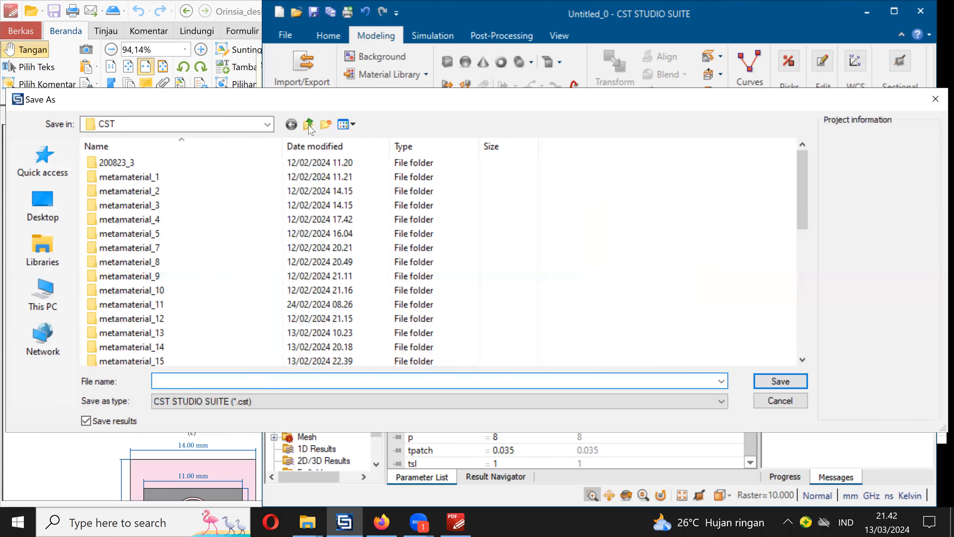
{"action": "left_click", "coordinate": [309, 124]}
{"action": "left_click", "coordinate": [308, 125]}
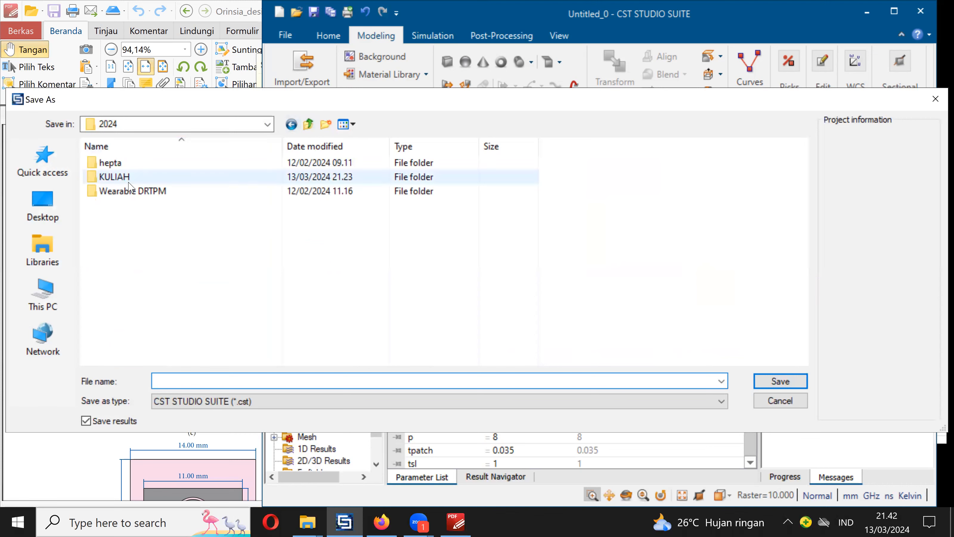
{"action": "double_click", "coordinate": [114, 177]}
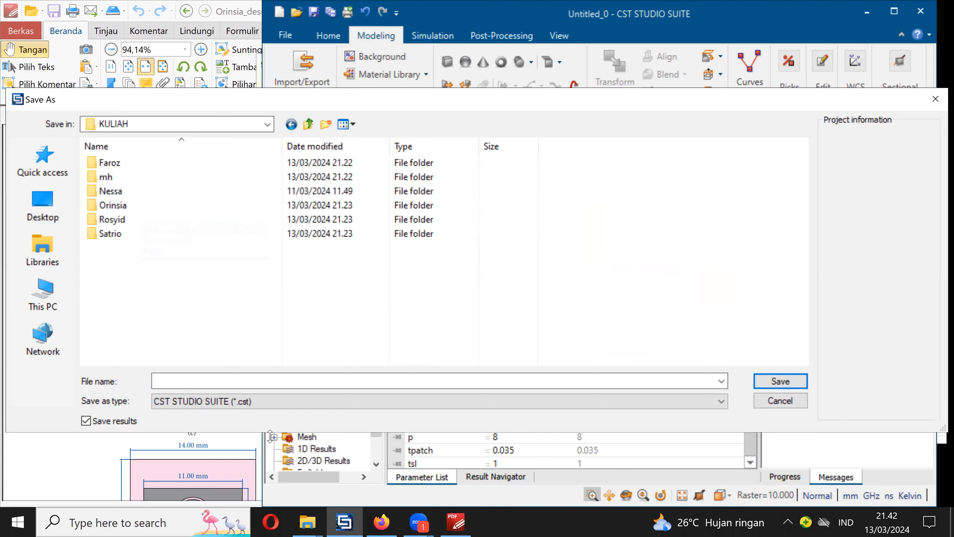
{"action": "left_click", "coordinate": [456, 522]}
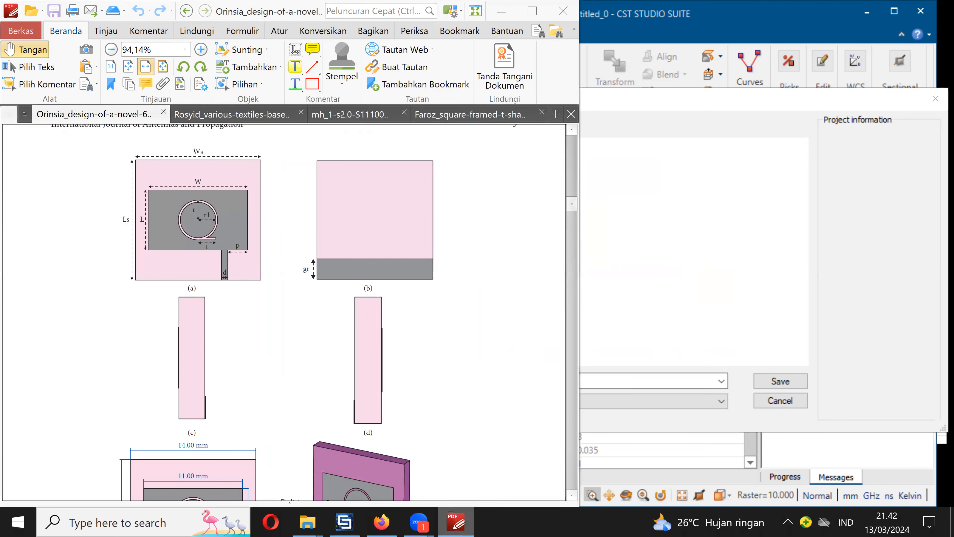
{"action": "left_click", "coordinate": [455, 522]}
{"action": "double_click", "coordinate": [148, 207]}
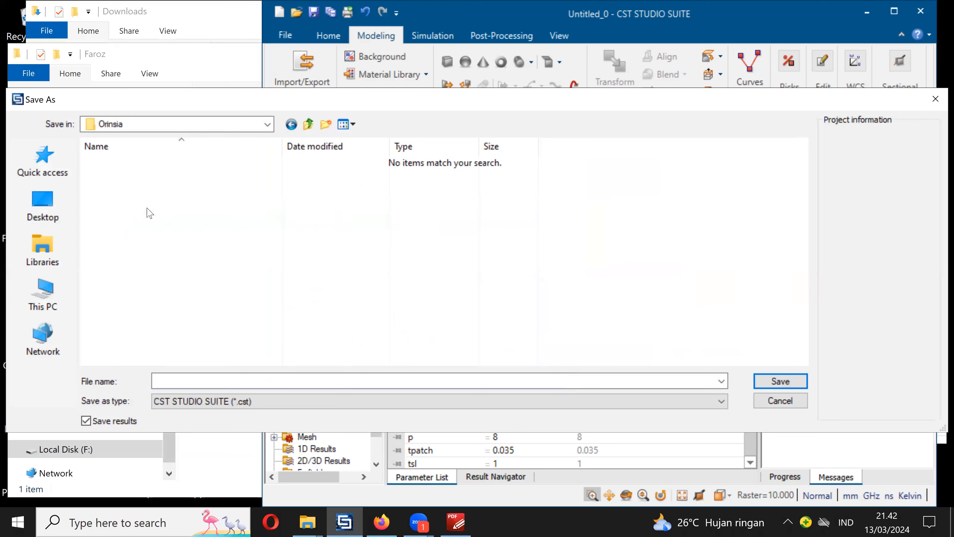
- Create a folder named CST in the student's folder and save the project in it as model1
{"action": "left_click", "coordinate": [330, 129]}
{"action": "type", "text": "CST"}
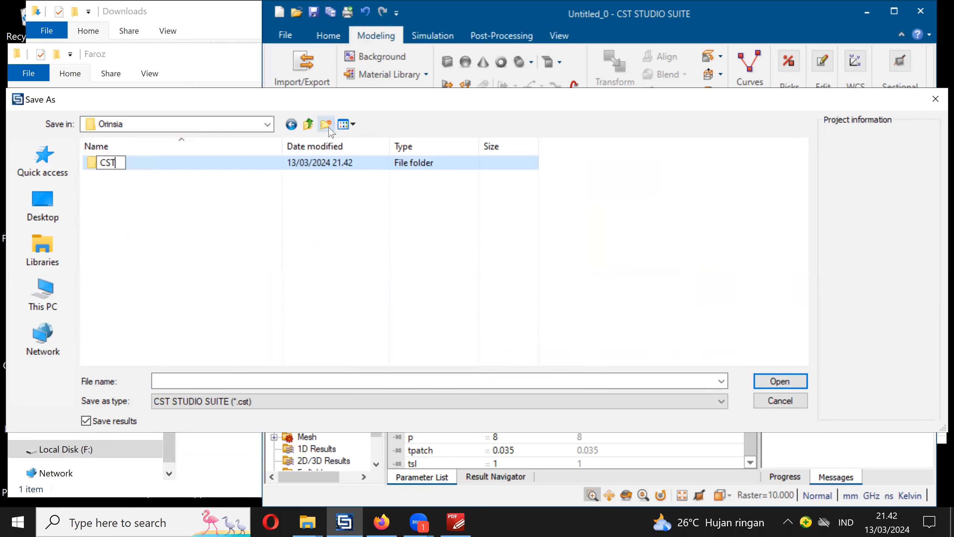
{"action": "double_click", "coordinate": [162, 167]}
{"action": "left_click", "coordinate": [221, 382]}
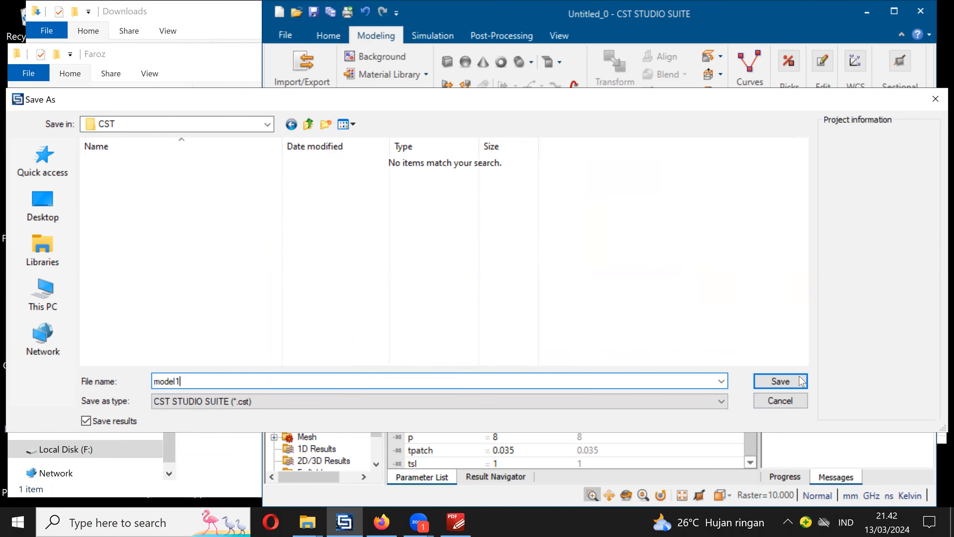
{"action": "left_click", "coordinate": [780, 381]}
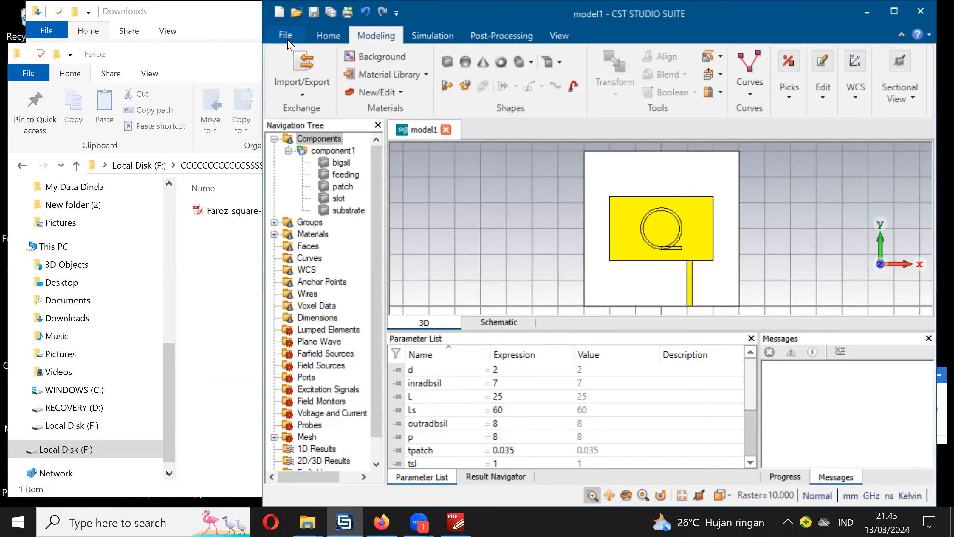
- Save a copy of the project as model2 in the same CST folder
{"action": "left_click", "coordinate": [288, 42]}
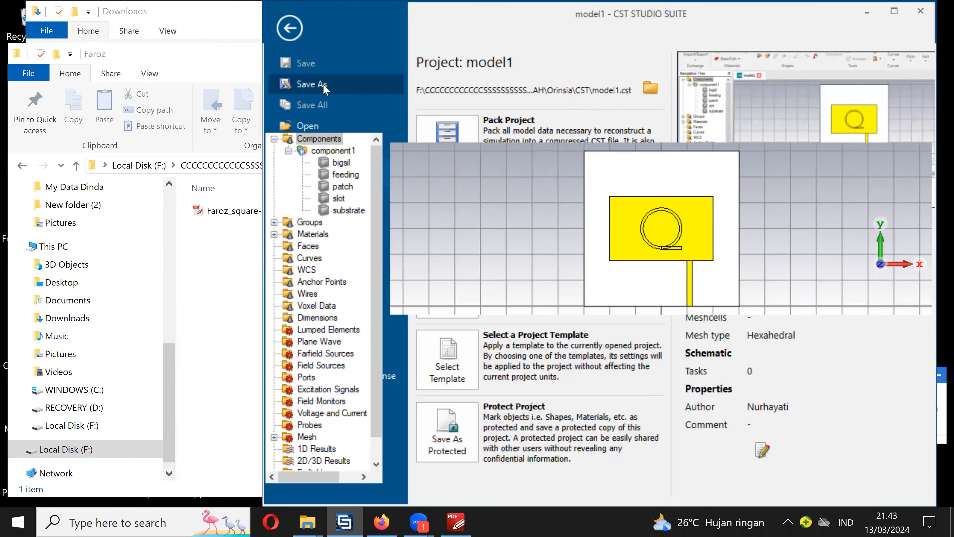
{"action": "left_click", "coordinate": [216, 364]}
{"action": "left_click_drag", "start_coordinate": [194, 368], "coordinate": [178, 372]}
{"action": "type", "text": "2"}
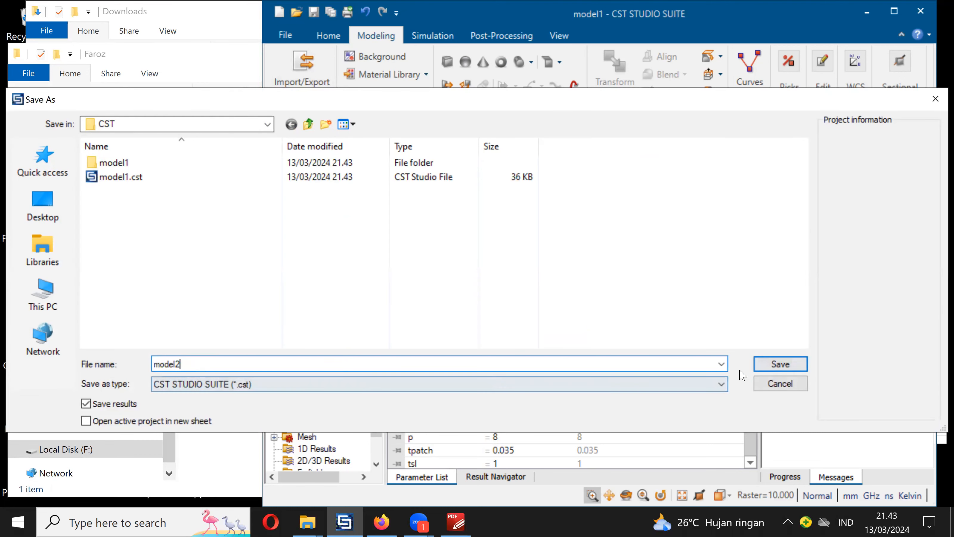
{"action": "left_click", "coordinate": [777, 371]}
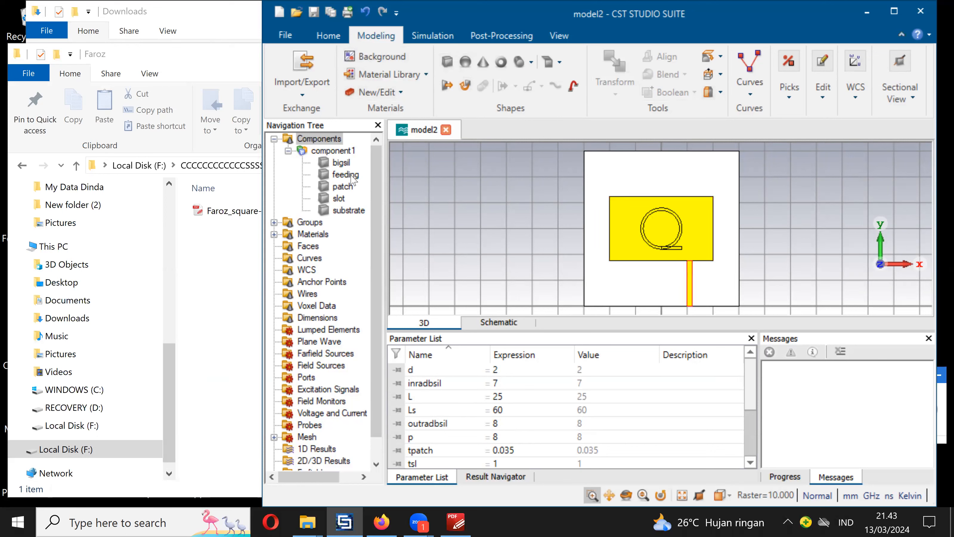
- Merge the slot brick into the bigsil ring with a Boolean Add
{"action": "left_click", "coordinate": [339, 199]}
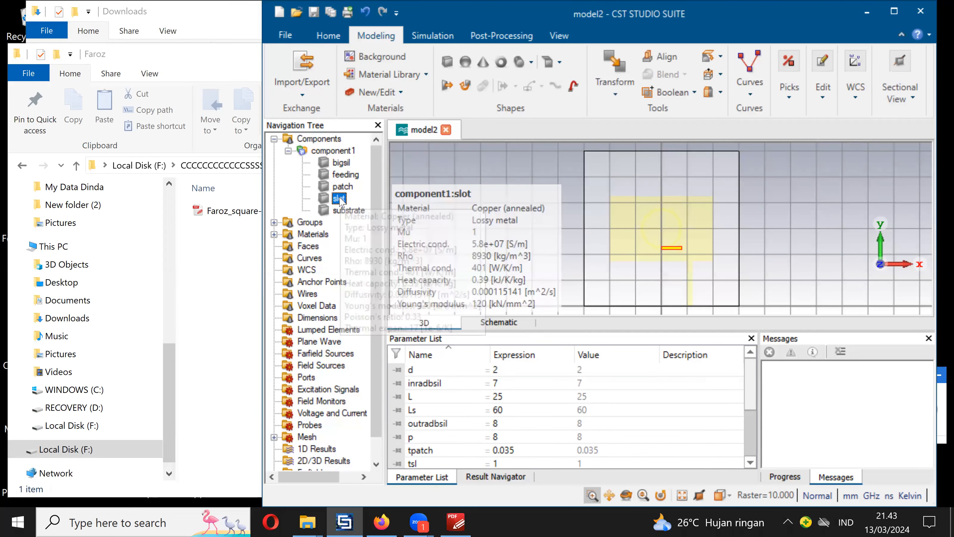
{"action": "left_click", "coordinate": [342, 164]}
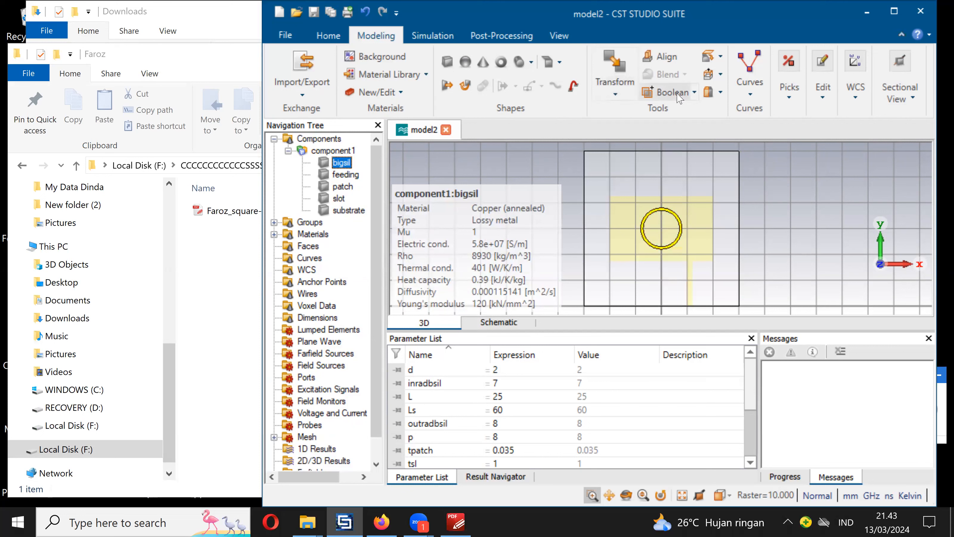
{"action": "left_click", "coordinate": [695, 93]}
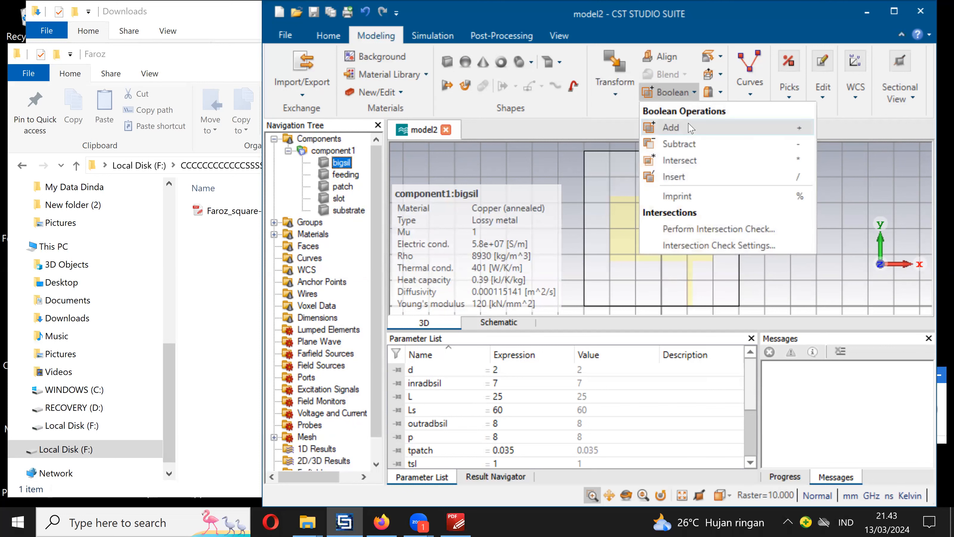
{"action": "left_click", "coordinate": [671, 128]}
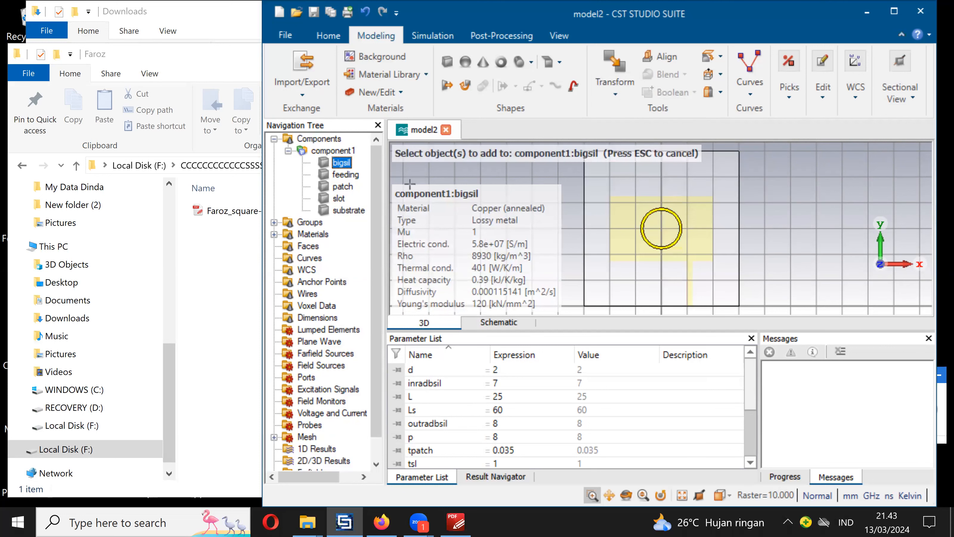
{"action": "left_click", "coordinate": [339, 199]}
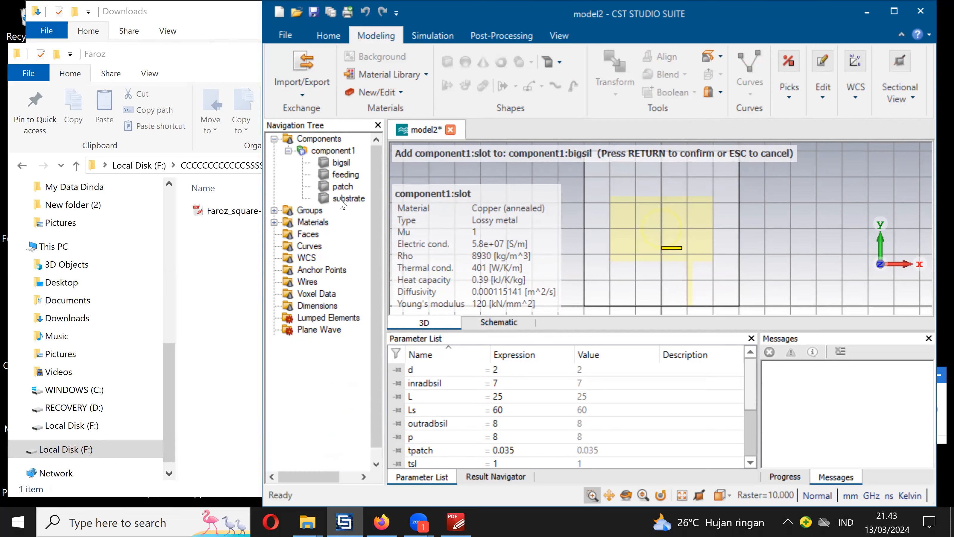
{"action": "key", "text": "Return"}
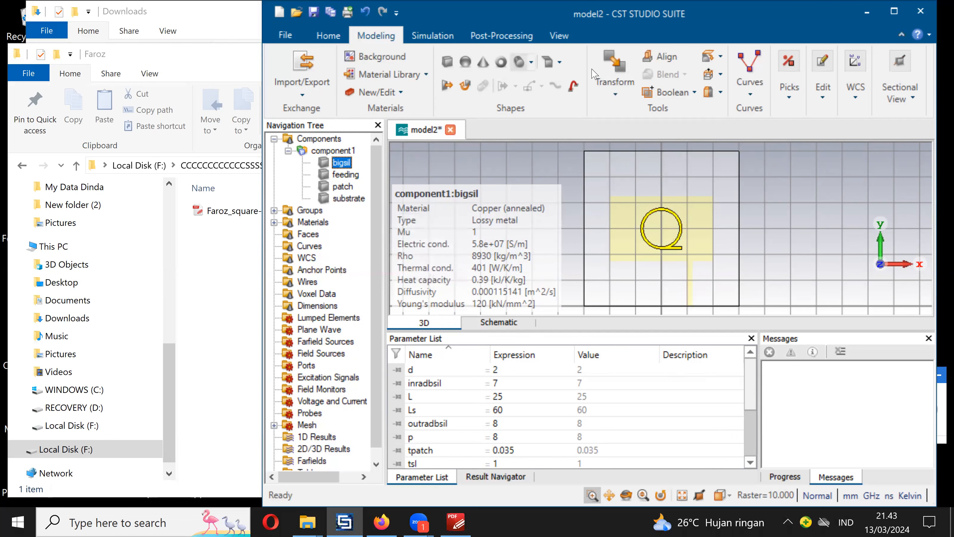
- Translate the Q-shaped bigsil by xslot in X and yslot in Y, defining both new parameters as 0
{"action": "left_click", "coordinate": [616, 67]}
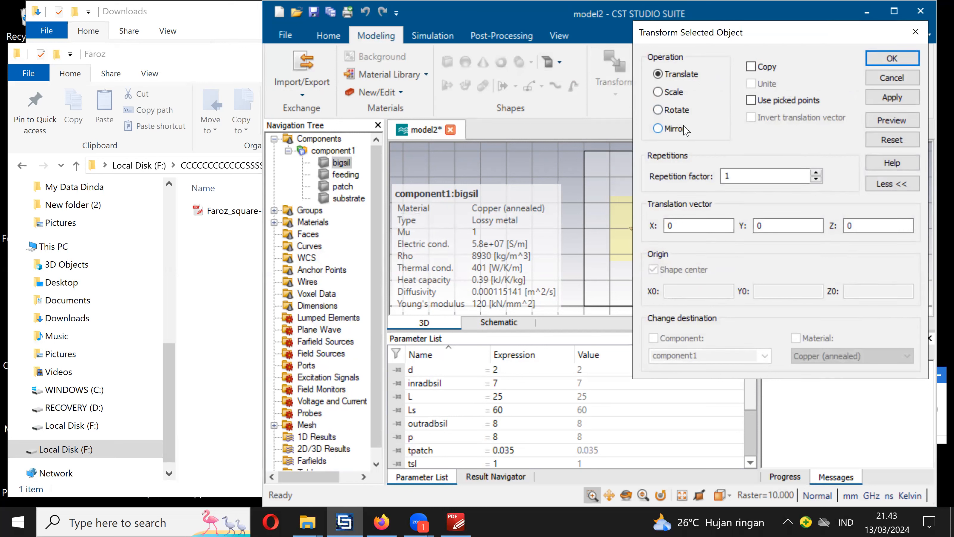
{"action": "left_click", "coordinate": [681, 226]}
{"action": "type", "text": "xslot"}
{"action": "key", "text": "Tab"}
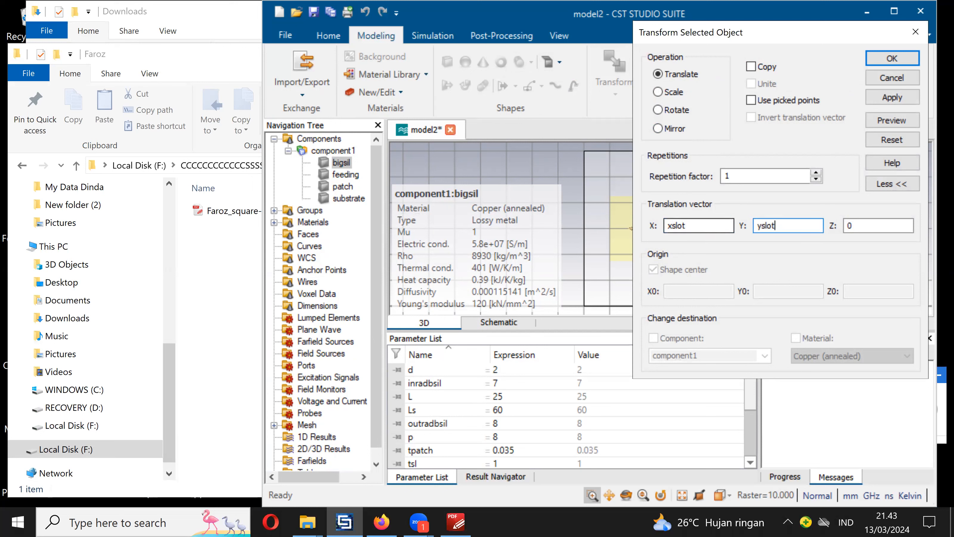
{"action": "left_click", "coordinate": [892, 120]}
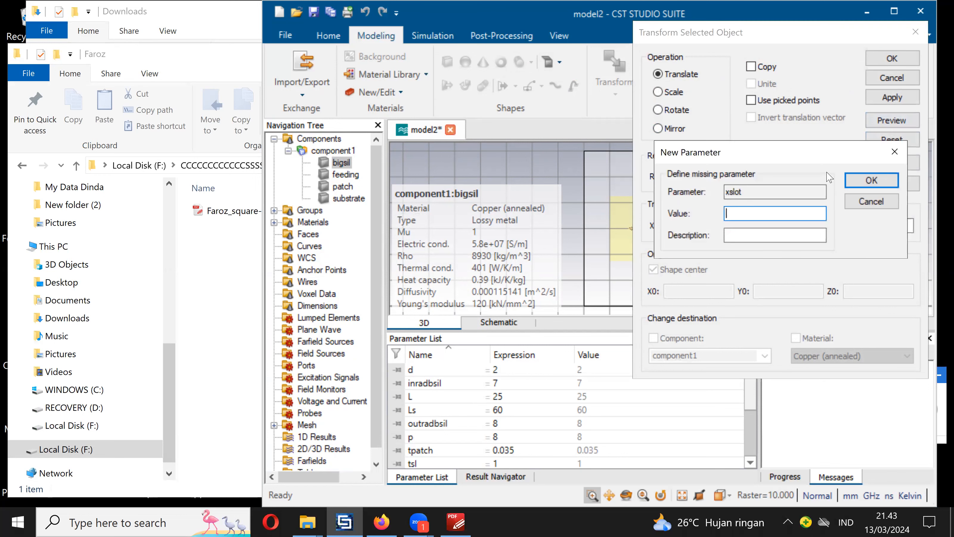
{"action": "type", "text": "0"}
{"action": "left_click", "coordinate": [853, 184]}
{"action": "type", "text": "0"}
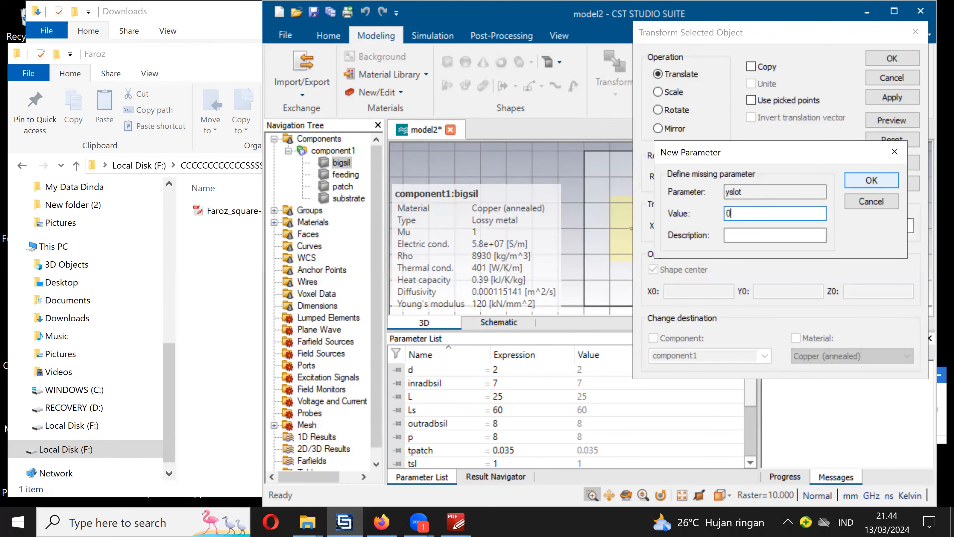
{"action": "left_click", "coordinate": [879, 182]}
{"action": "left_click", "coordinate": [889, 60]}
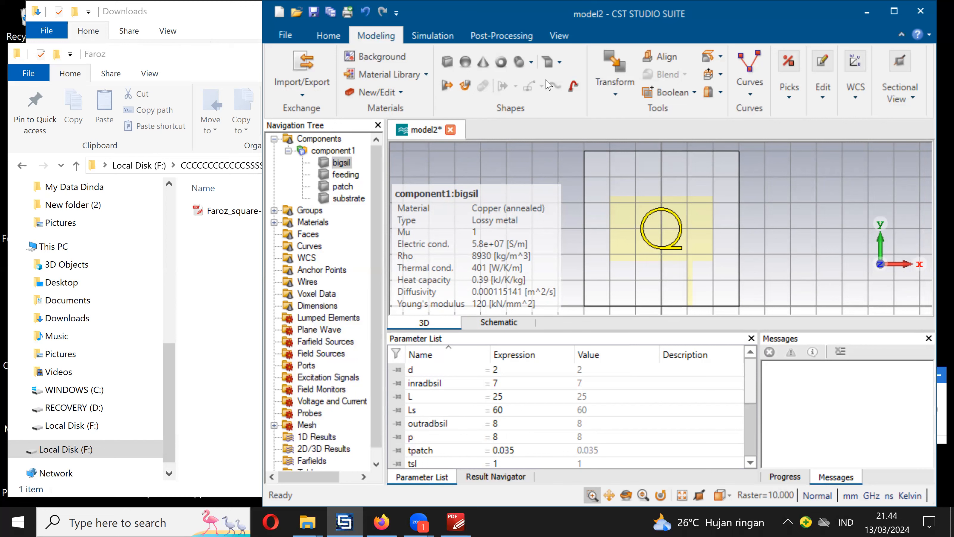
- Rotate bigsil about its shape center by rotateslot around Z, defining the new parameter as 0
{"action": "left_click", "coordinate": [622, 70]}
{"action": "left_click", "coordinate": [676, 110]}
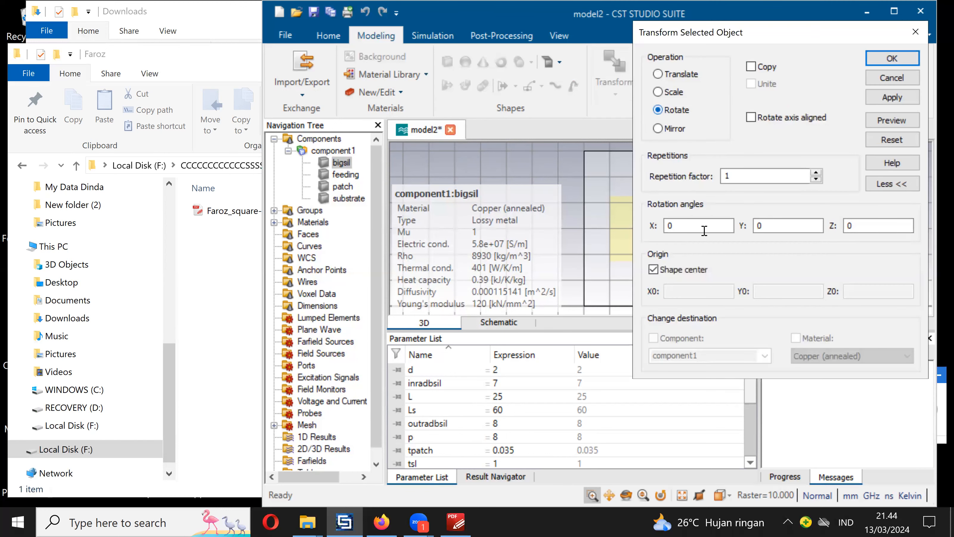
{"action": "left_click_drag", "start_coordinate": [866, 225], "coordinate": [825, 225]}
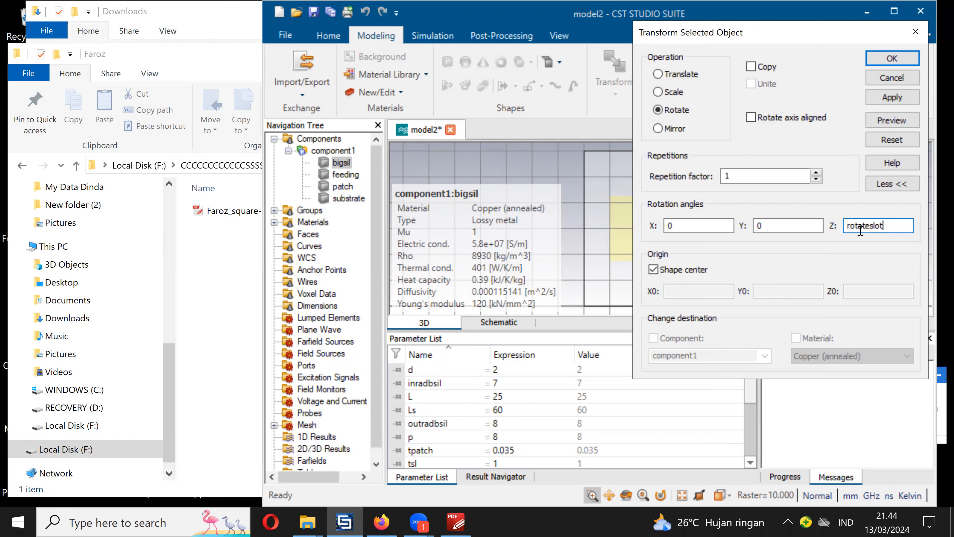
{"action": "left_click", "coordinate": [896, 121]}
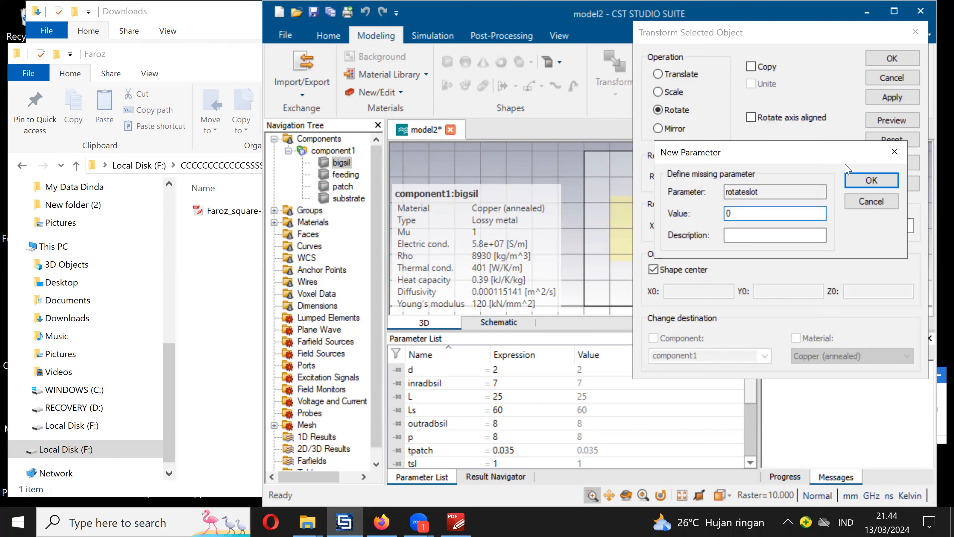
{"action": "left_click", "coordinate": [871, 181]}
{"action": "left_click", "coordinate": [898, 61]}
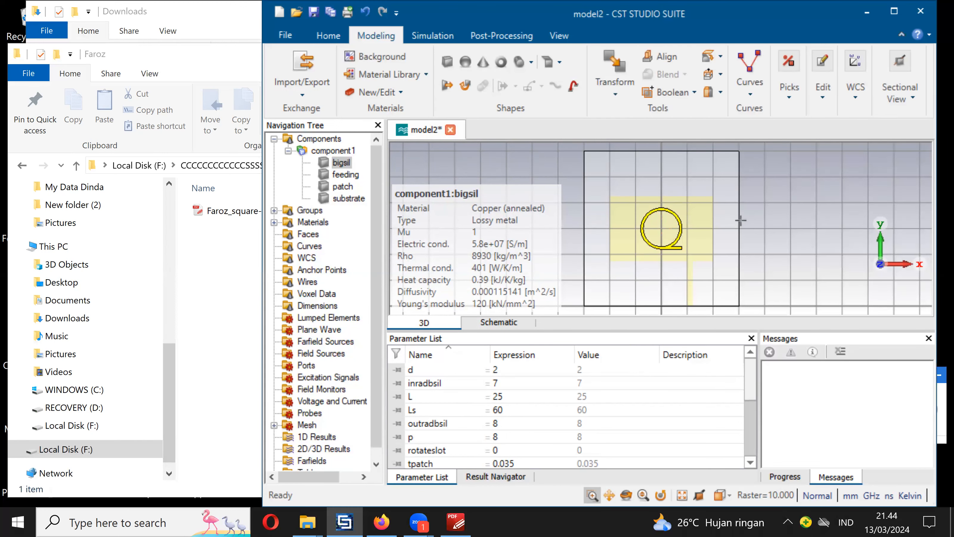
- Cut the Q-shaped bigsil out of the patch with a Boolean Subtract
{"action": "left_click", "coordinate": [343, 186]}
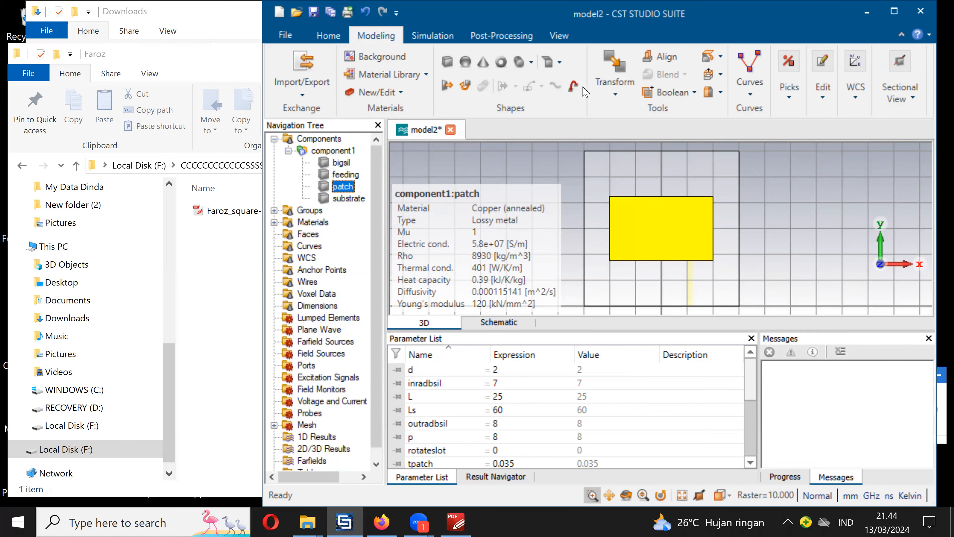
{"action": "left_click", "coordinate": [695, 96]}
{"action": "left_click", "coordinate": [686, 145]}
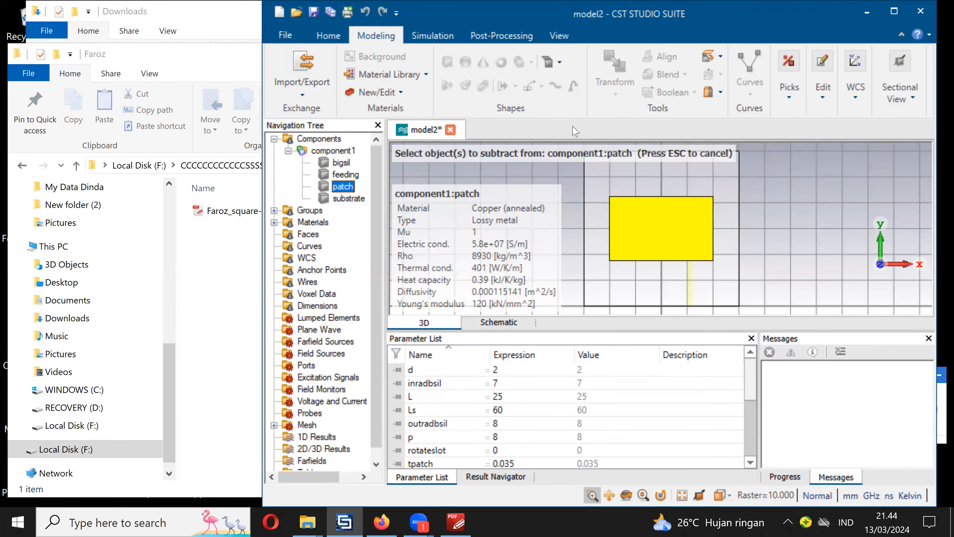
{"action": "left_click", "coordinate": [346, 165]}
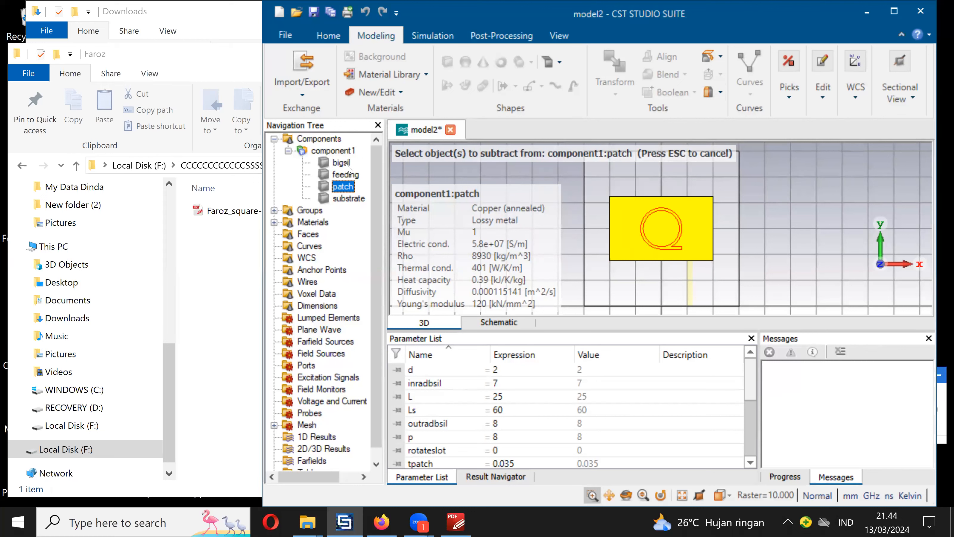
{"action": "key", "text": "Return"}
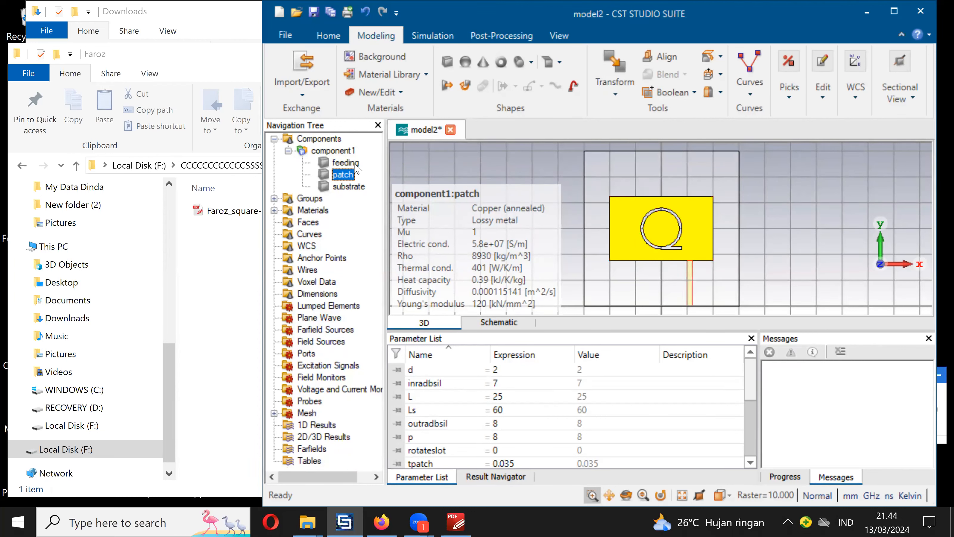
- Merge the feeding line into the patch with a Boolean Add and save the project
{"action": "left_click", "coordinate": [687, 95]}
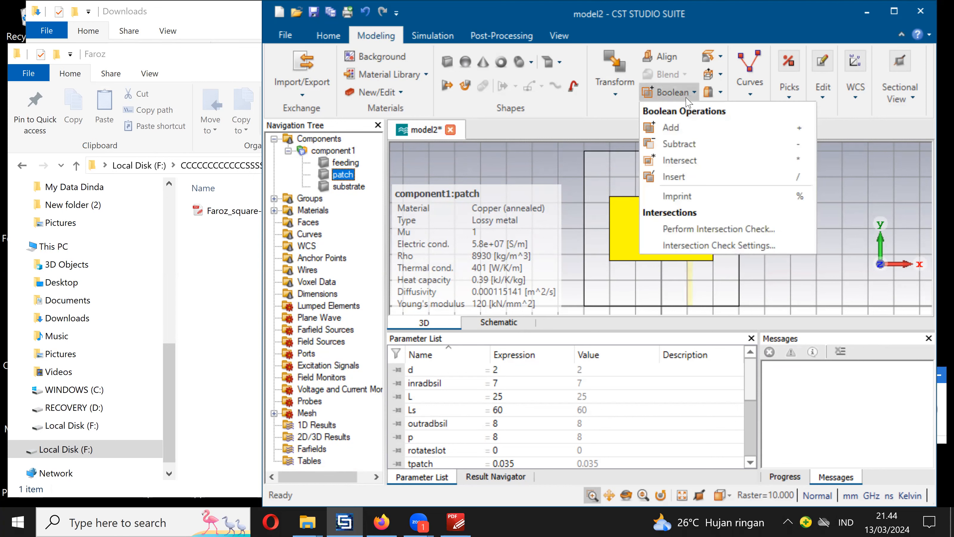
{"action": "left_click", "coordinate": [655, 131]}
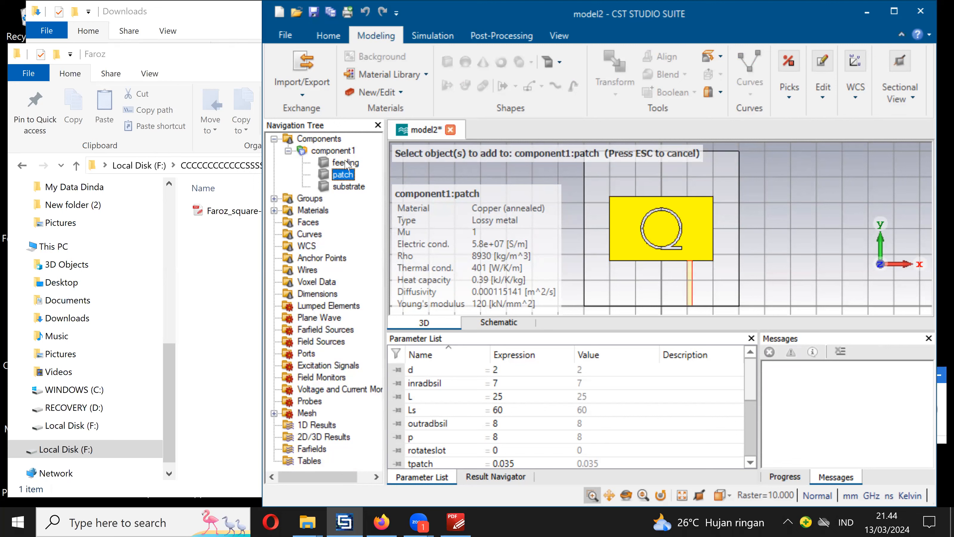
{"action": "left_click", "coordinate": [346, 163]}
{"action": "key", "text": "Return"}
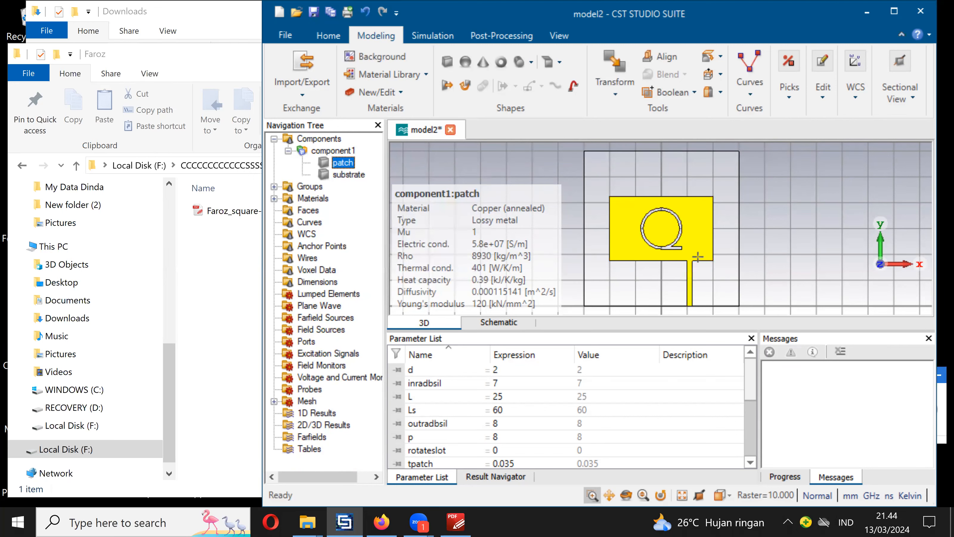
{"action": "left_click", "coordinate": [313, 12]}
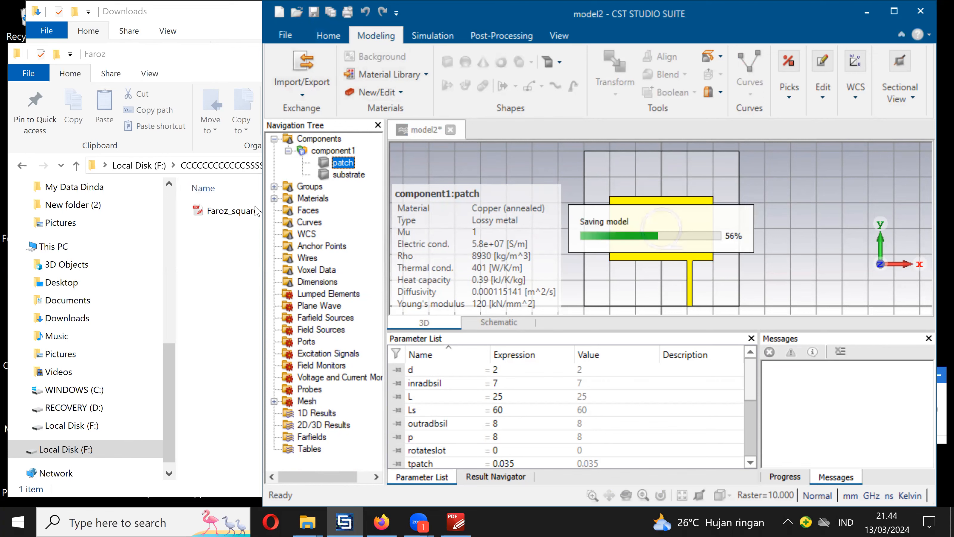
- Consult the article's back view and start a ground brick spanning -Ws/2 to Ws/2 in X
{"action": "left_click", "coordinate": [451, 522]}
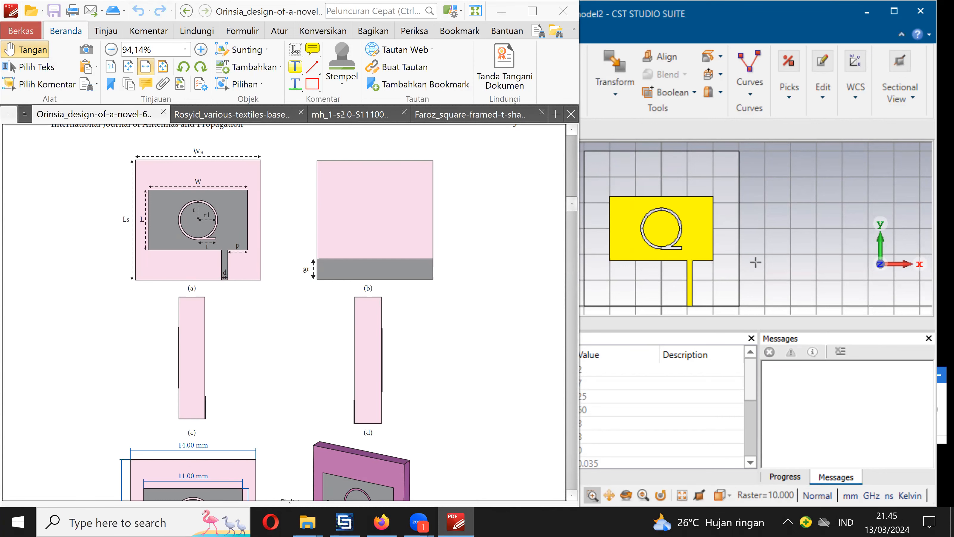
{"action": "left_click", "coordinate": [624, 152]}
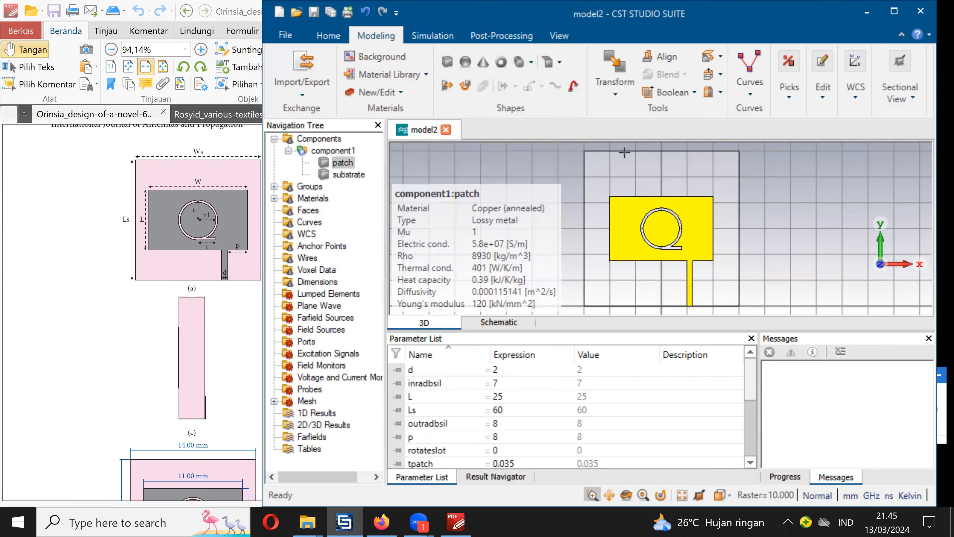
{"action": "left_click", "coordinate": [447, 64]}
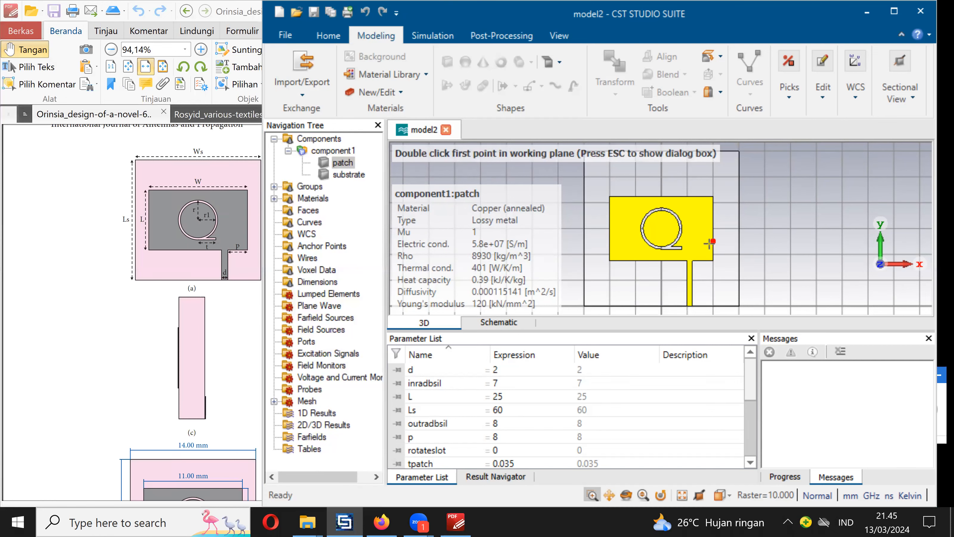
{"action": "key", "text": "Escape"}
{"action": "left_click_drag", "start_coordinate": [727, 108], "coordinate": [652, 101]}
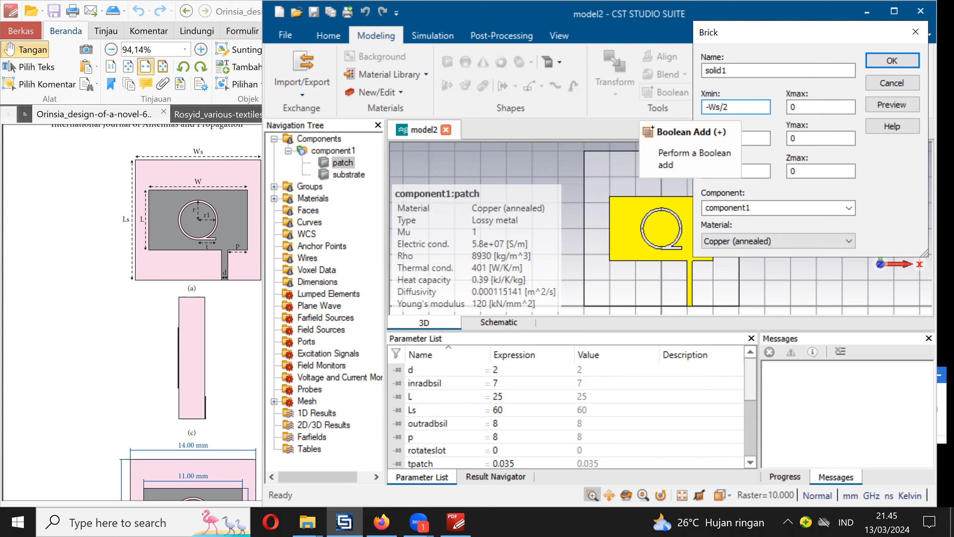
{"action": "double_click", "coordinate": [796, 107]}
{"action": "key", "text": "BackSpace"}
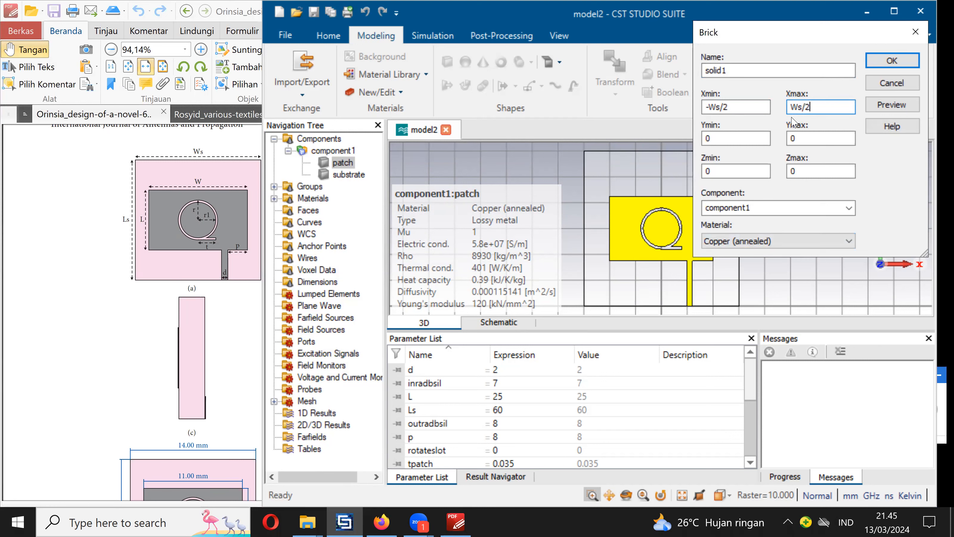
- Set the ground brick's Y range from 0 to Ls/2-L/2-gs
{"action": "left_click", "coordinate": [761, 138]}
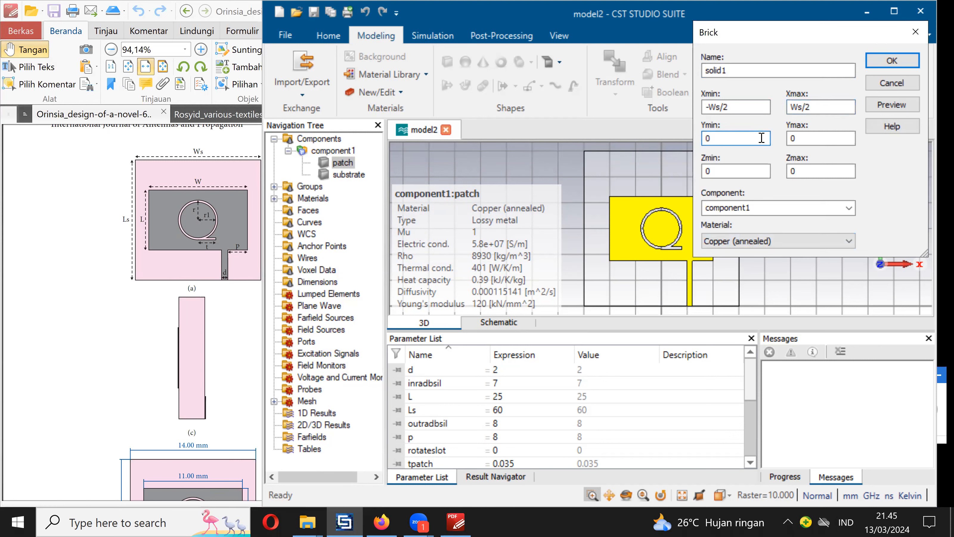
{"action": "left_click", "coordinate": [811, 138]}
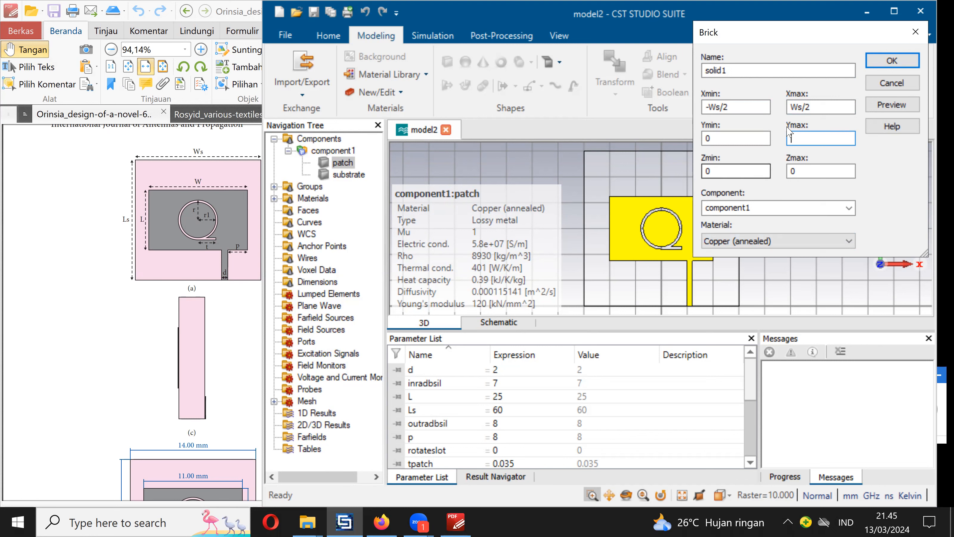
{"action": "left_click", "coordinate": [755, 136]}
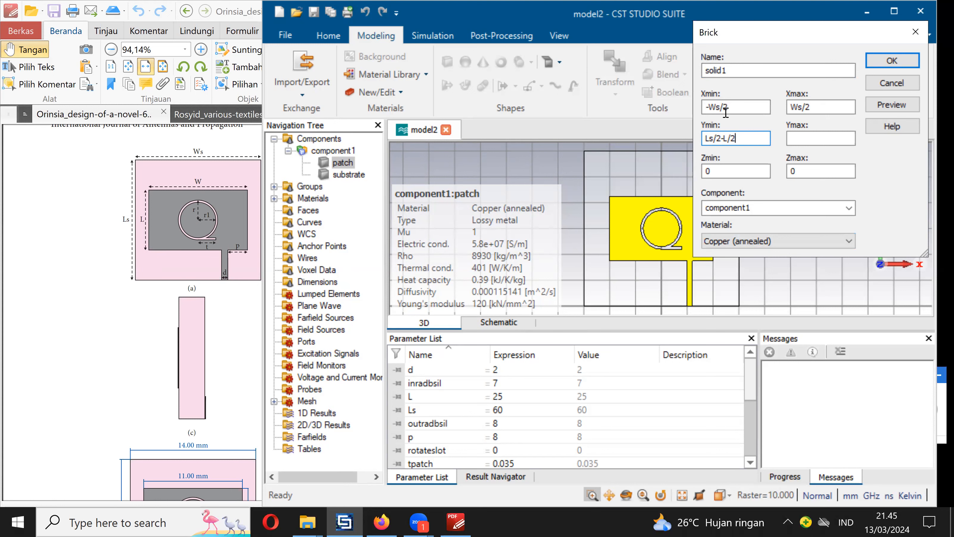
{"action": "left_click_drag", "start_coordinate": [759, 142], "coordinate": [656, 151]}
{"action": "key", "text": "ctrl+c"}
{"action": "key", "text": "BackSpace"}
{"action": "type", "text": "0"}
{"action": "left_click", "coordinate": [801, 139]}
{"action": "key", "text": "ctrl+v"}
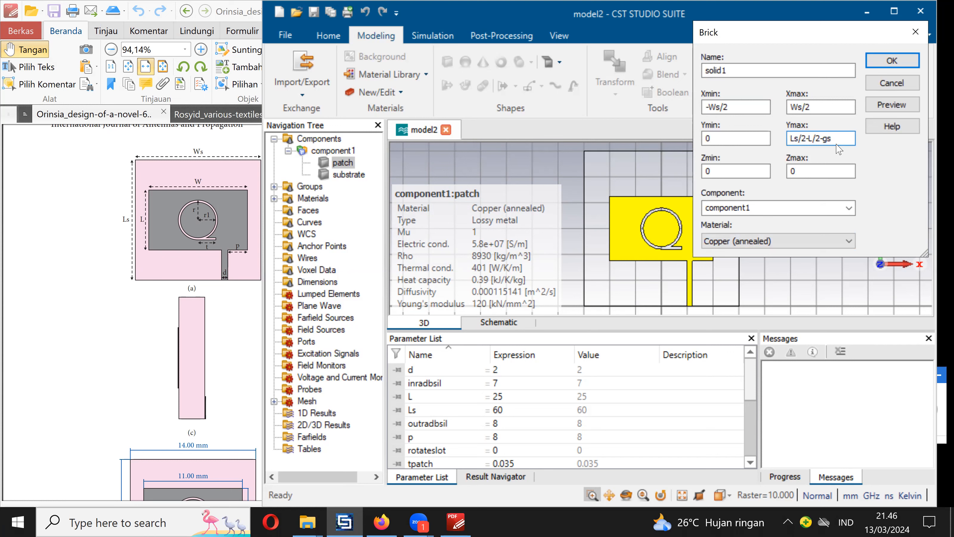
- Set the ground brick's Zmin to -tpatch, define the new parameter gs as 0.25, and create the copper brick solid1
{"action": "left_click", "coordinate": [744, 170]}
{"action": "type", "text": "-ts"}
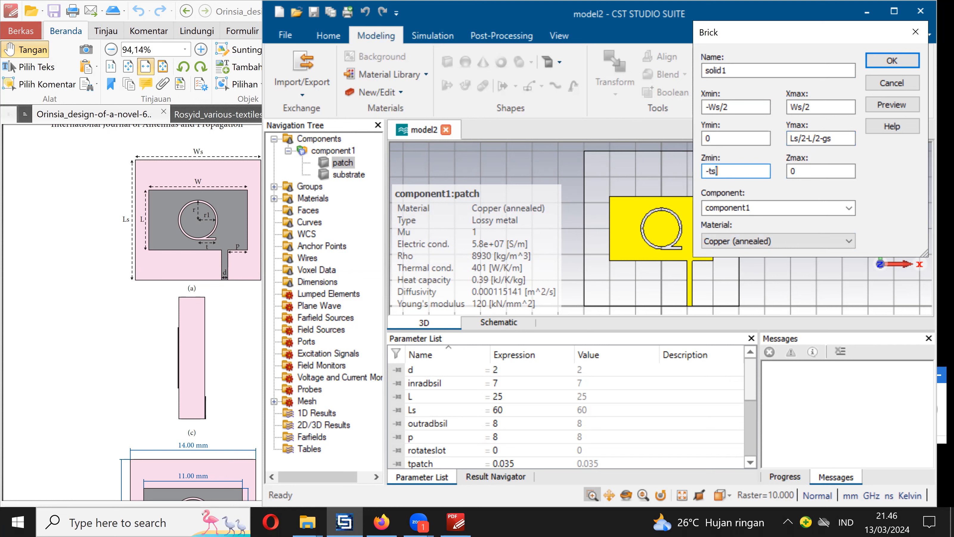
{"action": "type", "text": "patch"}
{"action": "left_click", "coordinate": [790, 173]}
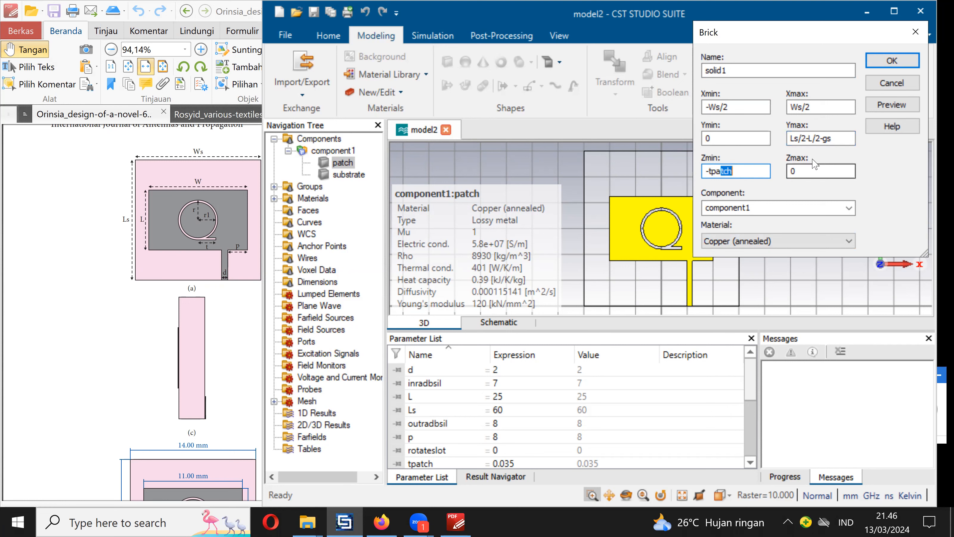
{"action": "left_click", "coordinate": [889, 106]}
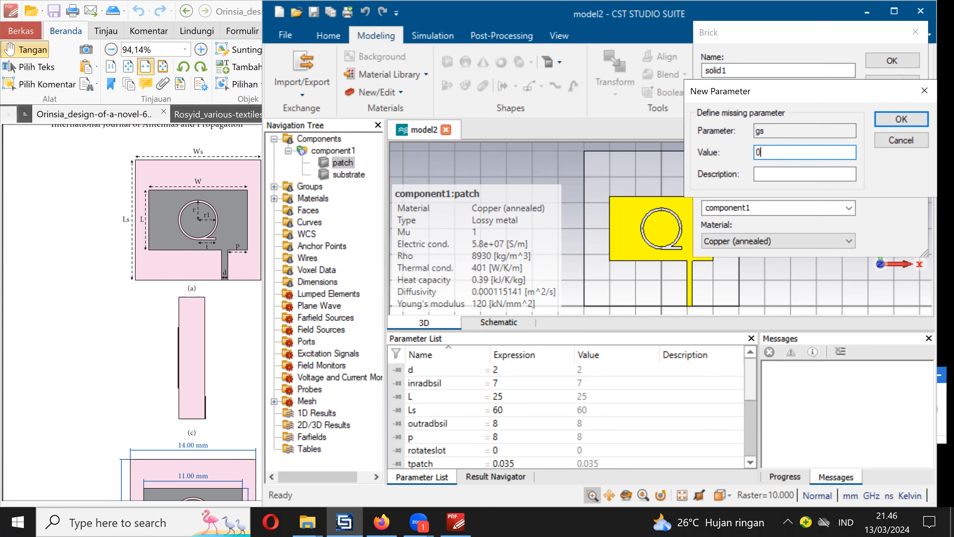
{"action": "type", "text": "0.25"}
{"action": "left_click", "coordinate": [900, 119]}
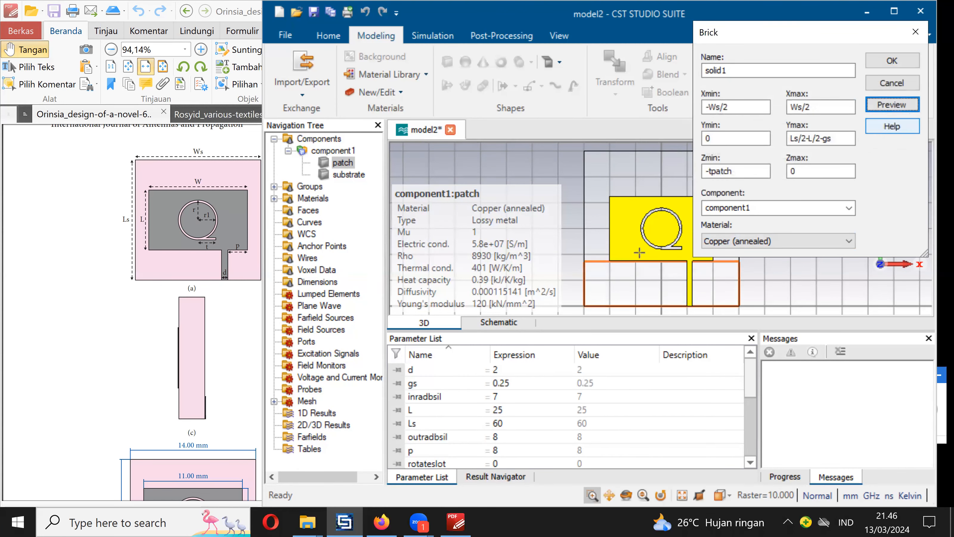
{"action": "left_click", "coordinate": [894, 59]}
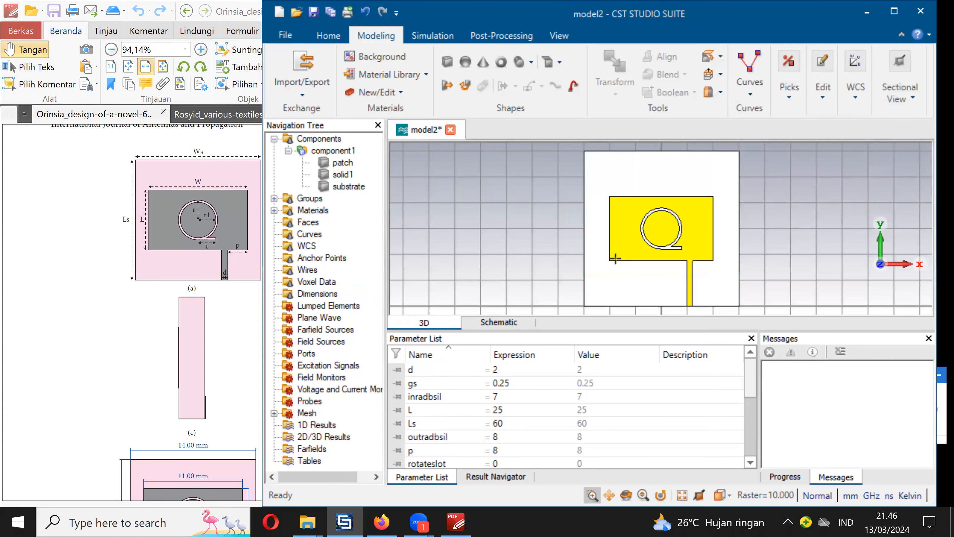
- Examine the gap between the ground brick solid1 and the patch's lower edge, and compare the model with the article's Figure 1
{"action": "left_click_drag", "start_coordinate": [603, 256], "coordinate": [639, 271]}
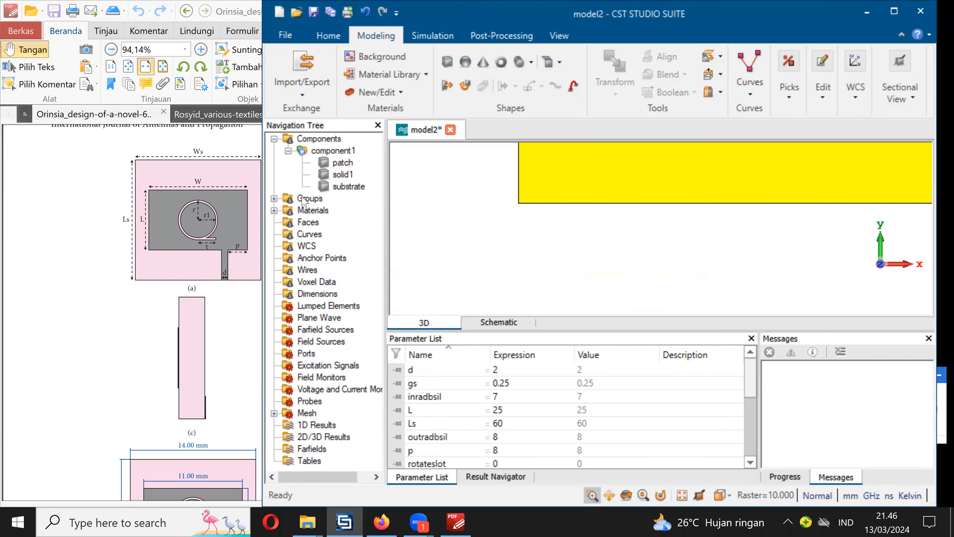
{"action": "left_click", "coordinate": [343, 174]}
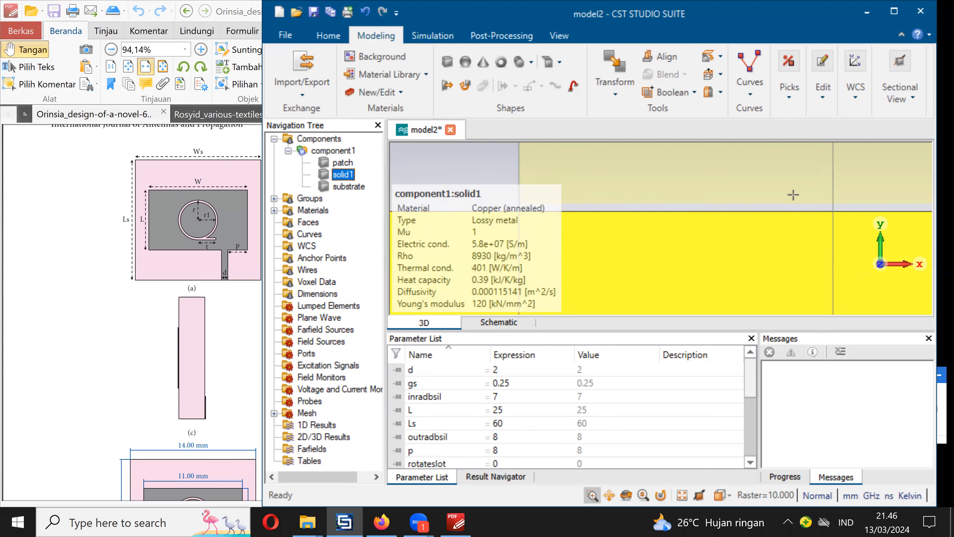
{"action": "key", "text": "space"}
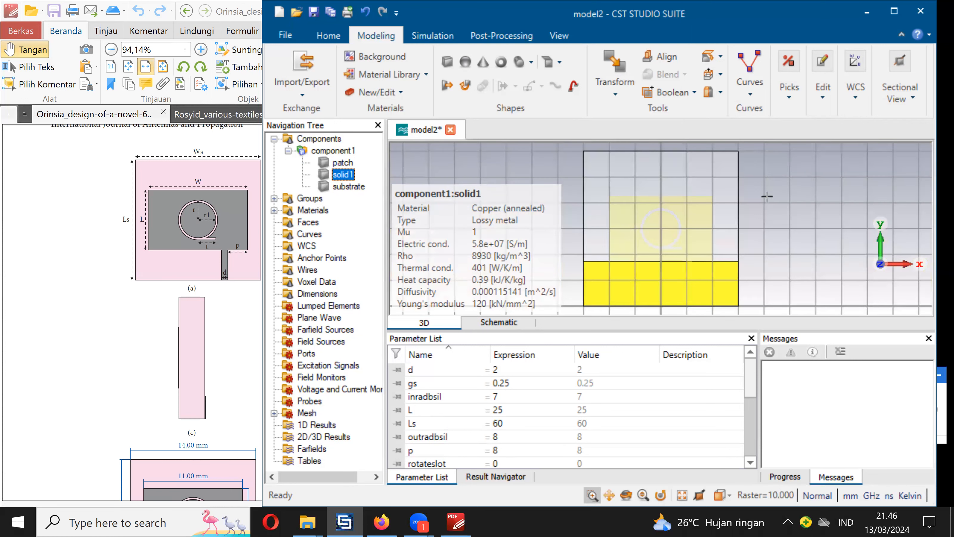
{"action": "left_click", "coordinate": [334, 152]}
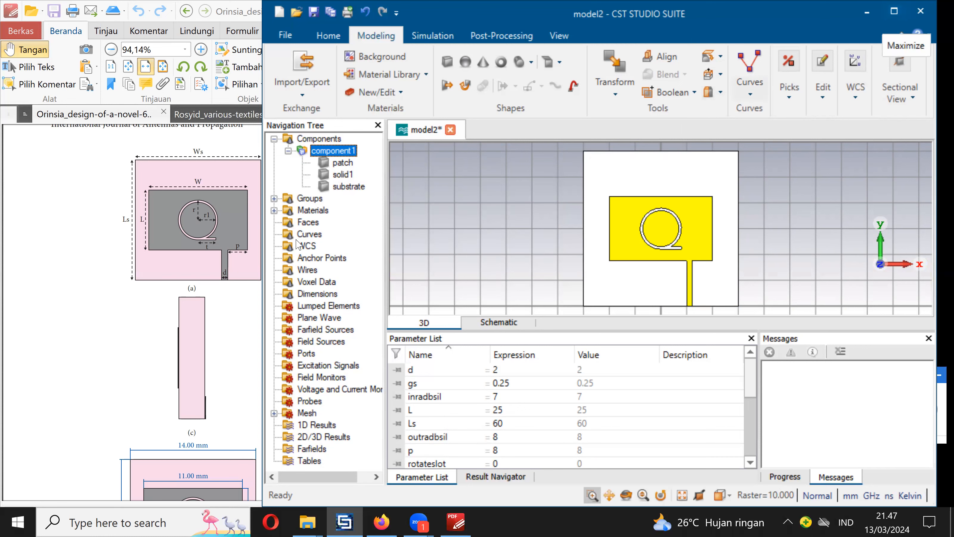
{"action": "left_click", "coordinate": [201, 269]}
{"action": "scroll", "coordinate": [315, 299], "scroll_direction": "down", "scroll_amount": 6}
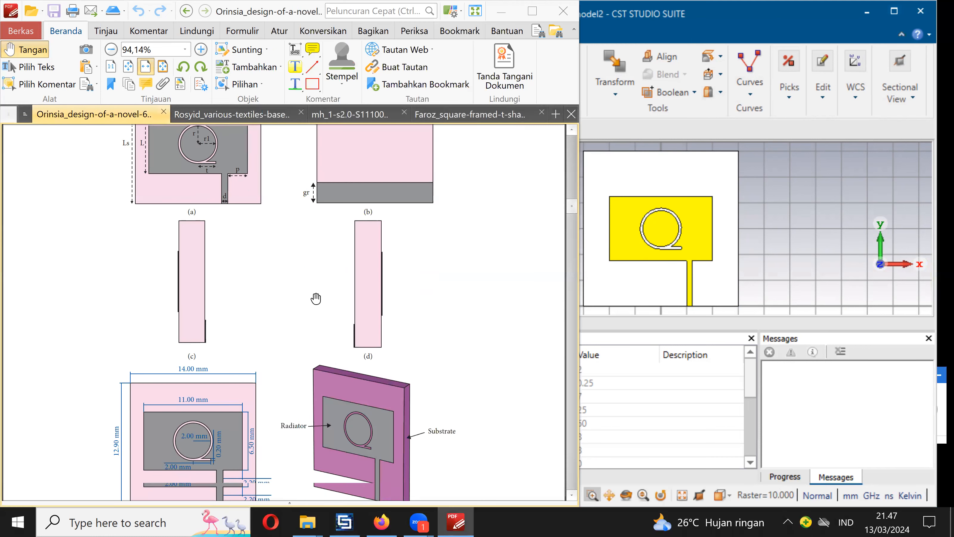
{"action": "scroll", "coordinate": [316, 297], "scroll_direction": "up", "scroll_amount": 3}
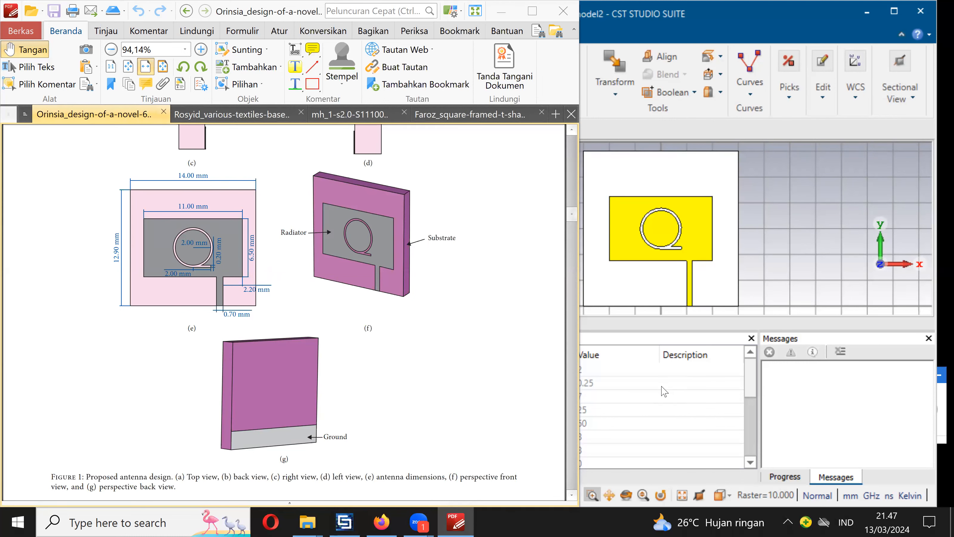
- Return to the model in CST Studio Suite, maximize its window and pick the feed line's end face at the substrate edge
{"action": "left_click", "coordinate": [652, 393]}
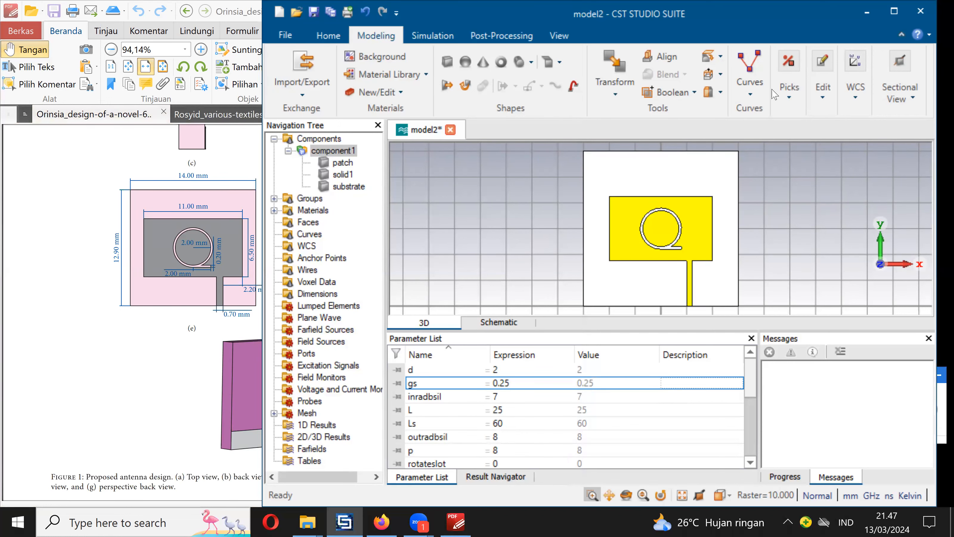
{"action": "left_click", "coordinate": [895, 13]}
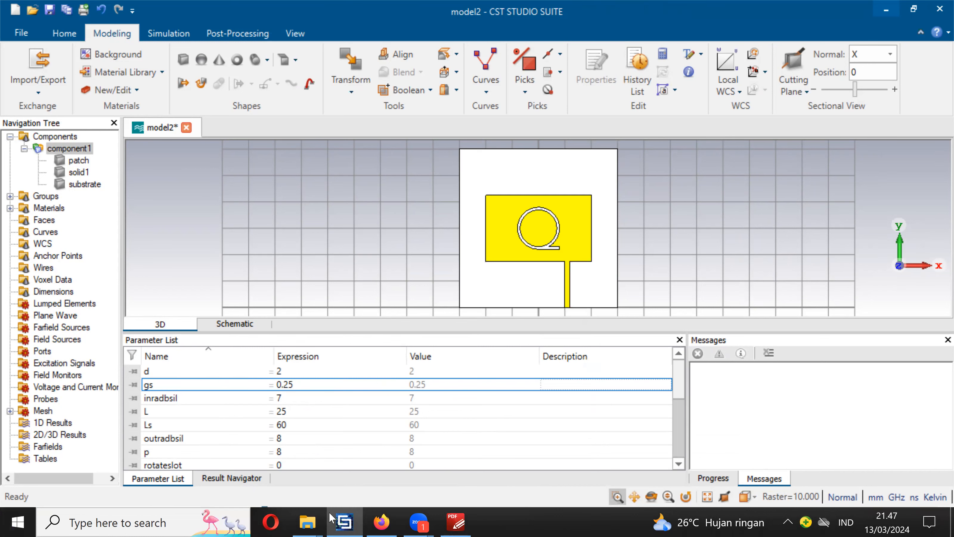
{"action": "left_click_drag", "start_coordinate": [571, 311], "coordinate": [580, 268]}
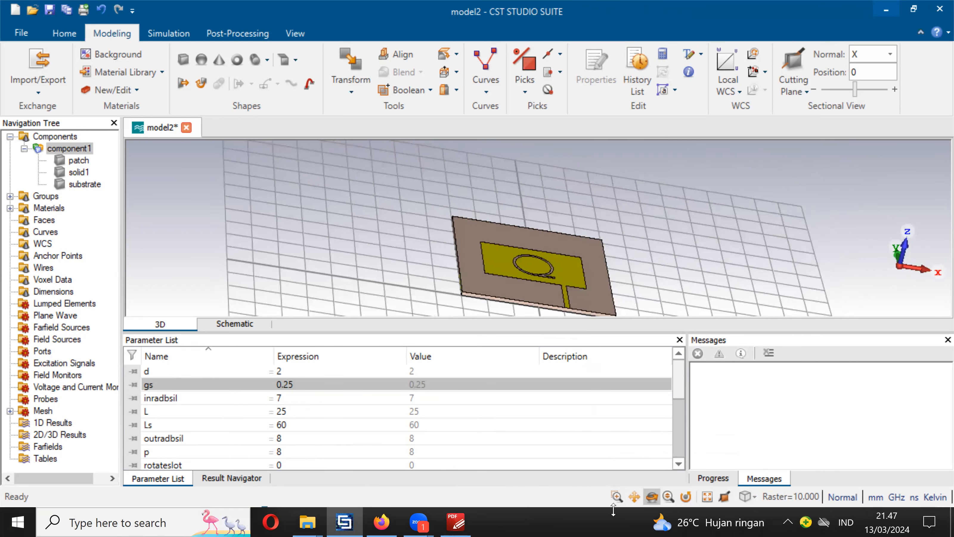
{"action": "left_click", "coordinate": [617, 496]}
{"action": "left_click_drag", "start_coordinate": [558, 292], "coordinate": [581, 322]}
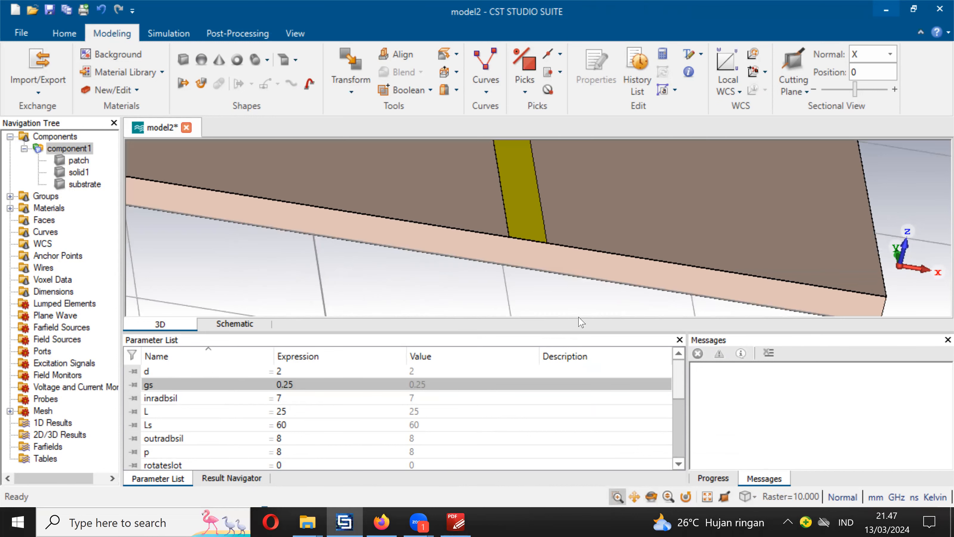
{"action": "left_click_drag", "start_coordinate": [516, 230], "coordinate": [546, 254]}
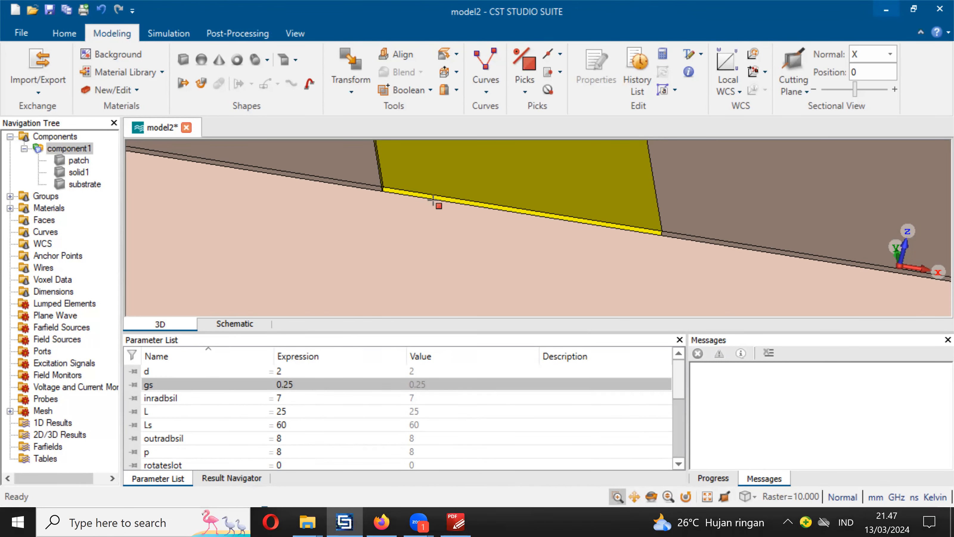
{"action": "key", "text": "f"}
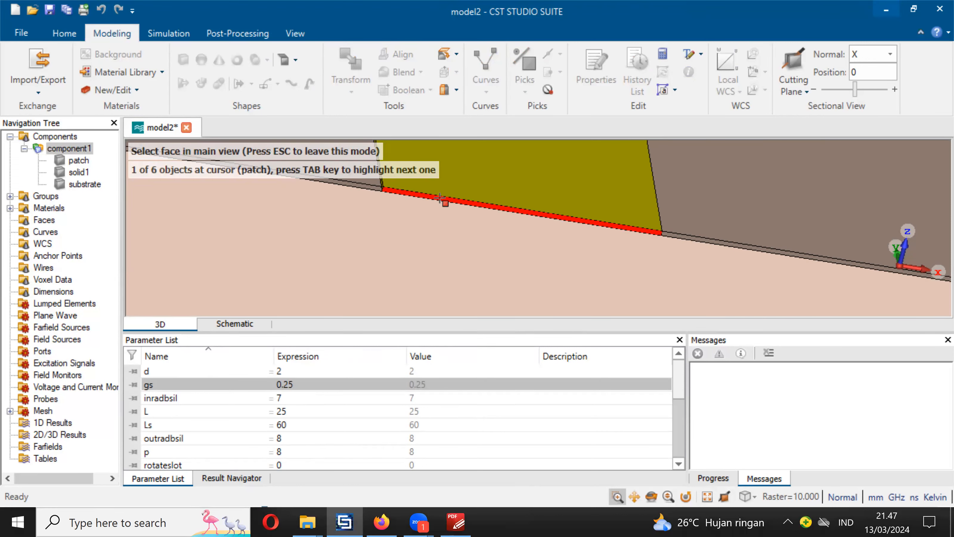
{"action": "left_click", "coordinate": [440, 198]}
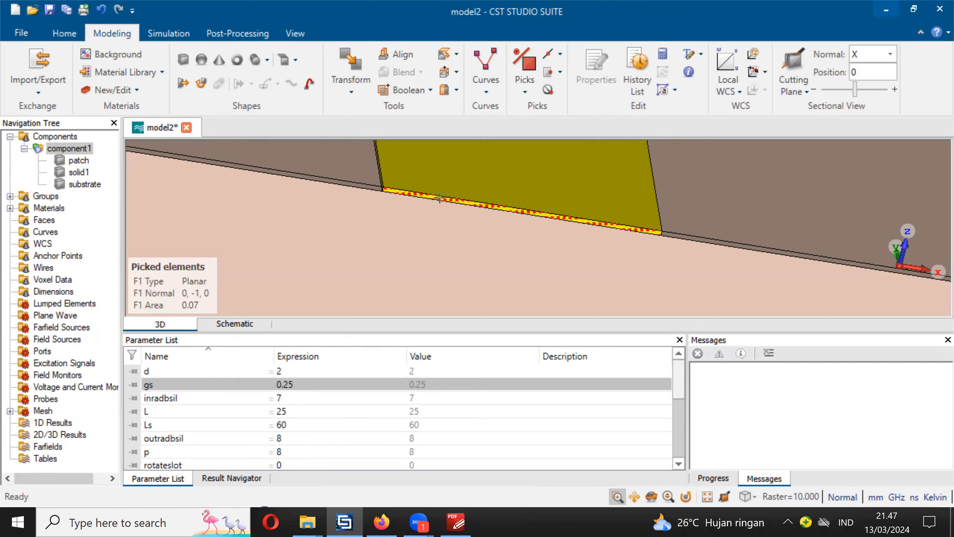
- Construct a microstrip waveguide port from the picked feed-line face with the port extension coefficient macro, using W 2 mm, h 1.6 mm and Er 4.3
{"action": "left_click", "coordinate": [65, 33]}
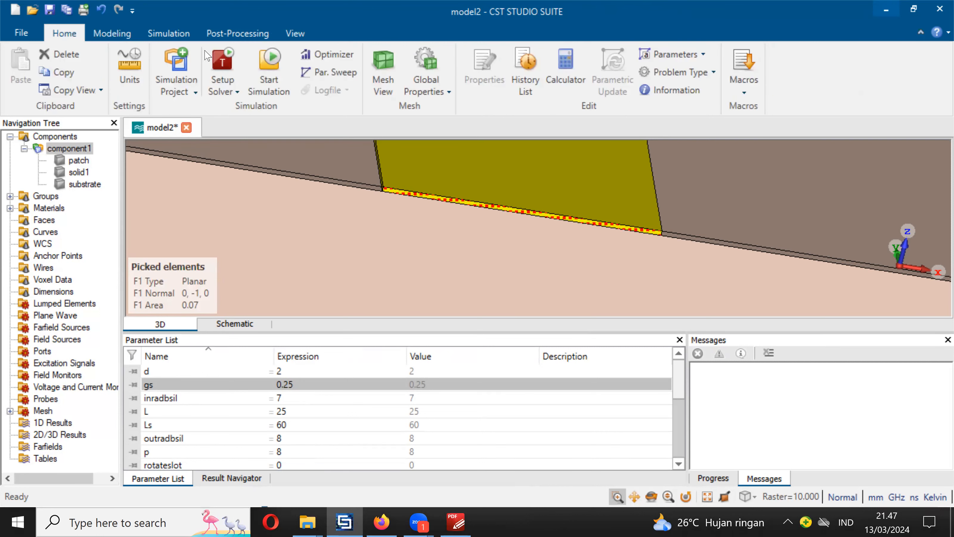
{"action": "left_click", "coordinate": [736, 91]}
{"action": "mouse_move", "coordinate": [773, 240]}
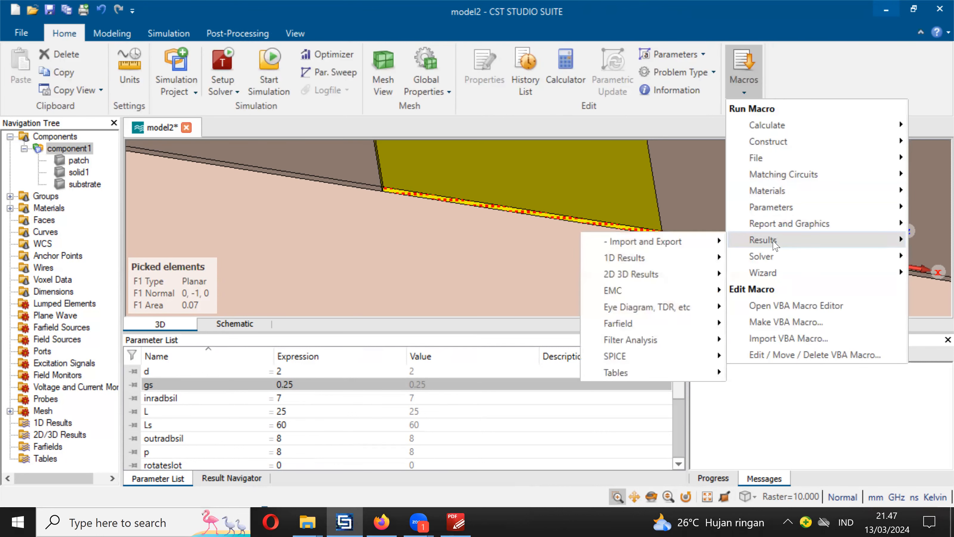
{"action": "mouse_move", "coordinate": [763, 256]}
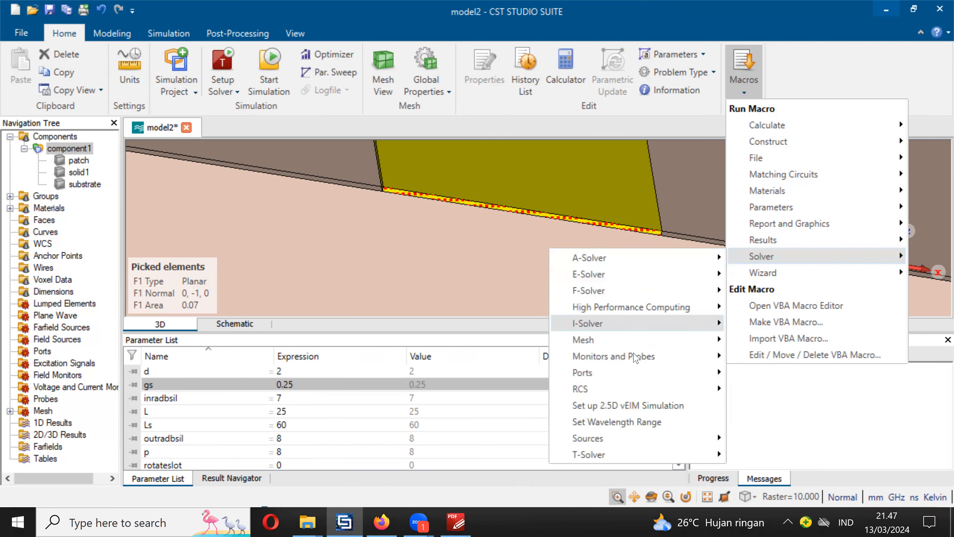
{"action": "mouse_move", "coordinate": [682, 374]}
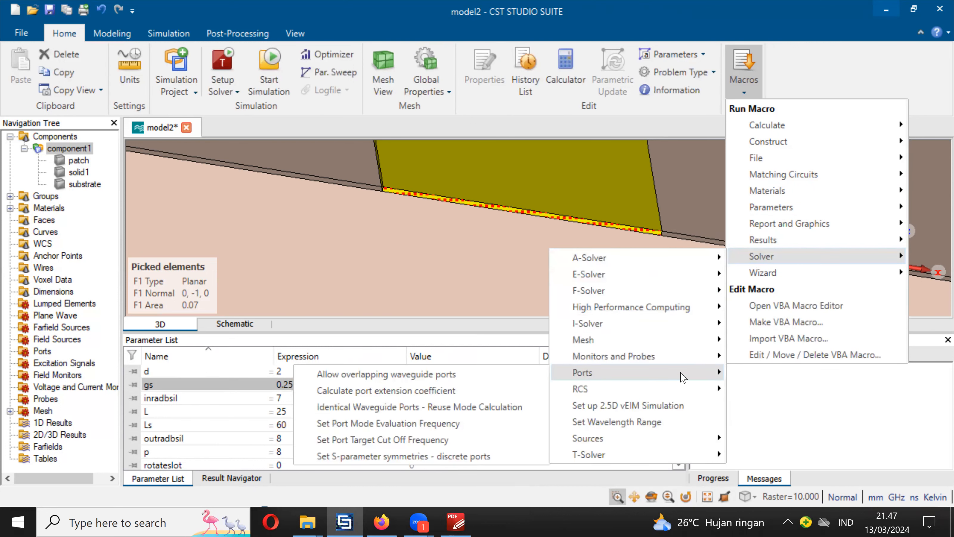
{"action": "left_click", "coordinate": [507, 391]}
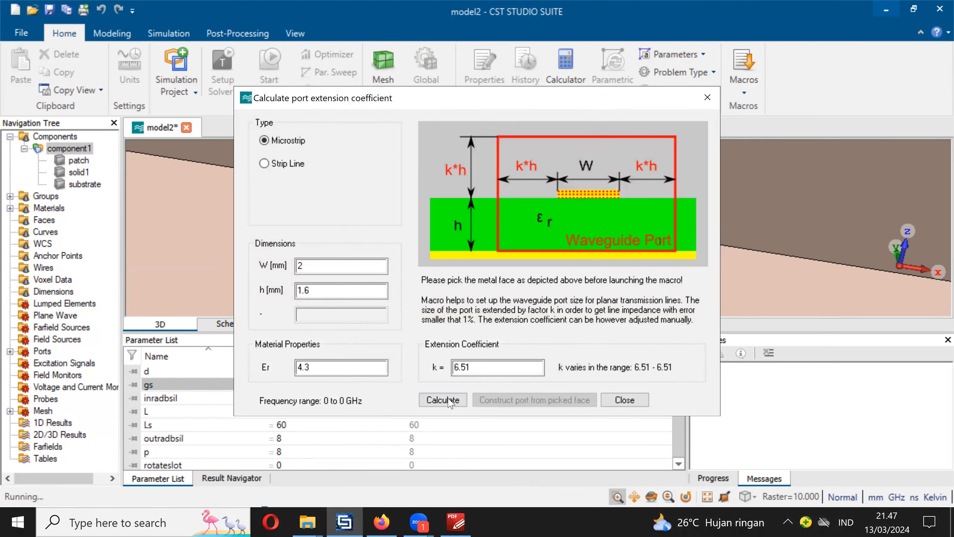
{"action": "left_click", "coordinate": [626, 400]}
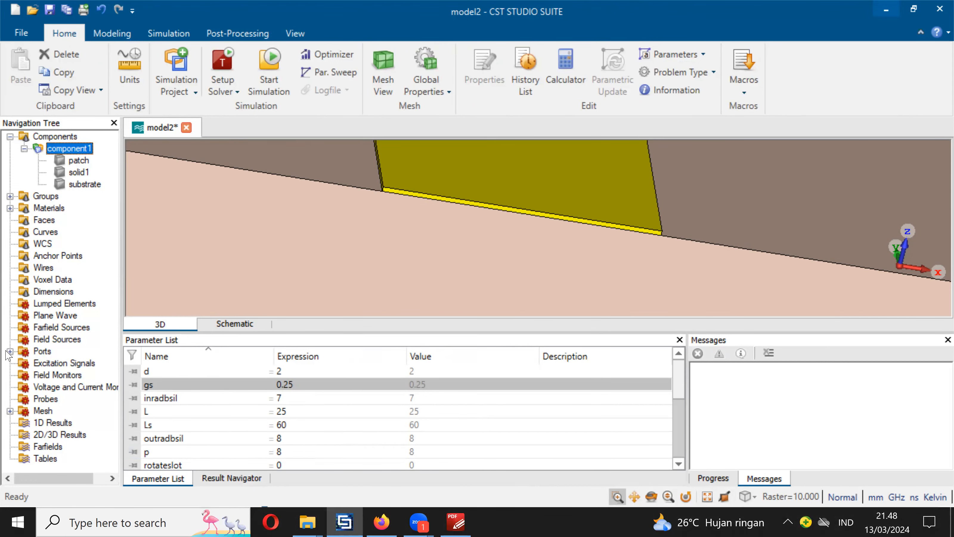
- Examine port1 at the feed line, and view the whole antenna from the front
{"action": "left_click", "coordinate": [10, 351]}
{"action": "left_click", "coordinate": [65, 364]}
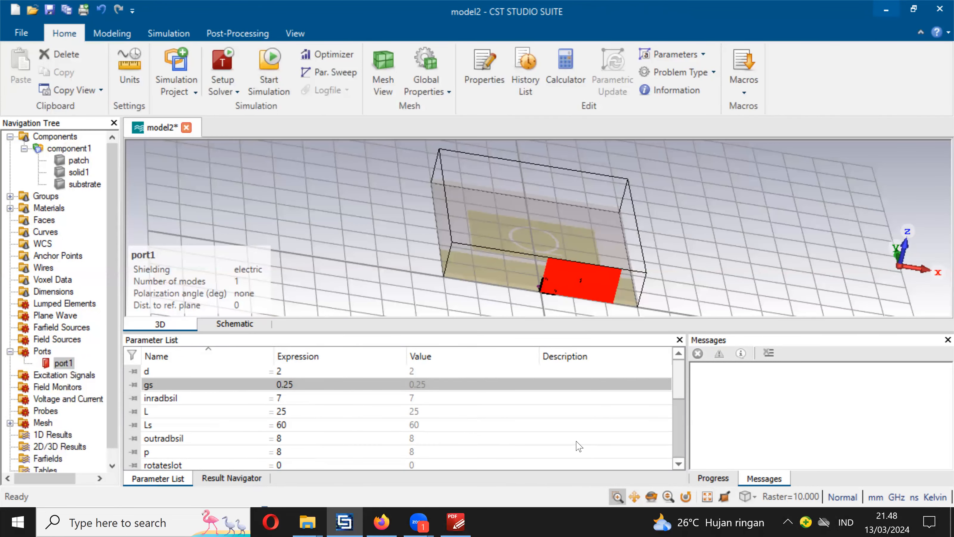
{"action": "left_click", "coordinate": [652, 496]}
{"action": "left_click", "coordinate": [753, 496]}
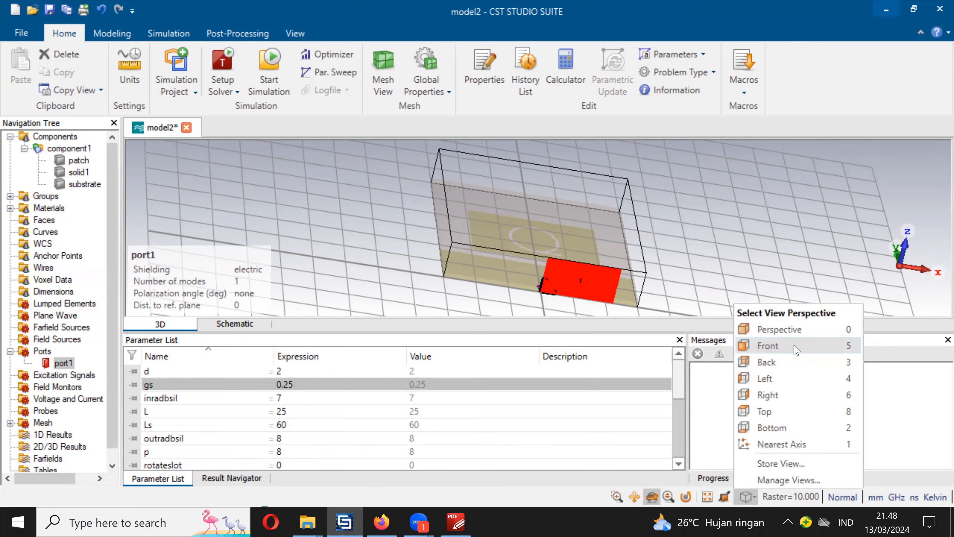
{"action": "left_click", "coordinate": [796, 346]}
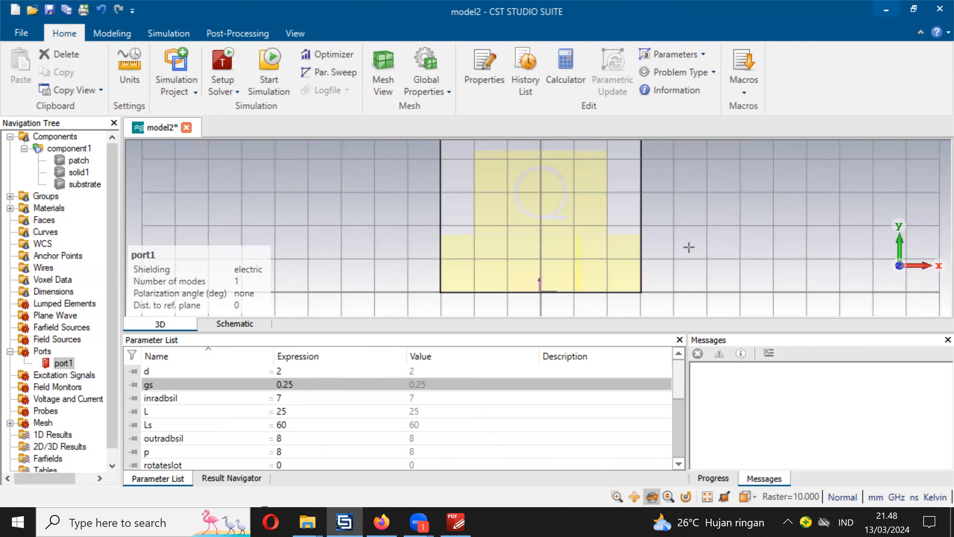
{"action": "left_click", "coordinate": [65, 149]}
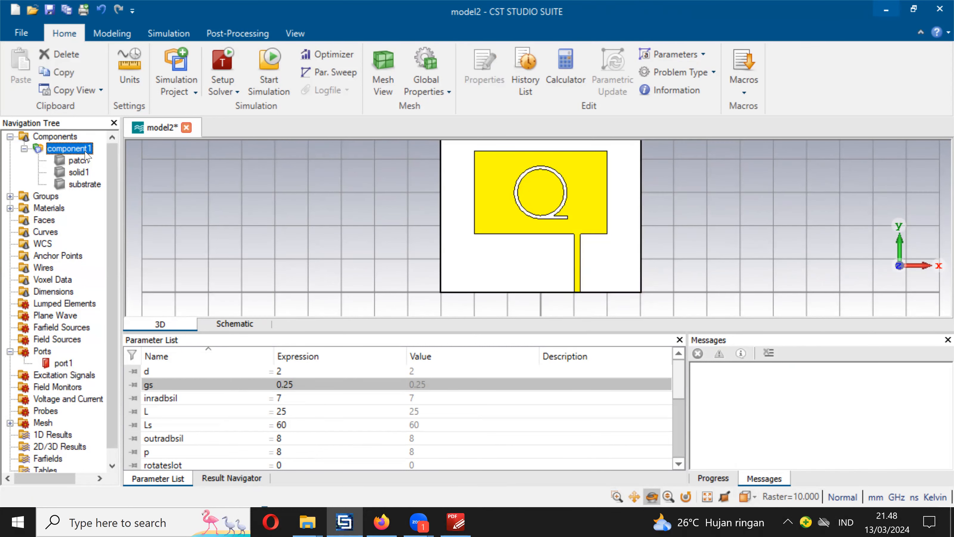
{"action": "left_click_drag", "start_coordinate": [113, 291], "coordinate": [118, 319]}
{"action": "left_click", "coordinate": [44, 377]}
{"action": "right_click", "coordinate": [43, 377]}
{"action": "left_click", "coordinate": [221, 256]}
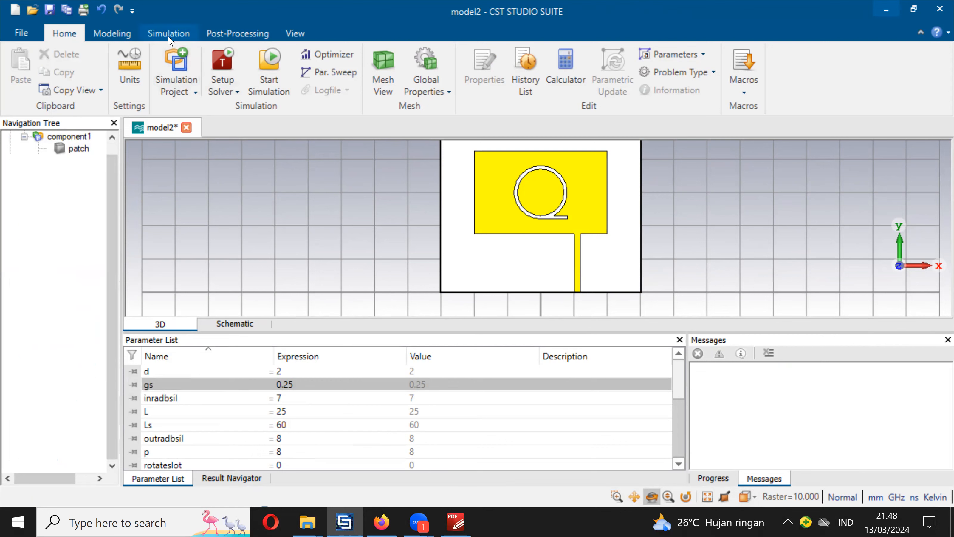
- Set the simulation frequency range from 2 to 6 GHz
{"action": "left_click", "coordinate": [168, 34]}
{"action": "left_click", "coordinate": [42, 55]}
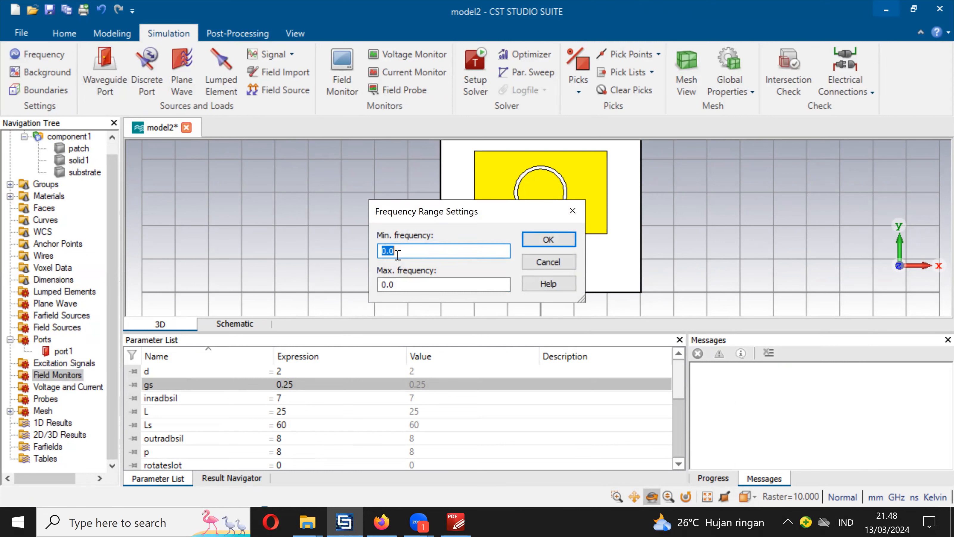
{"action": "type", "text": "2"}
{"action": "key", "text": "Tab"}
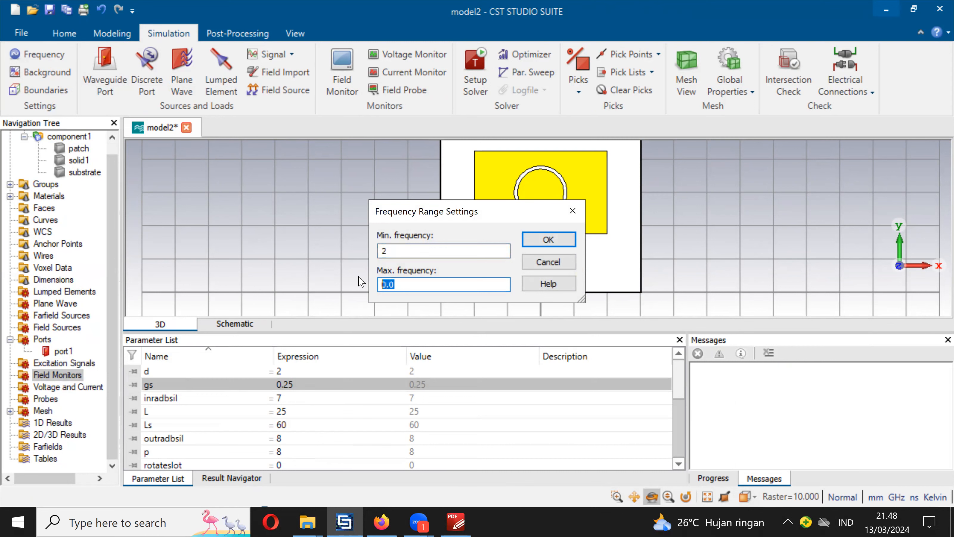
{"action": "type", "text": "6"}
{"action": "left_click", "coordinate": [529, 248]}
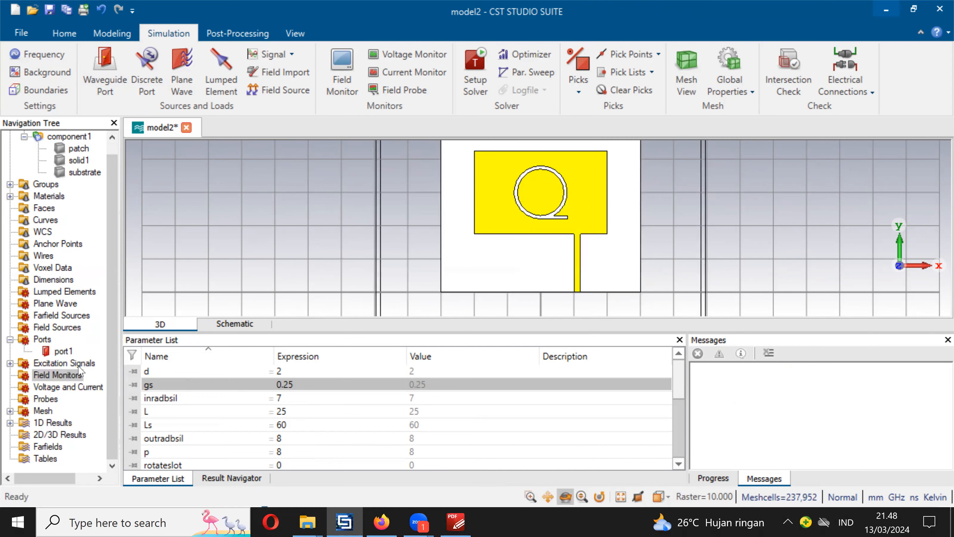
- Create a Farfield/RCS field monitor at 2 GHz
{"action": "right_click", "coordinate": [77, 376]}
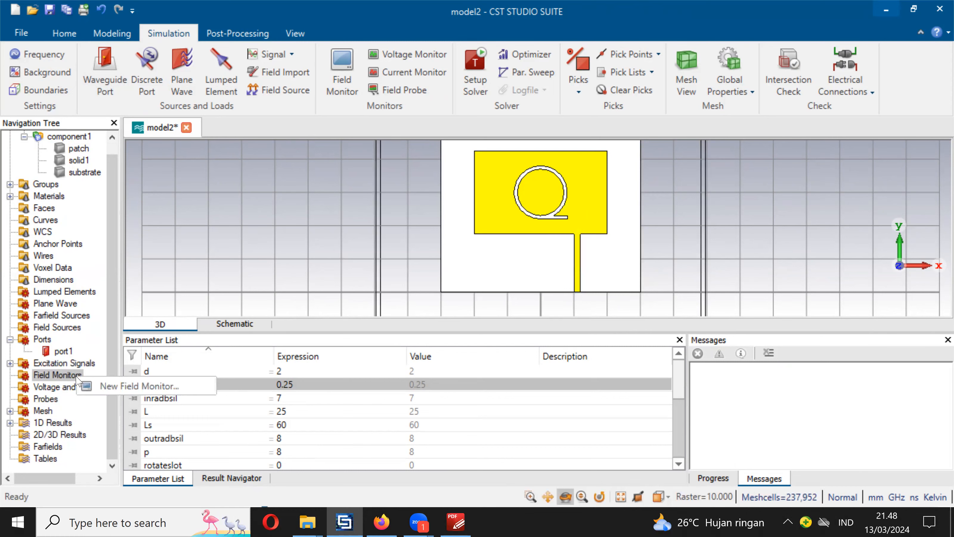
{"action": "left_click", "coordinate": [128, 387]}
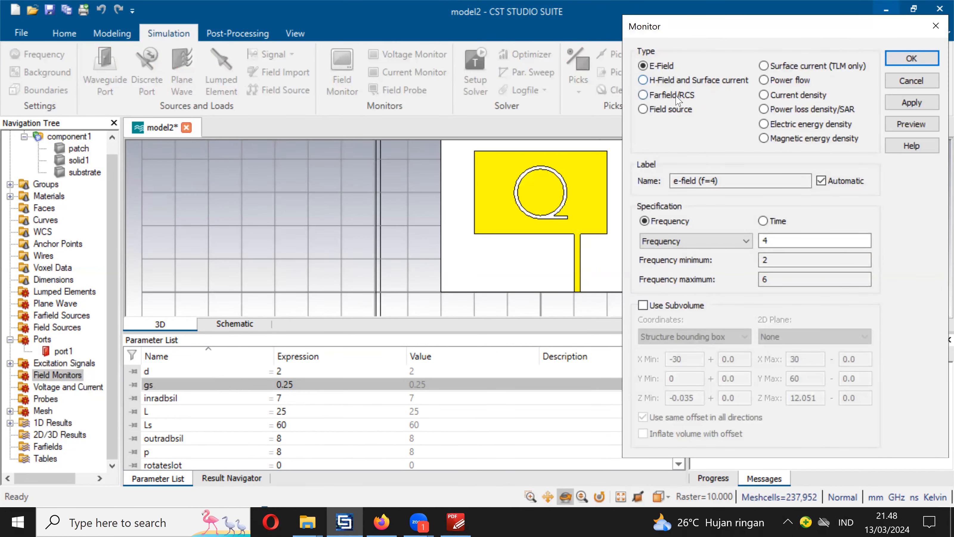
{"action": "left_click", "coordinate": [677, 96]}
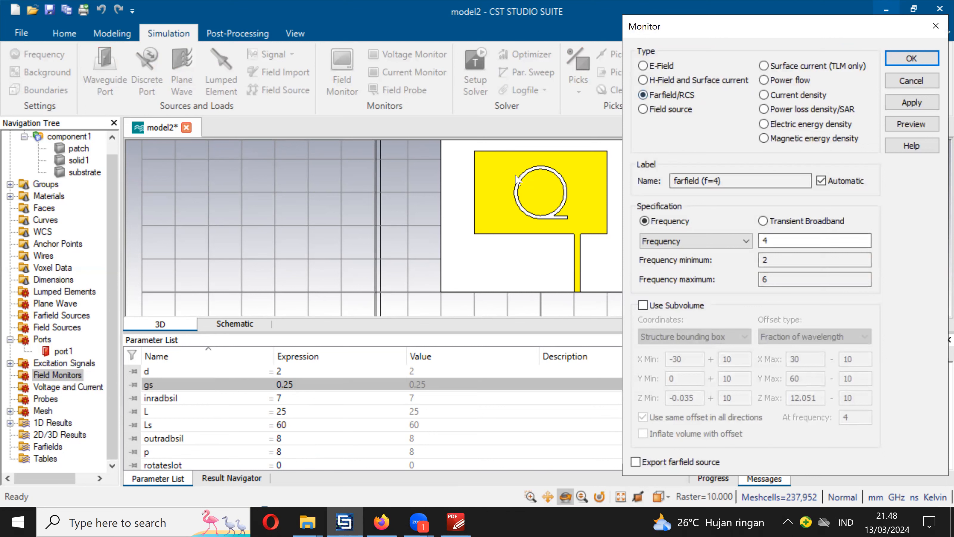
{"action": "double_click", "coordinate": [808, 241]}
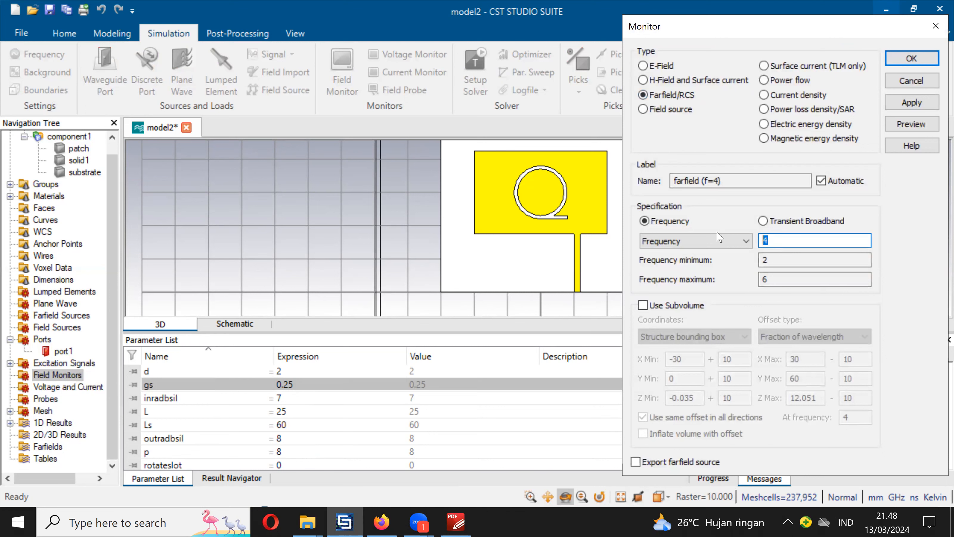
{"action": "type", "text": "2"}
{"action": "left_click", "coordinate": [912, 102]}
- Add further farfield monitors at 3, 4, 5 and 6 GHz
{"action": "double_click", "coordinate": [808, 241]}
{"action": "type", "text": "3"}
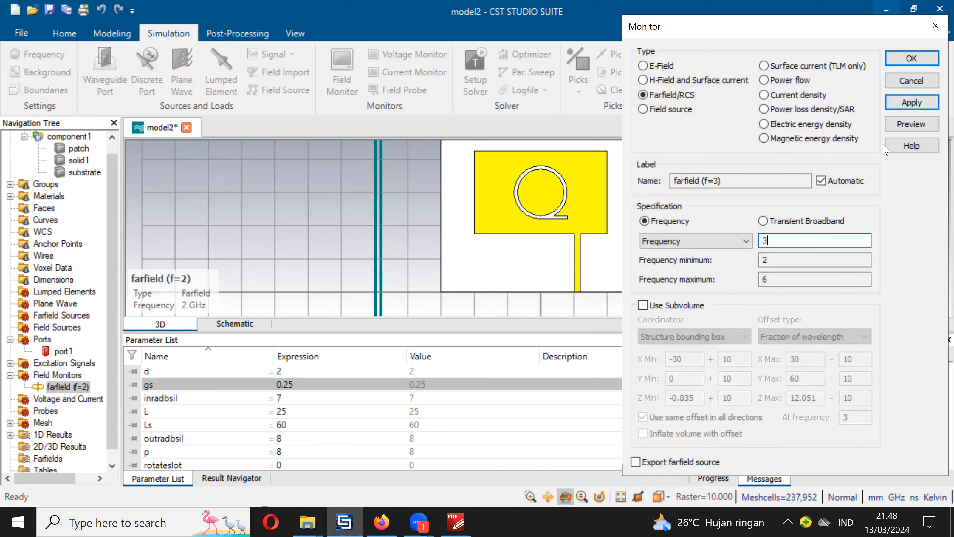
{"action": "left_click", "coordinate": [912, 102]}
{"action": "double_click", "coordinate": [775, 239]}
{"action": "type", "text": "4"}
{"action": "left_click", "coordinate": [909, 104]}
{"action": "double_click", "coordinate": [774, 240]}
{"action": "type", "text": "5"}
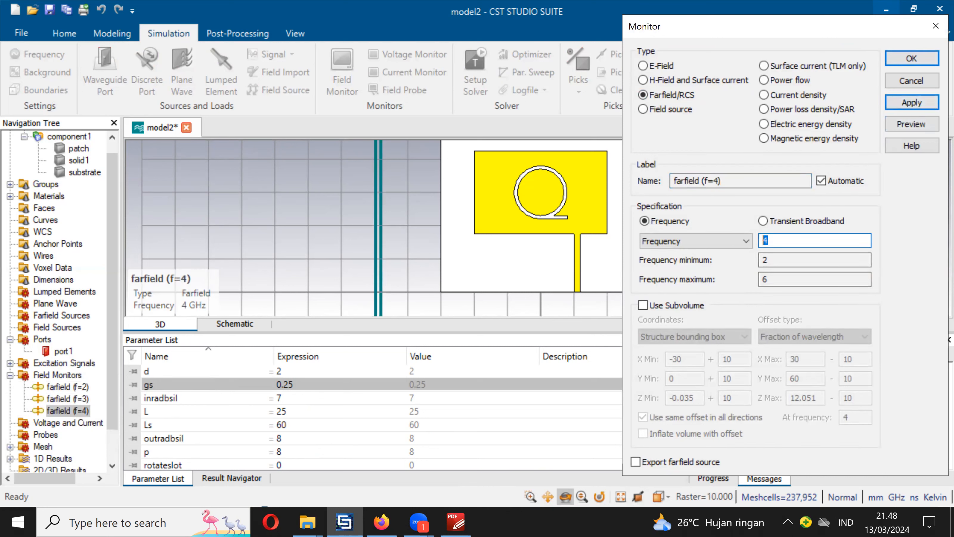
{"action": "left_click", "coordinate": [896, 105]}
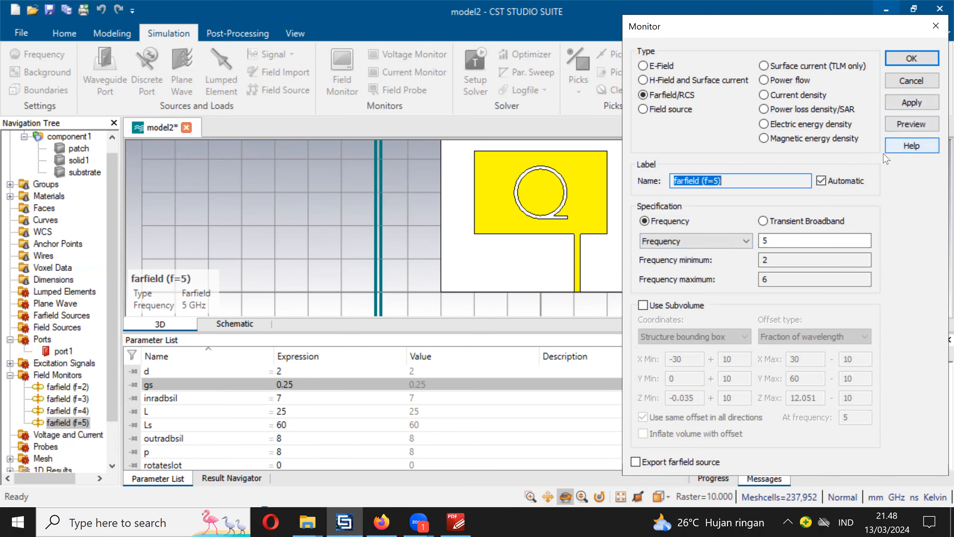
{"action": "double_click", "coordinate": [789, 241]}
{"action": "type", "text": "6"}
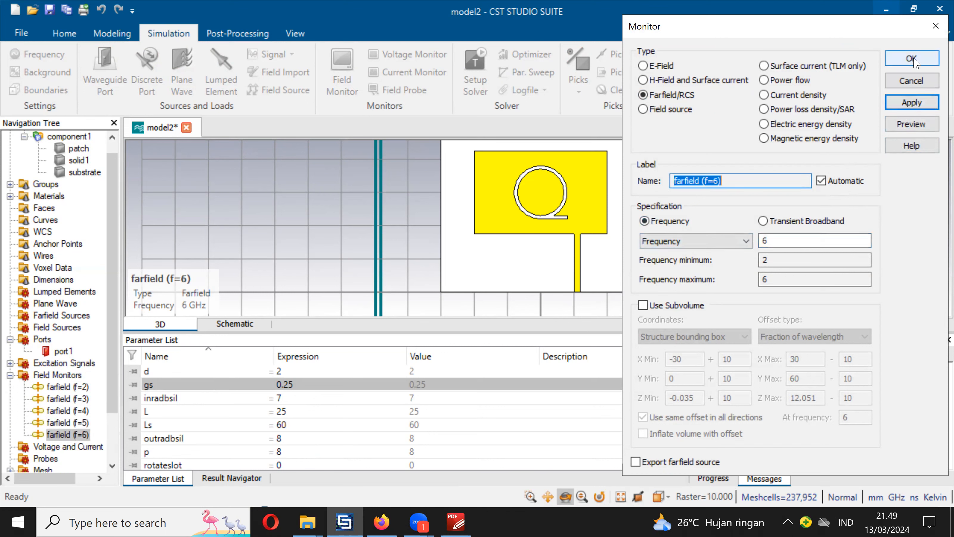
- Add H-Field and Surface current monitors at 2, 3, 4, 5 and 6 GHz
{"action": "left_click", "coordinate": [657, 81]}
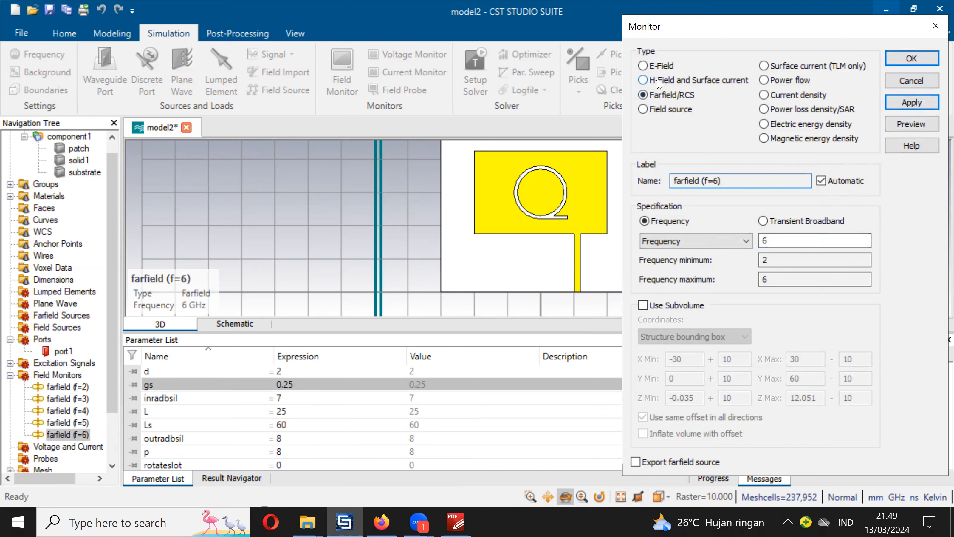
{"action": "double_click", "coordinate": [782, 240]}
{"action": "type", "text": "2"}
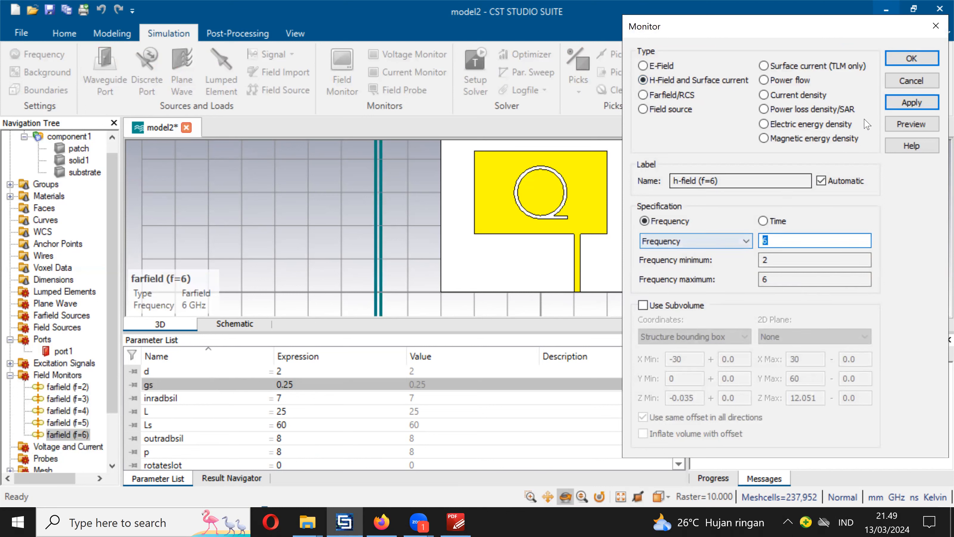
{"action": "left_click", "coordinate": [905, 104]}
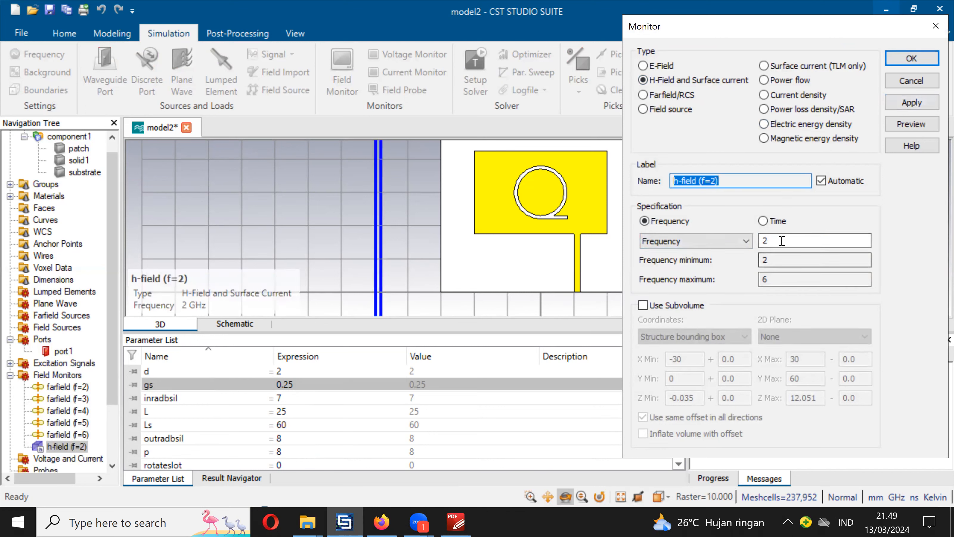
{"action": "type", "text": "3"}
{"action": "left_click", "coordinate": [896, 98]}
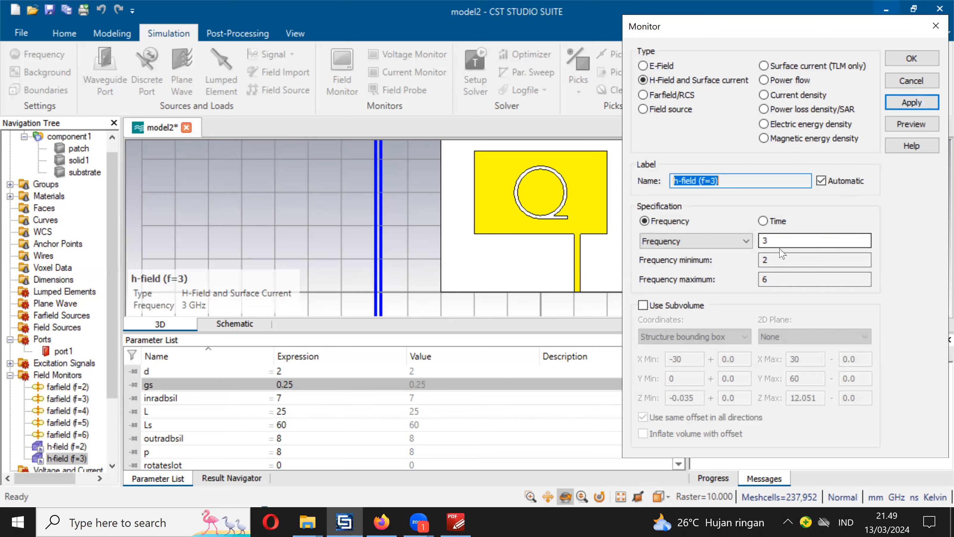
{"action": "type", "text": "4"}
{"action": "left_click", "coordinate": [903, 104]}
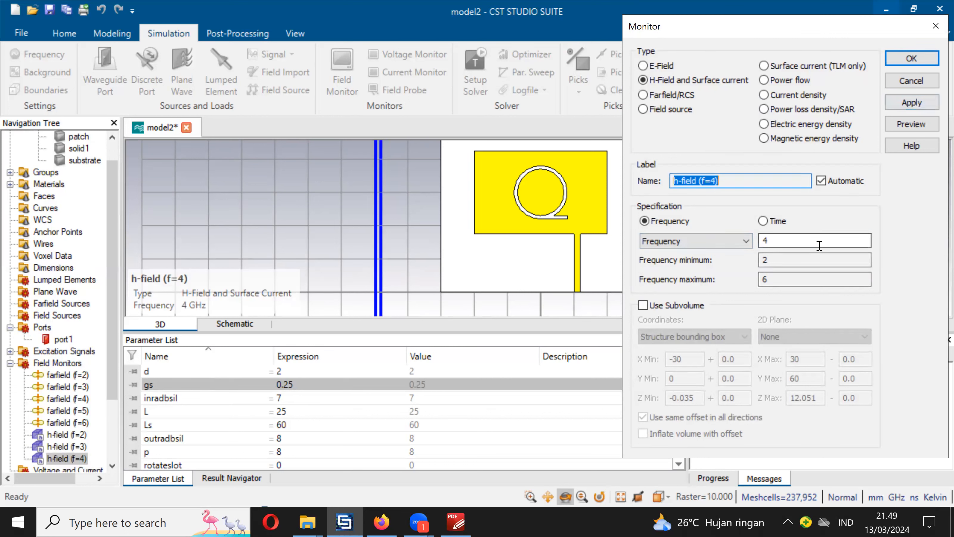
{"action": "type", "text": "5"}
{"action": "left_click", "coordinate": [905, 103]}
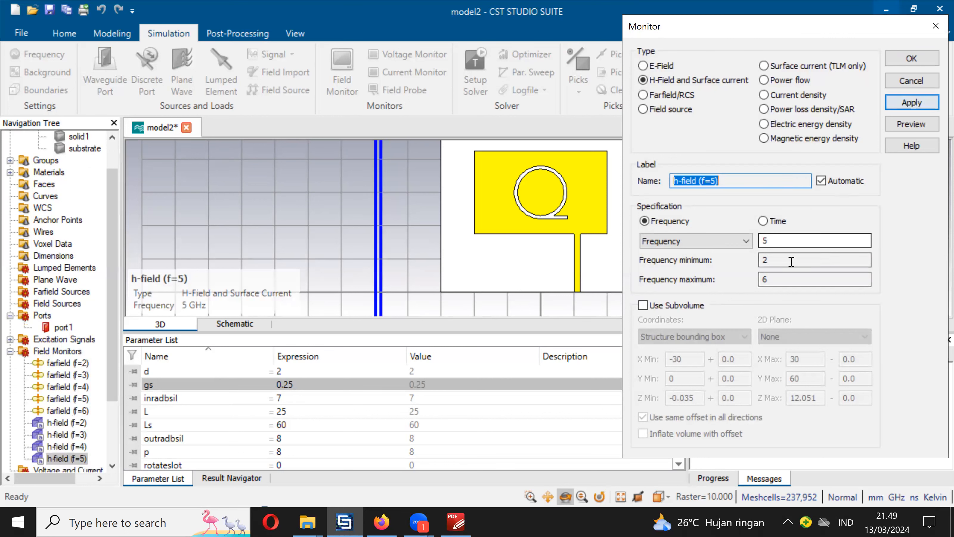
{"action": "type", "text": "6"}
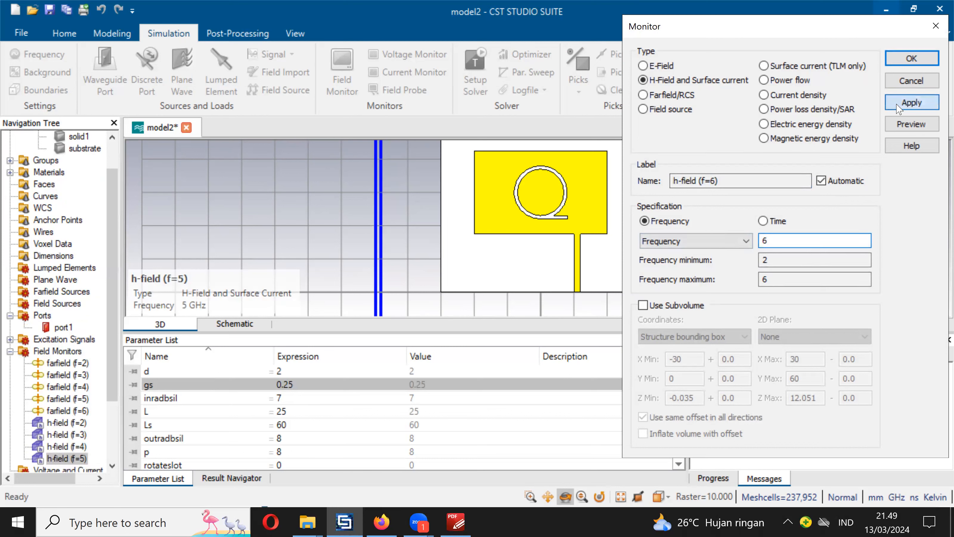
{"action": "left_click", "coordinate": [904, 104]}
- Add E-Field monitors at 2, 3, 4, 5 and 6 GHz and finish defining monitors
{"action": "left_click", "coordinate": [643, 66]}
{"action": "double_click", "coordinate": [789, 241]}
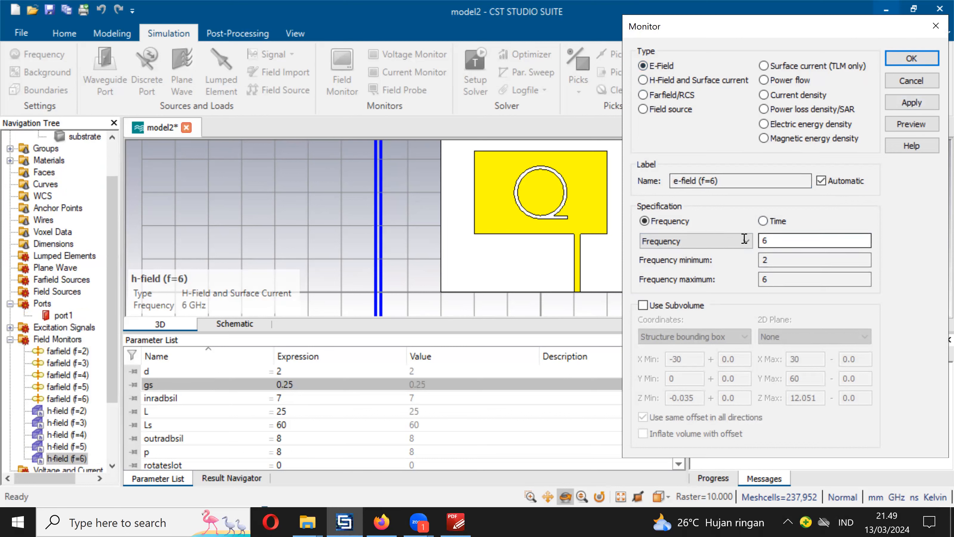
{"action": "type", "text": "2"}
{"action": "left_click", "coordinate": [899, 105]}
{"action": "type", "text": "3"}
{"action": "left_click", "coordinate": [910, 103]}
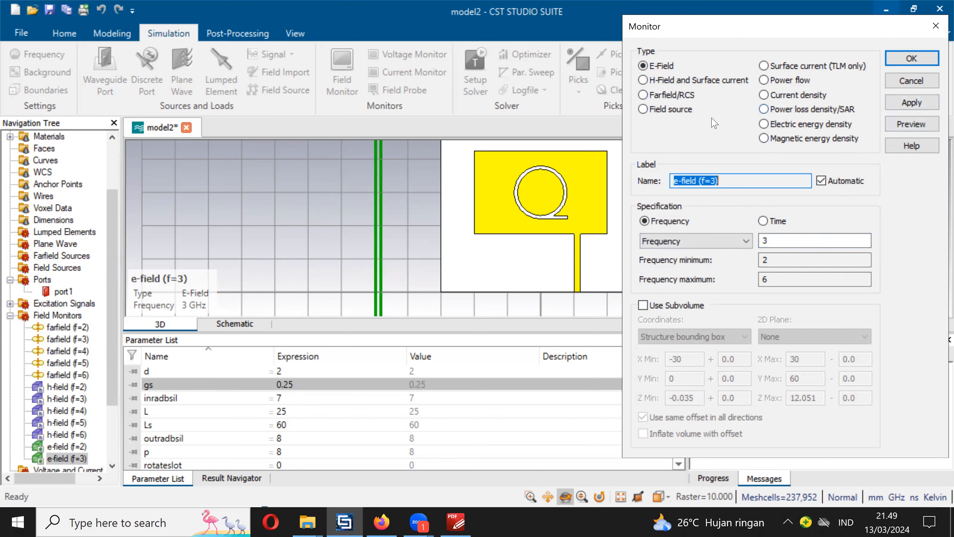
{"action": "double_click", "coordinate": [780, 241]}
{"action": "type", "text": "4"}
{"action": "left_click", "coordinate": [909, 103]}
{"action": "double_click", "coordinate": [802, 241]}
{"action": "type", "text": "5"}
{"action": "left_click", "coordinate": [890, 106]}
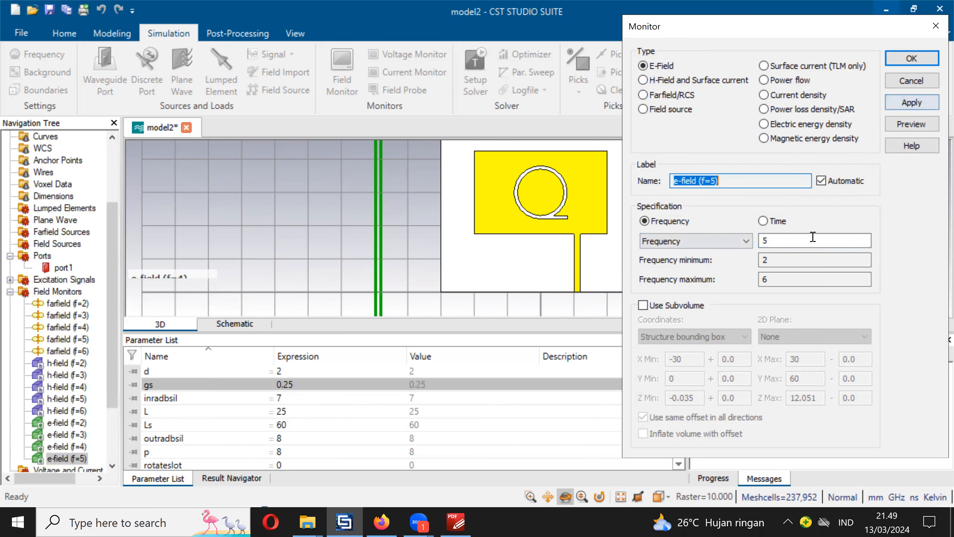
{"action": "type", "text": "6"}
{"action": "left_click", "coordinate": [893, 107]}
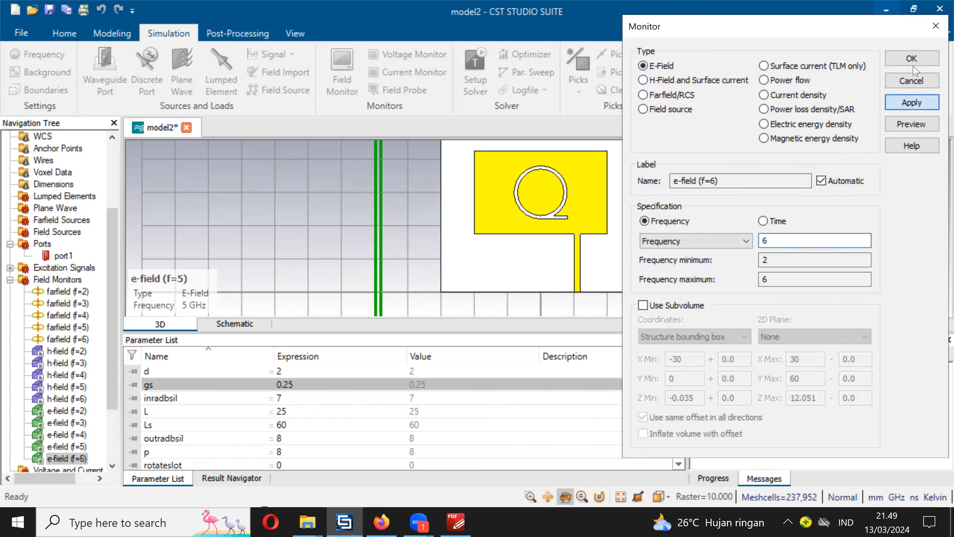
{"action": "left_click", "coordinate": [935, 27]}
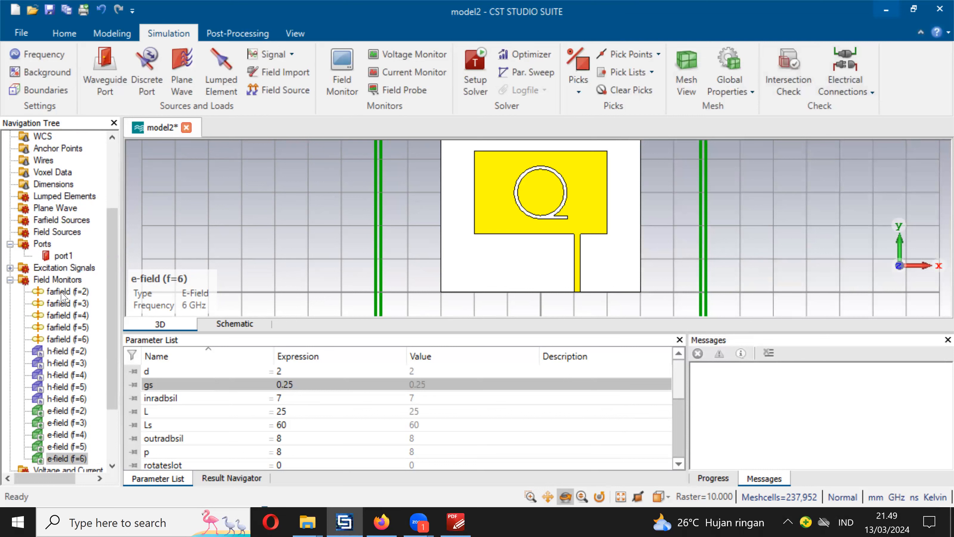
- Normalize the S-parameters to a fixed 50 Ohm impedance and start the time domain solver at -40 dB accuracy
{"action": "scroll", "coordinate": [98, 353], "scroll_direction": "down", "scroll_amount": 3}
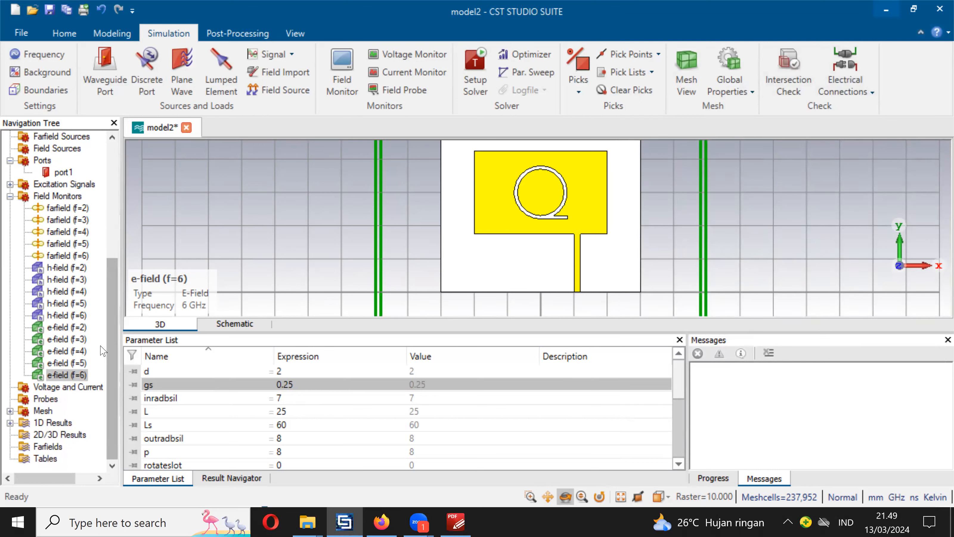
{"action": "left_click", "coordinate": [75, 35]}
{"action": "left_click", "coordinate": [223, 60]}
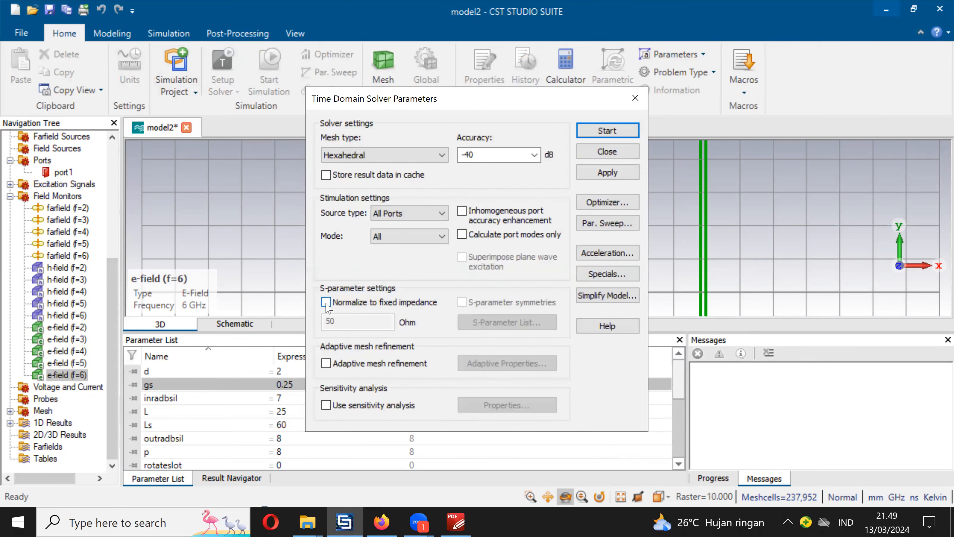
{"action": "left_click", "coordinate": [326, 303]}
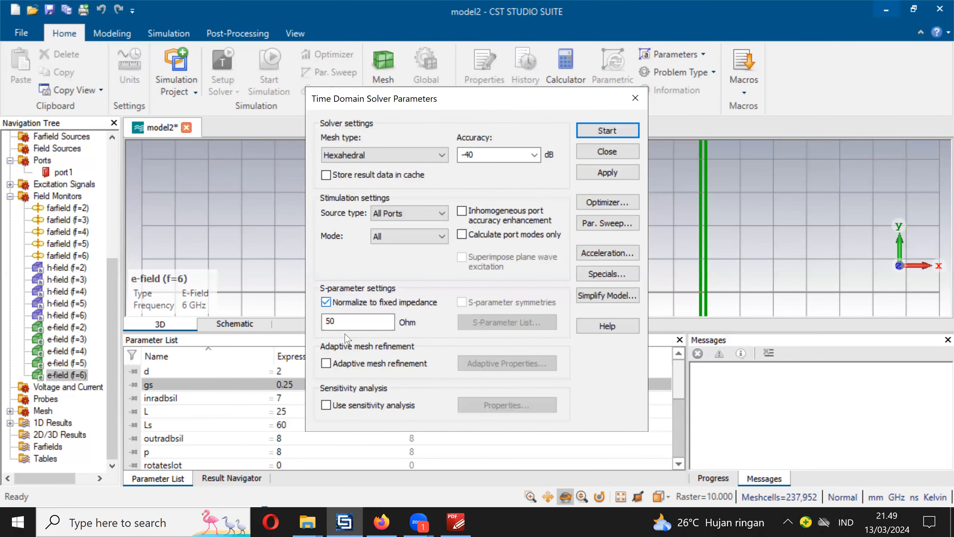
{"action": "left_click", "coordinate": [603, 130]}
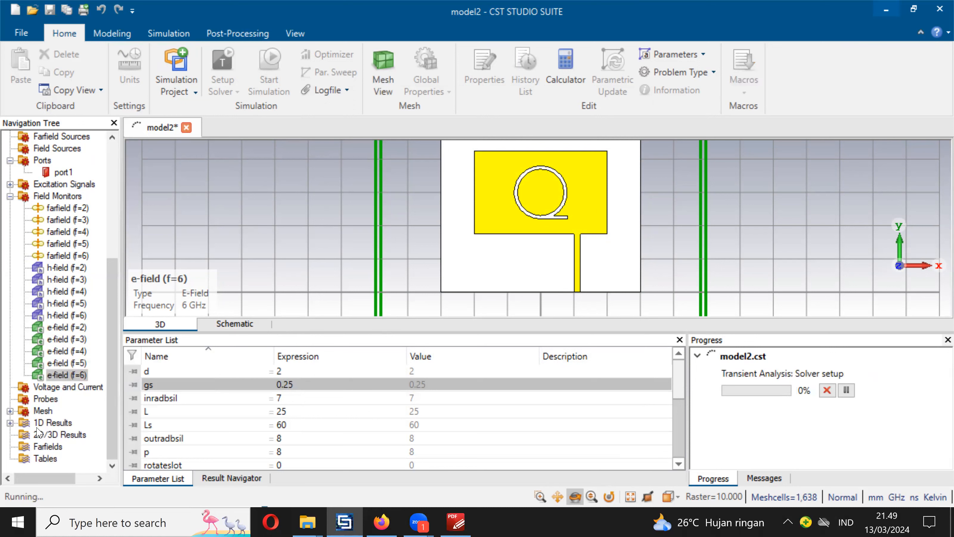
- Expand the 1D results of the running simulation and look through them
{"action": "left_click", "coordinate": [10, 423]}
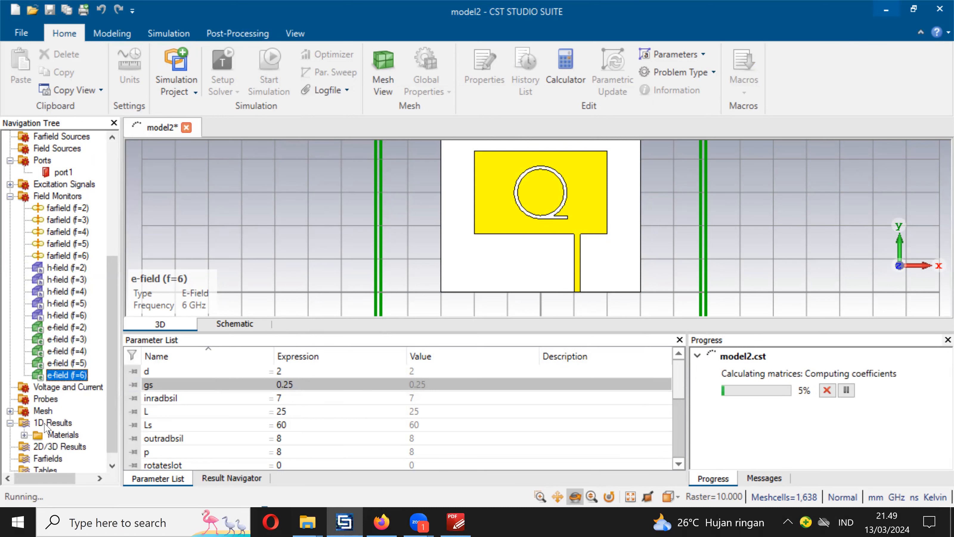
{"action": "scroll", "coordinate": [77, 445], "scroll_direction": "down", "scroll_amount": 1}
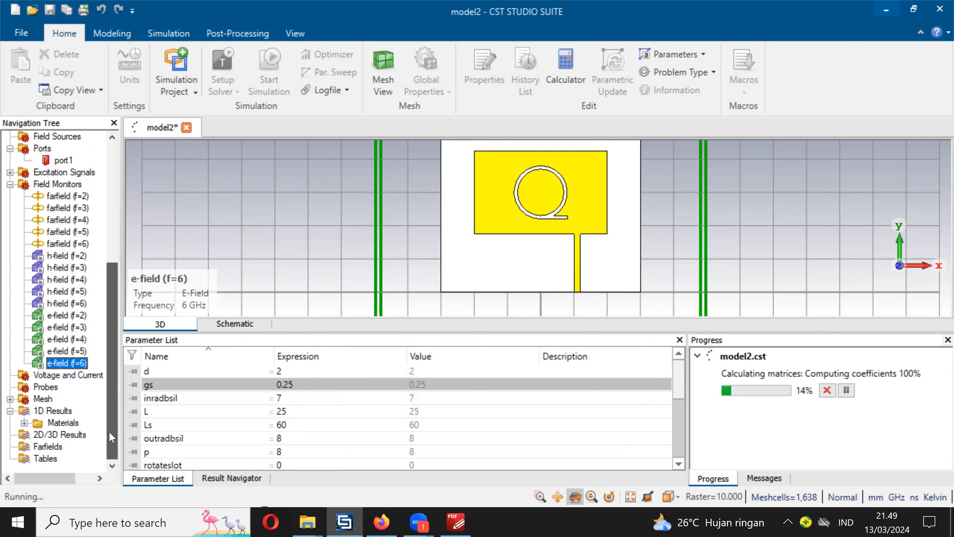